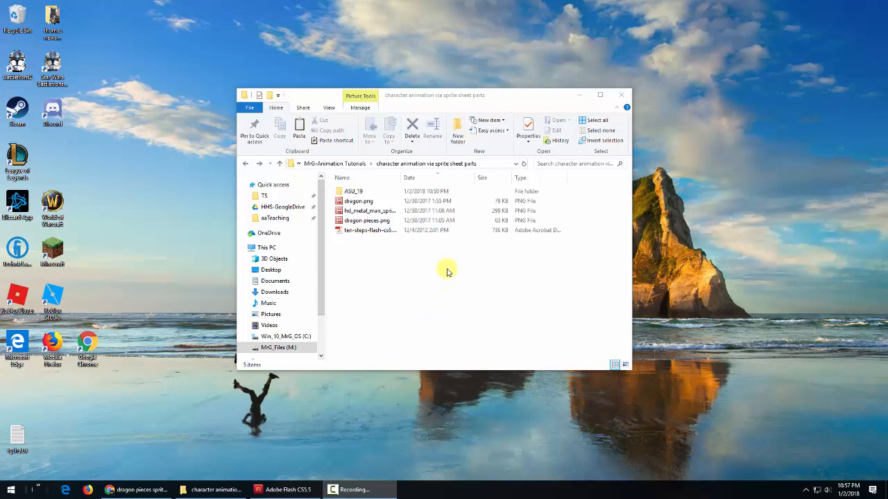
# Preview the dragon pieces and metal man sprite sheet images, closing each preview after viewing.
pyautogui.click(369, 219)
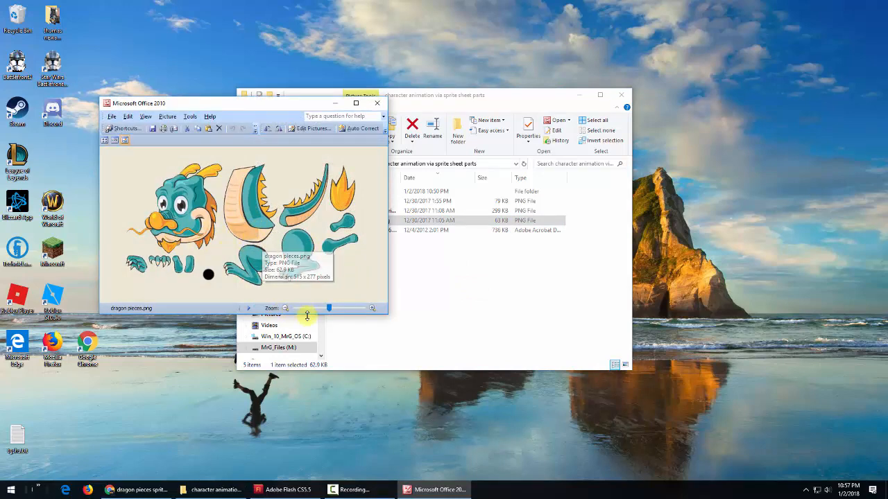
pyautogui.click(382, 106)
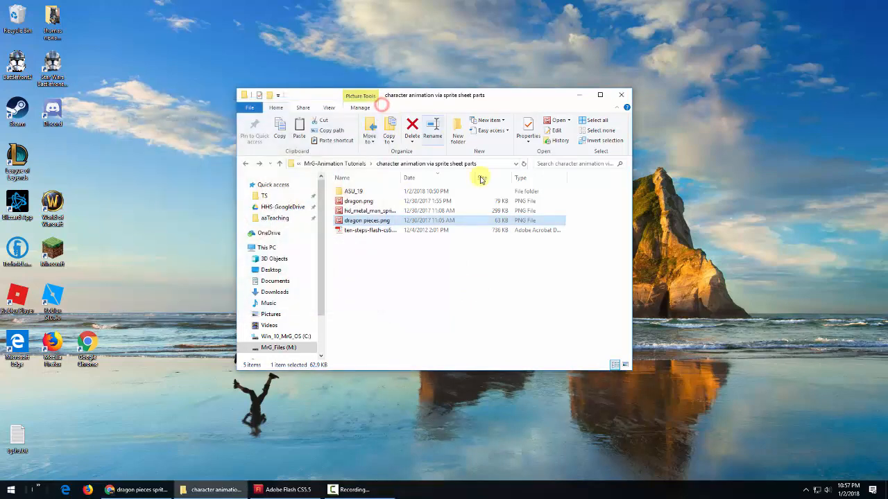
pyautogui.doubleClick(362, 211)
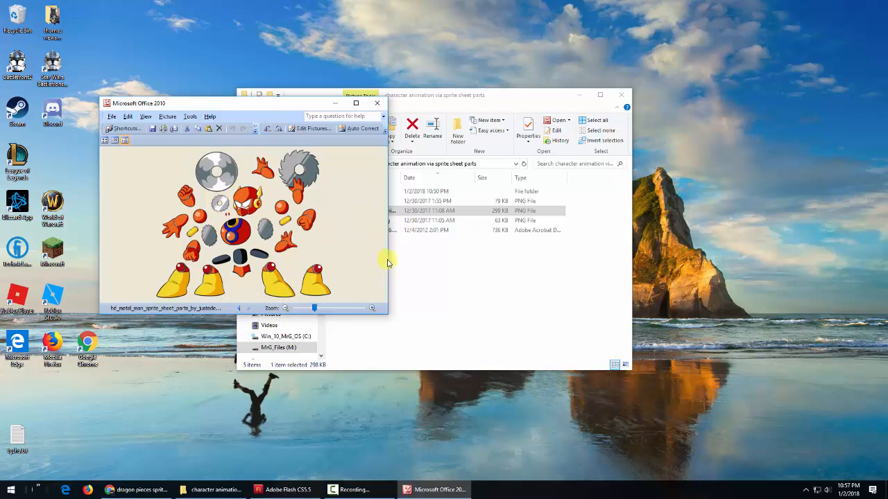
pyautogui.click(377, 103)
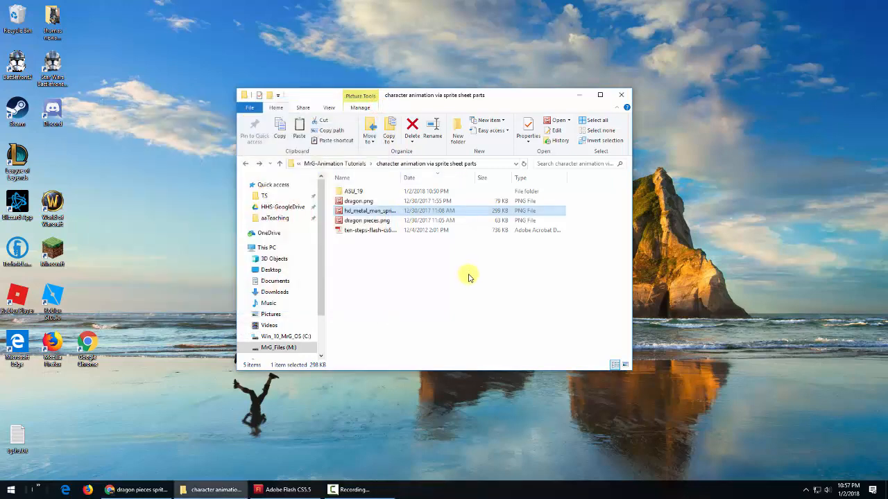
pyautogui.doubleClick(360, 222)
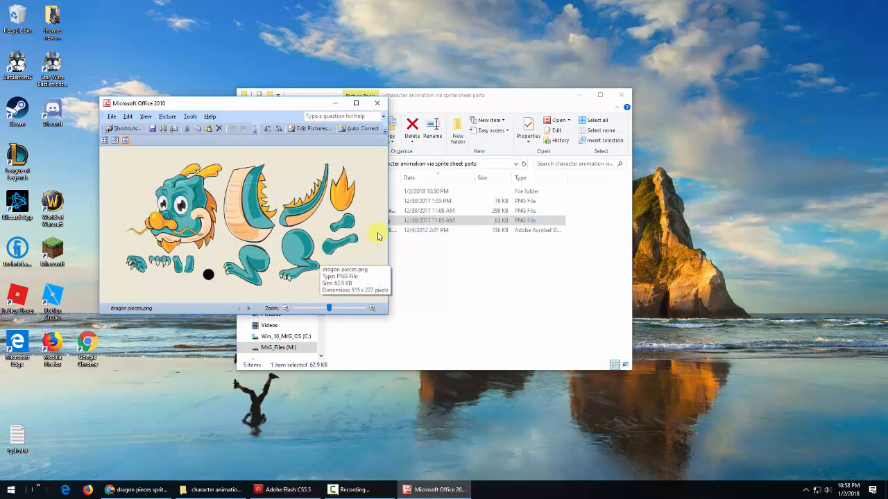
pyautogui.click(376, 105)
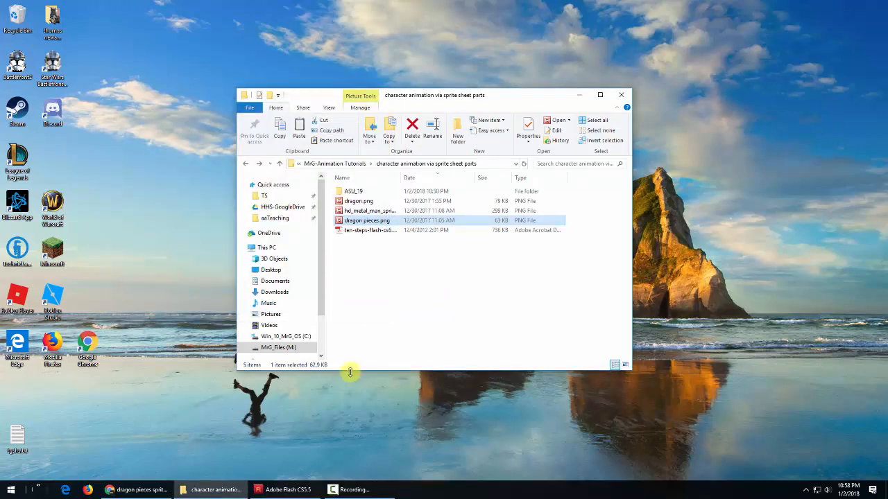
# Switch to Chrome and examine the Google query "dragon pieces sprite sheet" and its results down to the Bone-Based Unity 2D Animation entry.
pyautogui.click(141, 490)
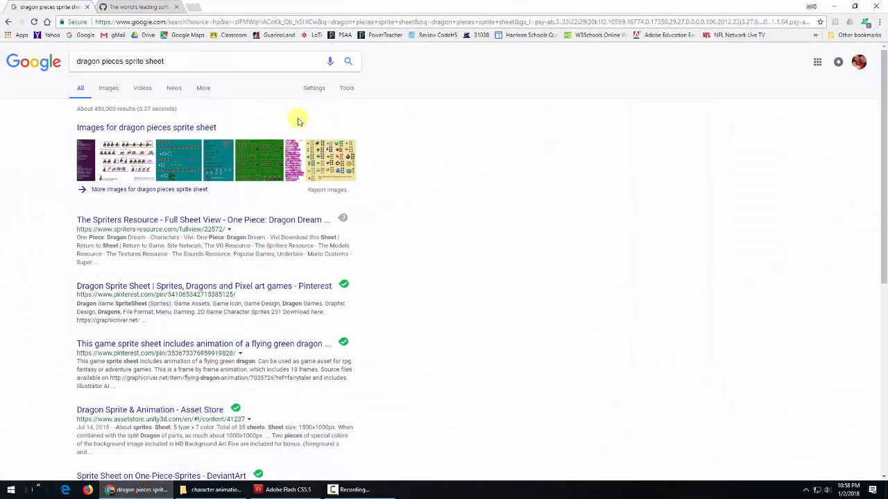
pyautogui.doubleClick(98, 61)
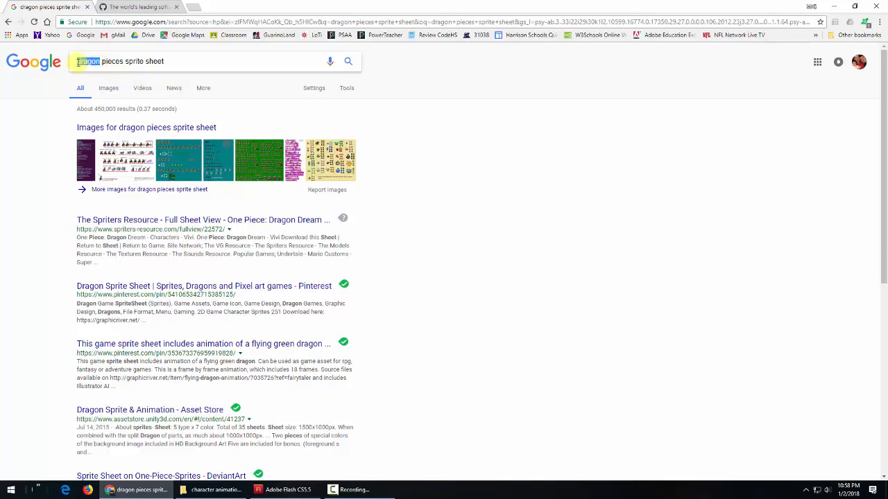
pyautogui.click(103, 61)
pyautogui.moveTo(103, 61); pyautogui.dragTo(167, 61)
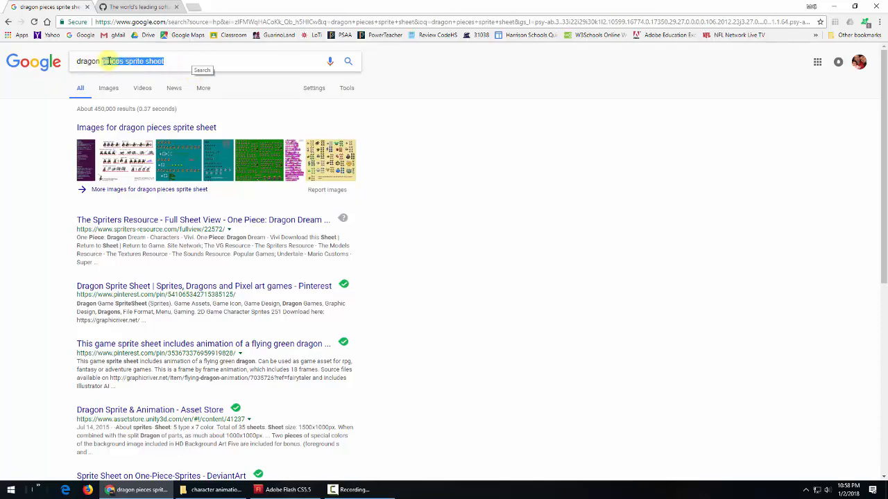
pyautogui.scroll(-5, 451, 187)
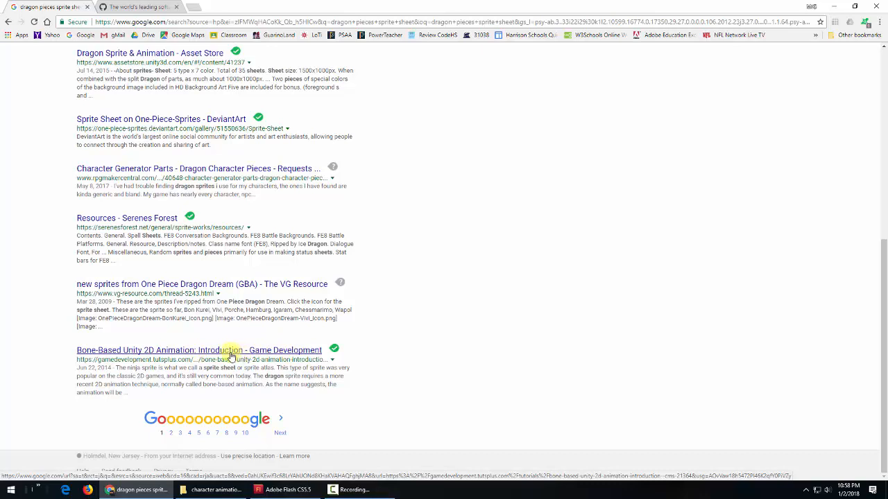
pyautogui.moveTo(160, 493)
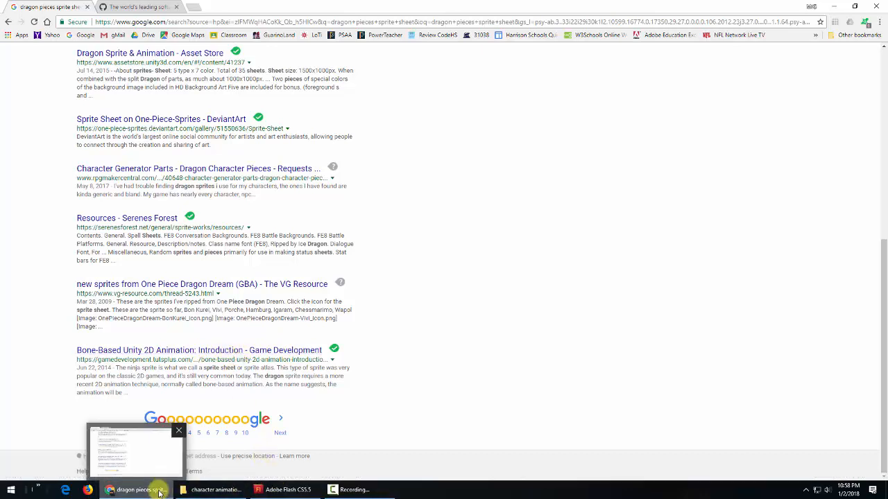
# Return to the sprite sheet folder in File Explorer, preview dragon.png, and close the preview.
pyautogui.click(216, 489)
pyautogui.doubleClick(361, 201)
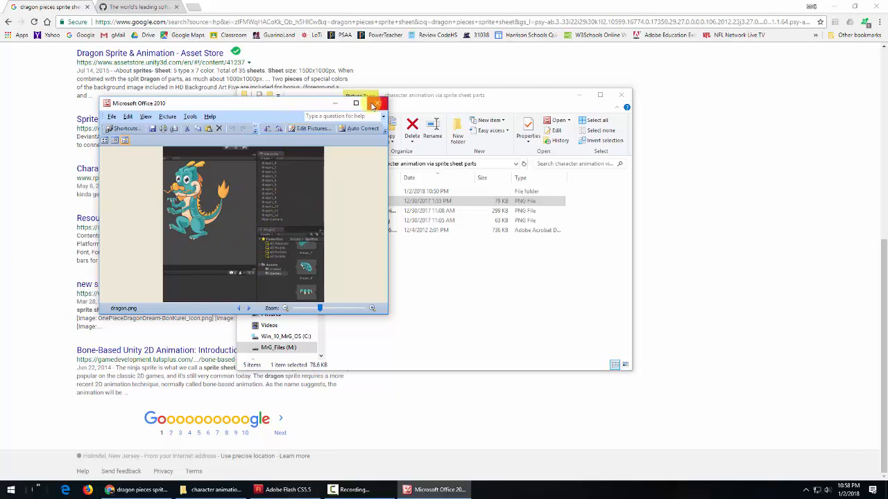
pyautogui.click(374, 104)
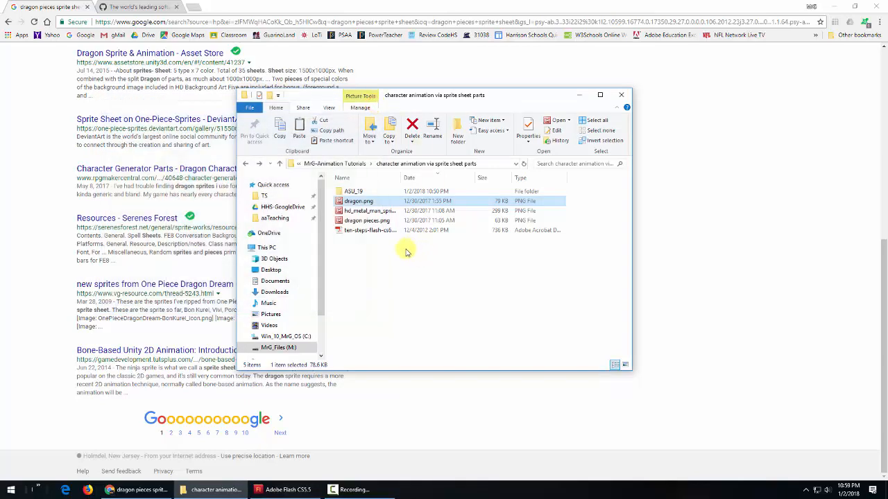
# Open the Bone-Based Unity 2D Animation search result in a new tab and compare its dragon parts and ninja pose images.
pyautogui.rightClick(187, 353)
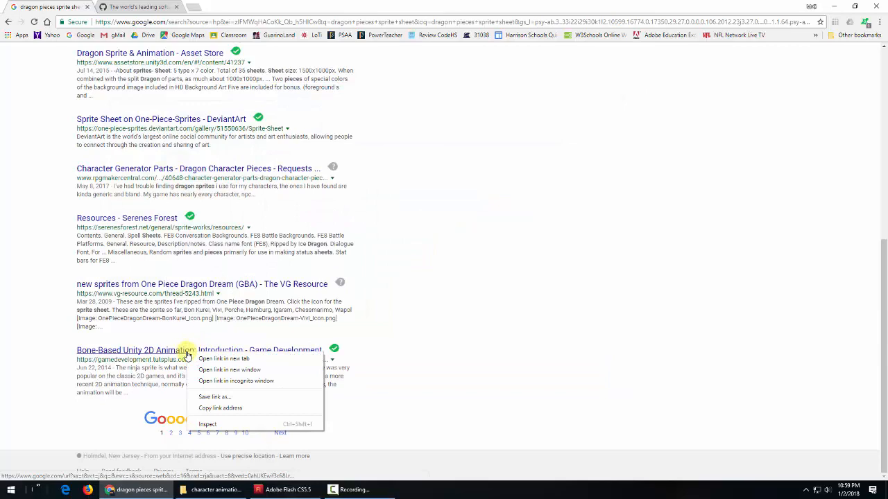
pyautogui.click(224, 360)
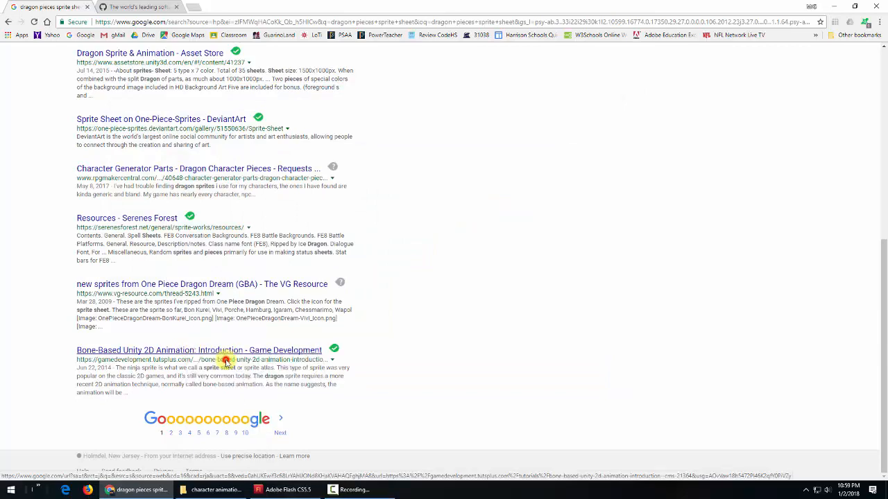
pyautogui.click(132, 7)
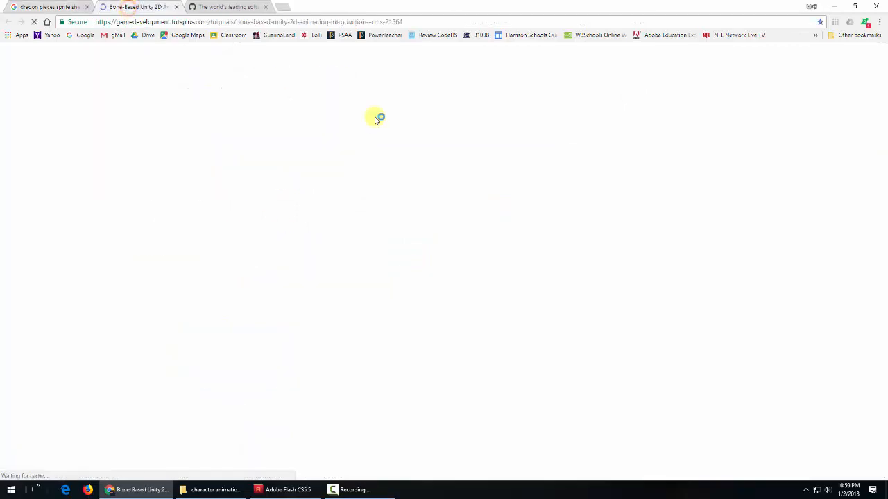
pyautogui.scroll(-7, 443, 224)
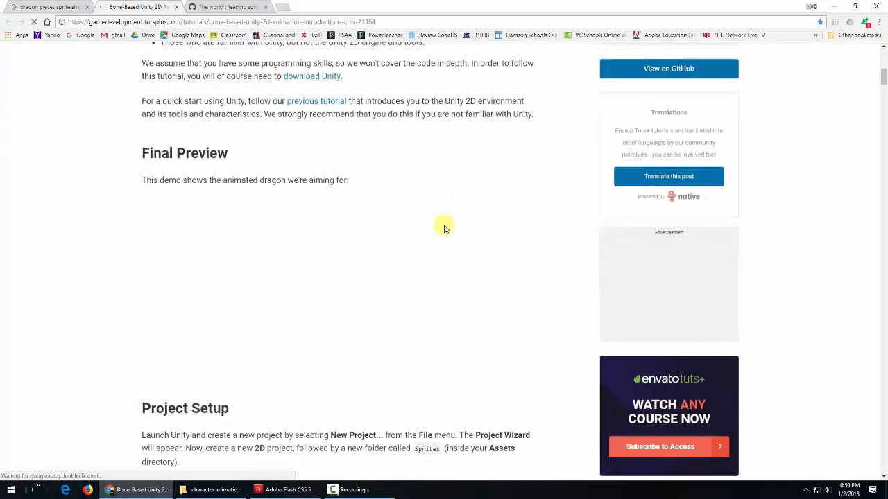
pyautogui.scroll(-8, 444, 226)
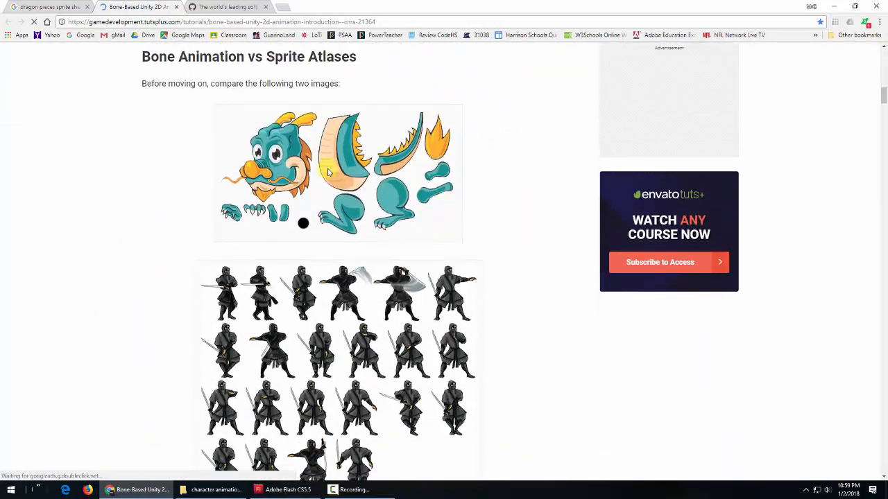
pyautogui.scroll(-2, 437, 257)
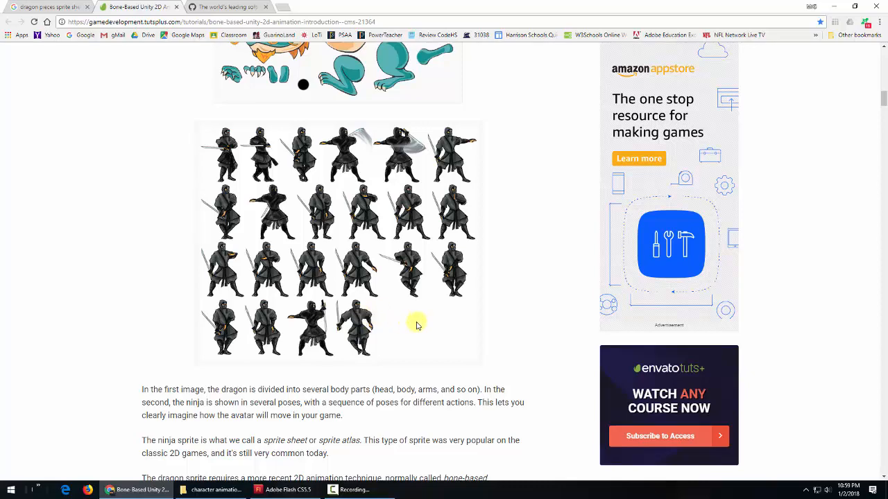
pyautogui.scroll(3, 429, 322)
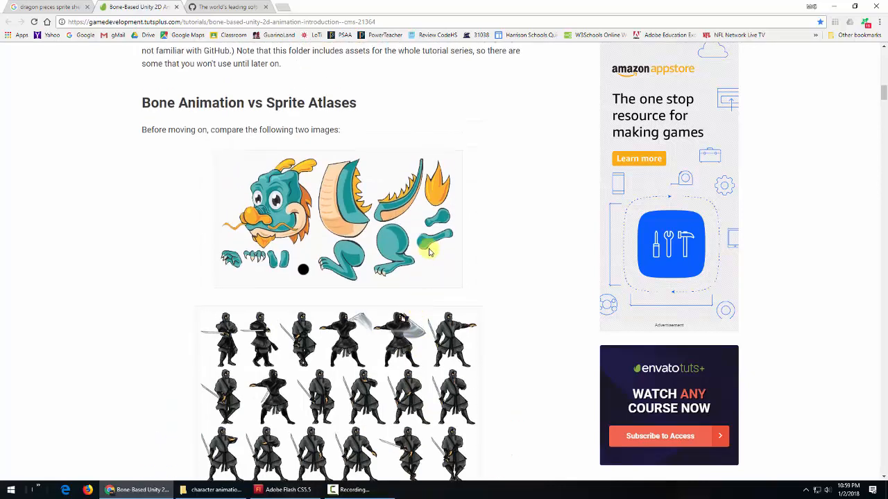
pyautogui.rightClick(356, 206)
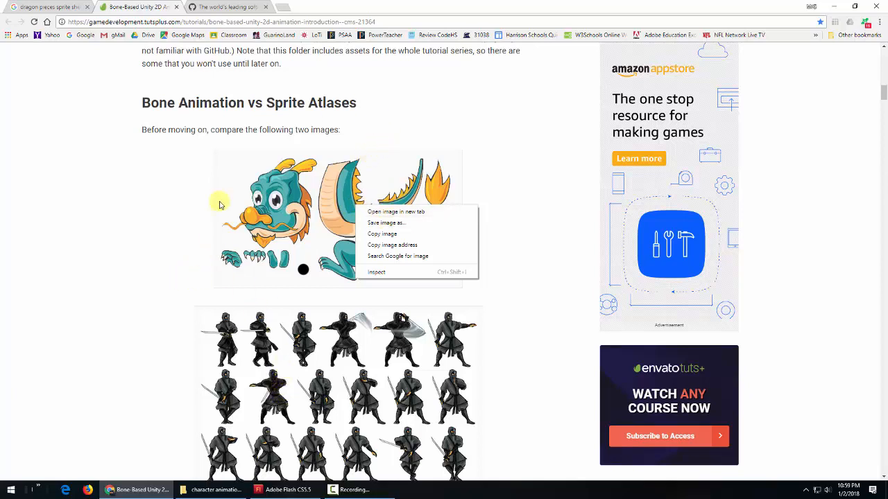
pyautogui.click(210, 8)
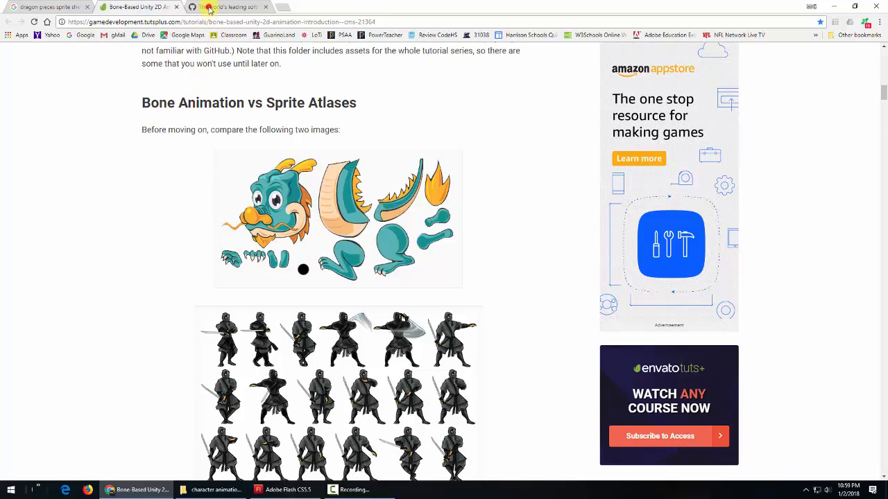
pyautogui.click(210, 8)
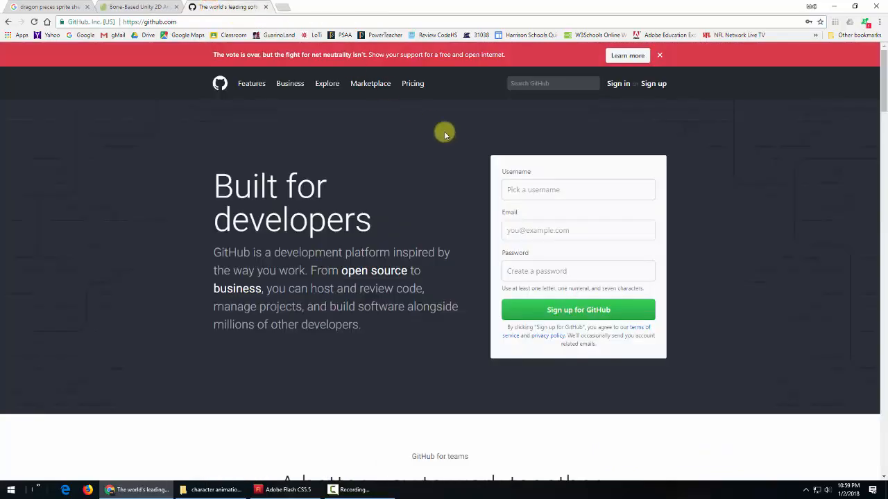
pyautogui.click(121, 8)
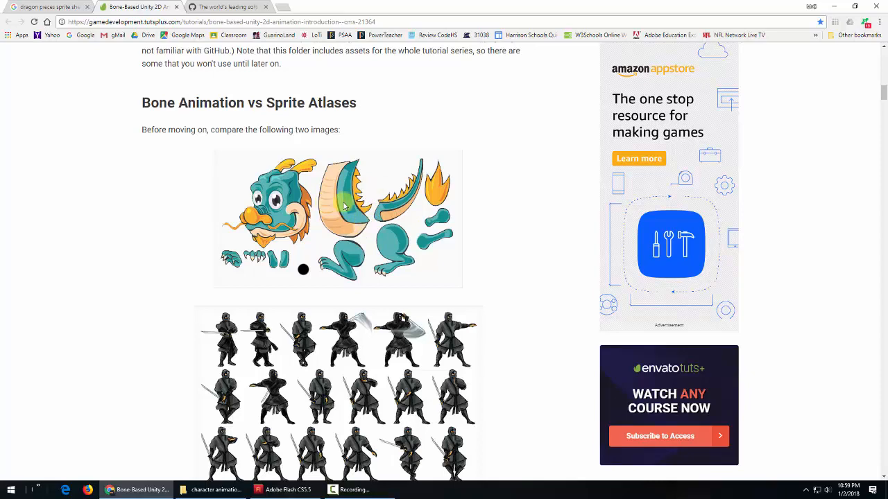
# Switch to the open GitHub page and search it for "alferd sprite sheet unpacker".
pyautogui.click(237, 9)
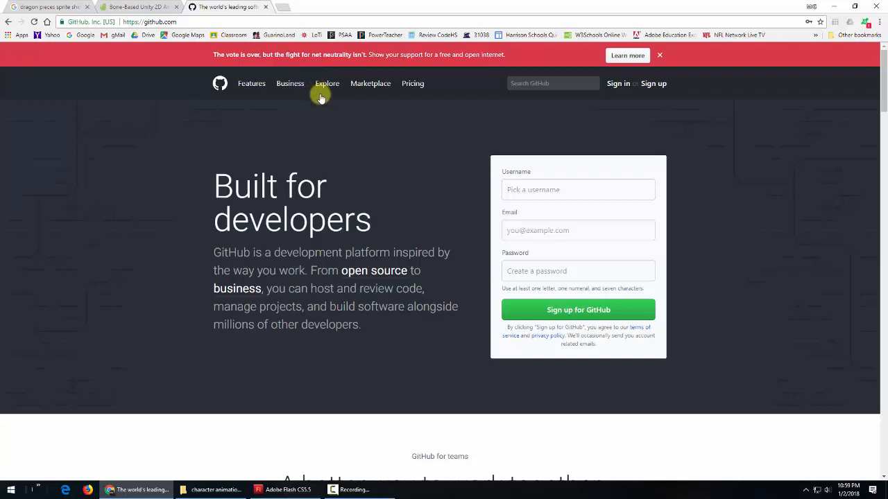
pyautogui.click(530, 83)
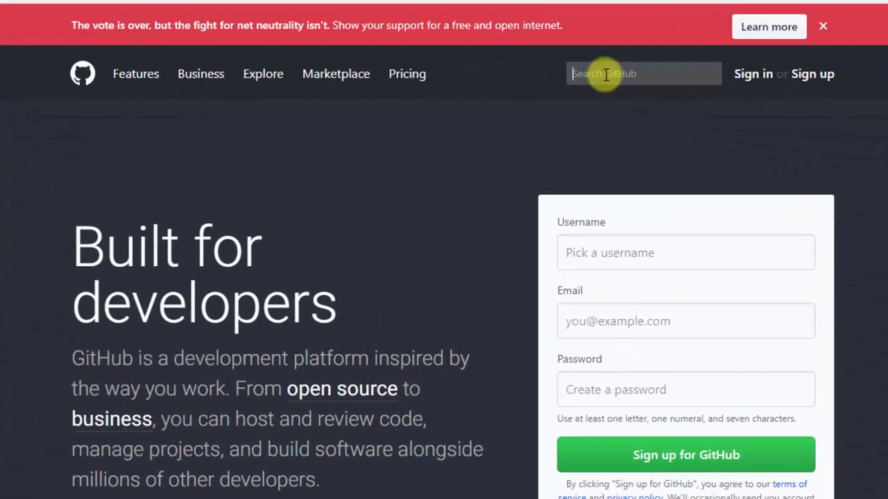
pyautogui.write('alferd sprite sheet unpacker')
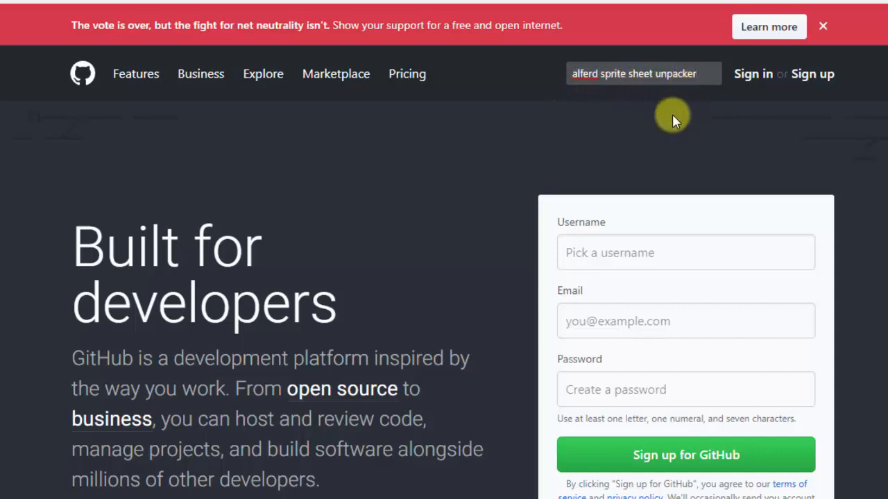
pyautogui.press('Return')
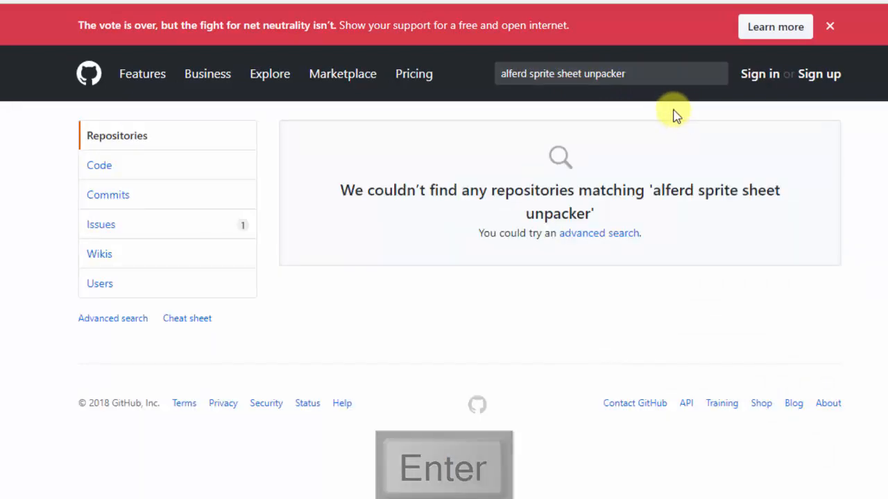
# Shorten the GitHub search to "alferd" and open the ForkandBeard/Alferd-Spritesheet-Unpacker repository.
pyautogui.click(639, 74)
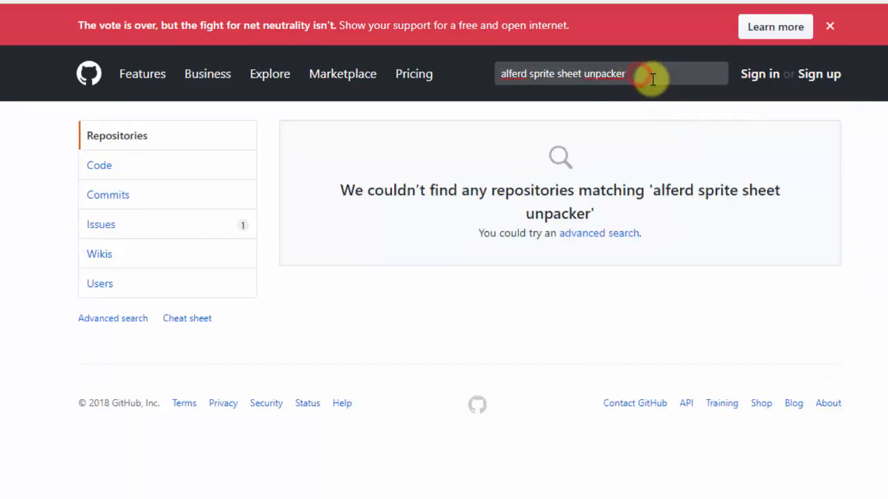
pyautogui.moveTo(640, 73); pyautogui.dragTo(531, 79)
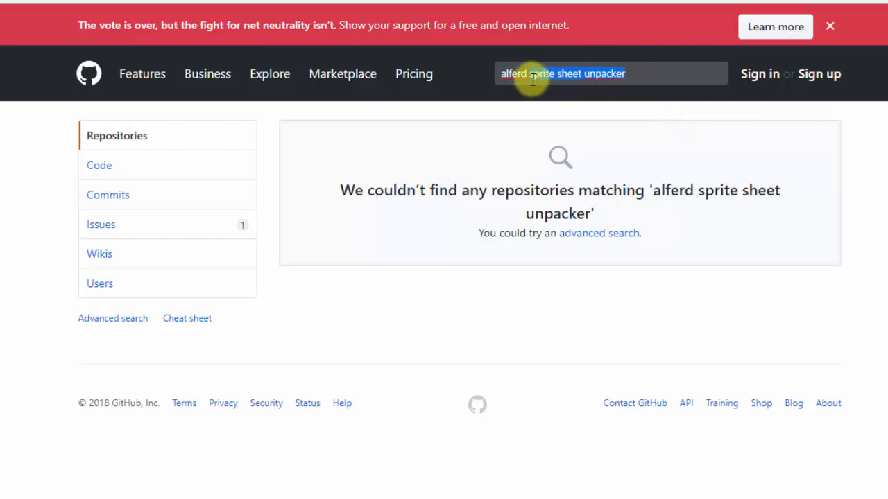
pyautogui.press('BackSpace')
pyautogui.press('Return')
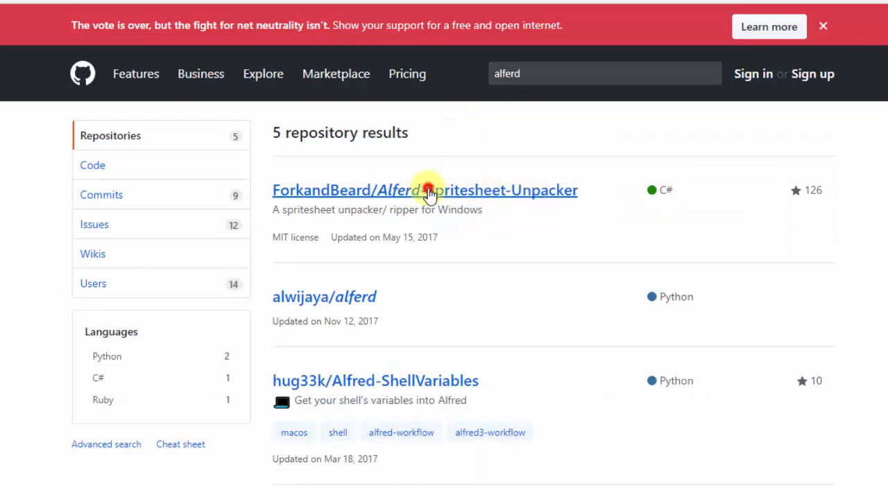
pyautogui.click(429, 191)
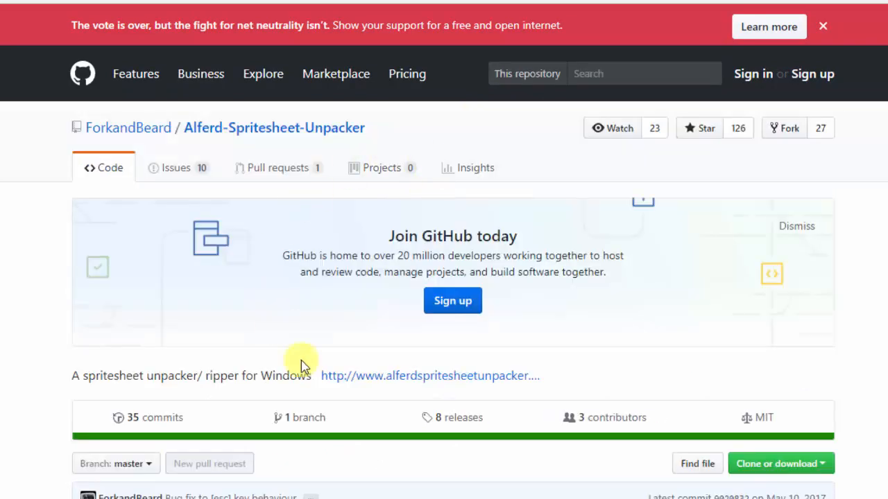
# Open the repository's releases and try to save ASU_19.zip from Version 19 to the Downloads folder.
pyautogui.click(472, 418)
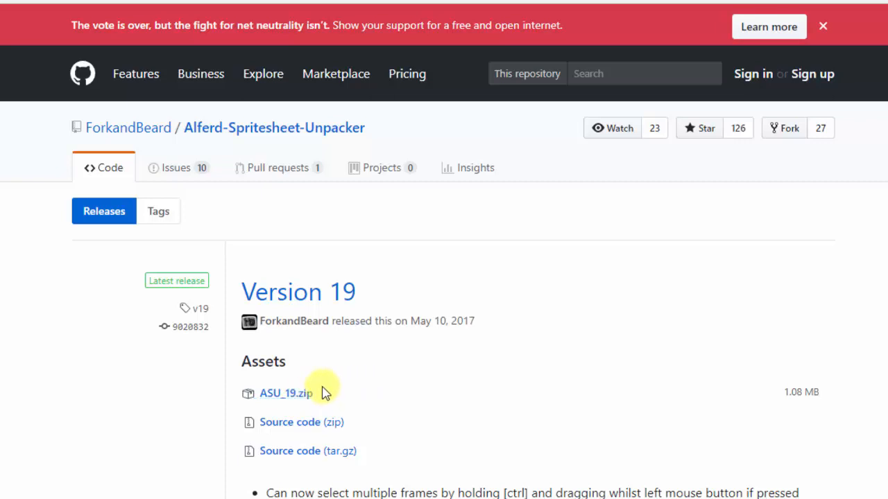
pyautogui.rightClick(287, 397)
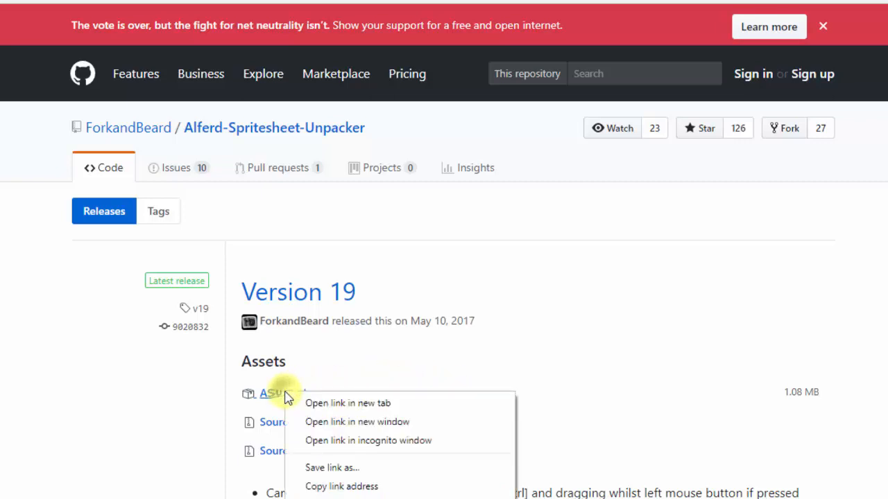
pyautogui.click(339, 471)
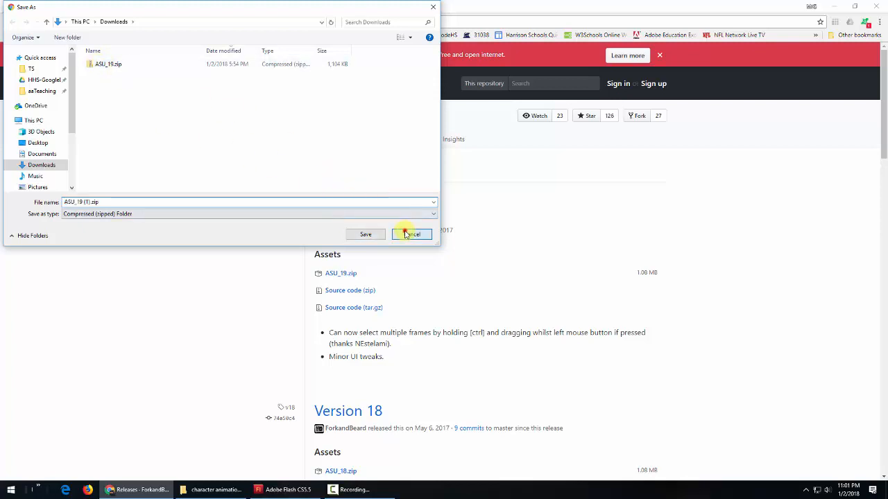
pyautogui.click(408, 233)
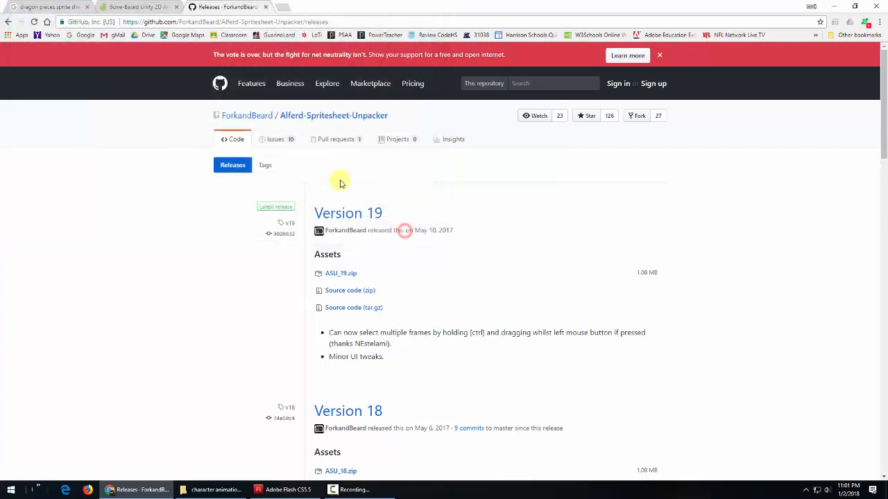
# Open a new File Explorer window and go to the Downloads folder.
pyautogui.rightClick(38, 491)
pyautogui.click(43, 466)
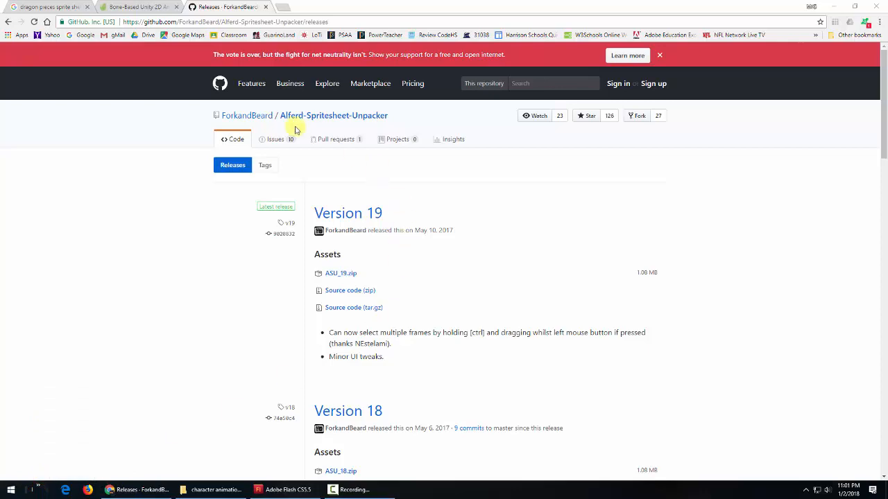
pyautogui.click(287, 303)
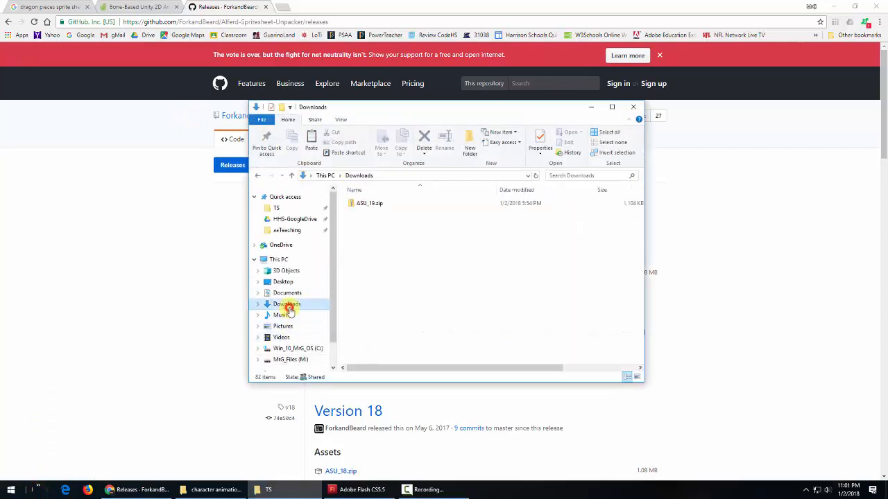
# Extract ASU_19.zip into an ASU_19 folder in Downloads, with showing the extracted files when complete turned off.
pyautogui.click(364, 203)
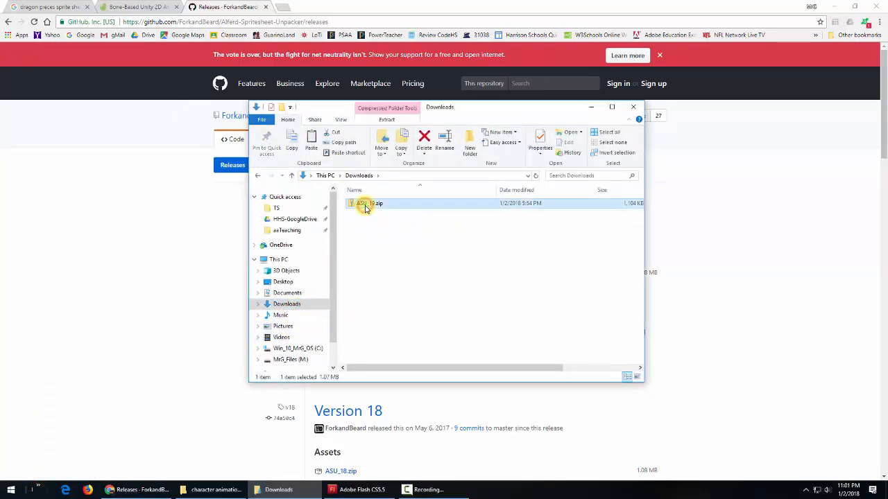
pyautogui.rightClick(366, 208)
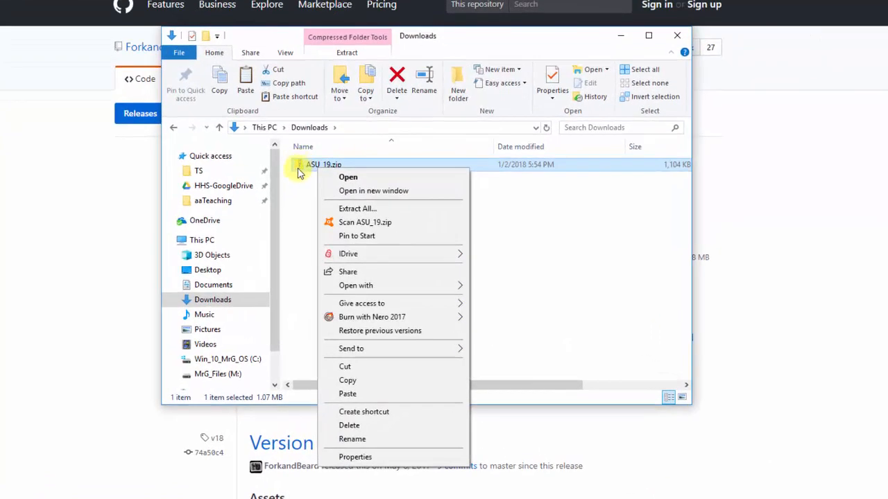
pyautogui.click(358, 209)
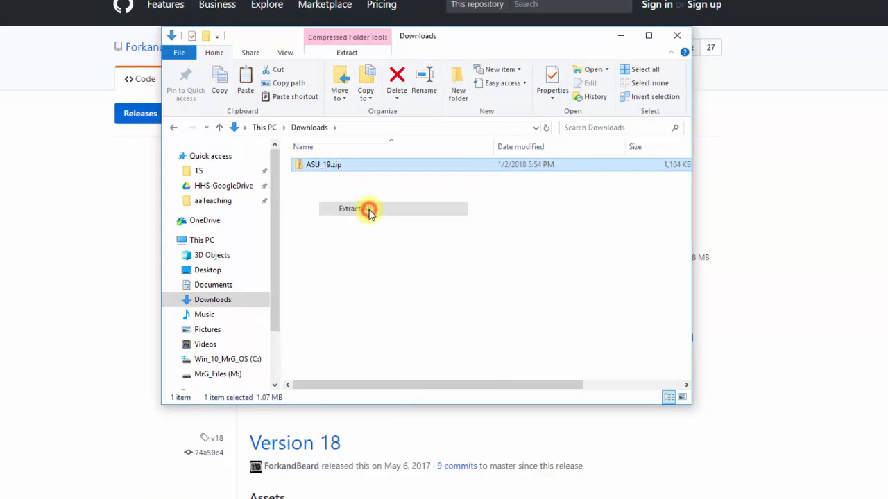
pyautogui.click(263, 198)
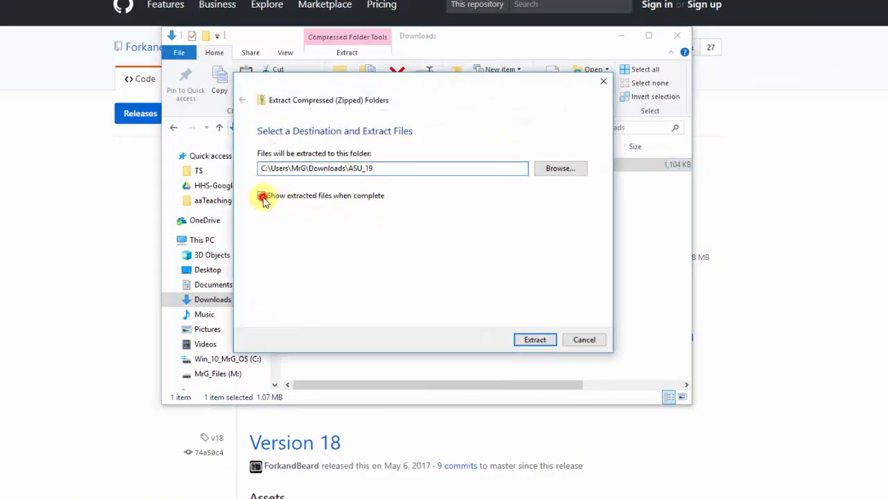
pyautogui.click(521, 340)
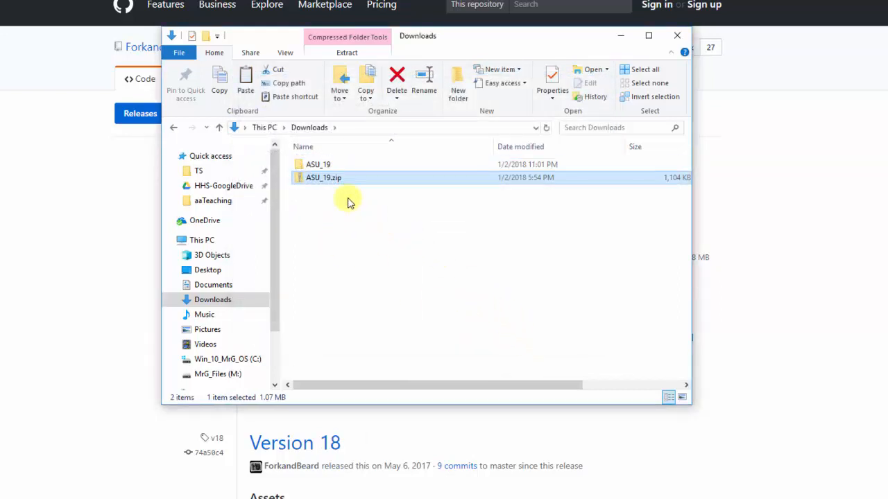
# Delete the ASU_19.zip archive from Downloads, keeping the extracted folder.
pyautogui.click(324, 165)
pyautogui.click(325, 179)
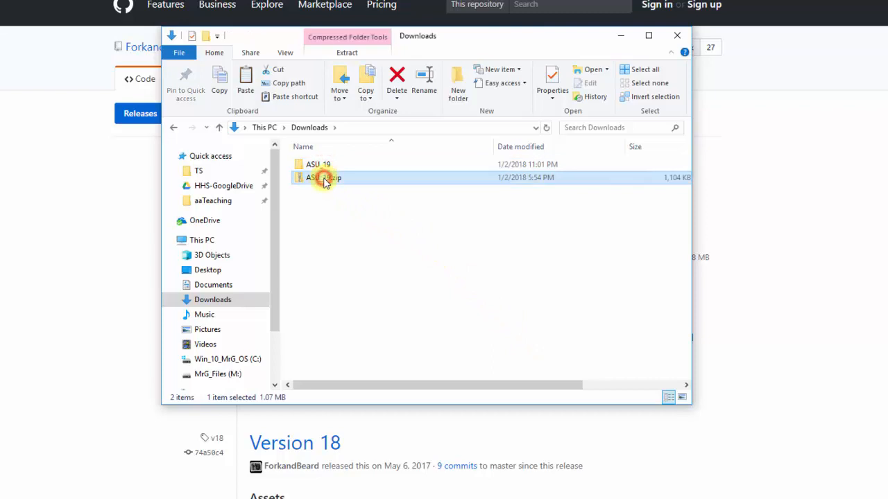
pyautogui.press('Delete')
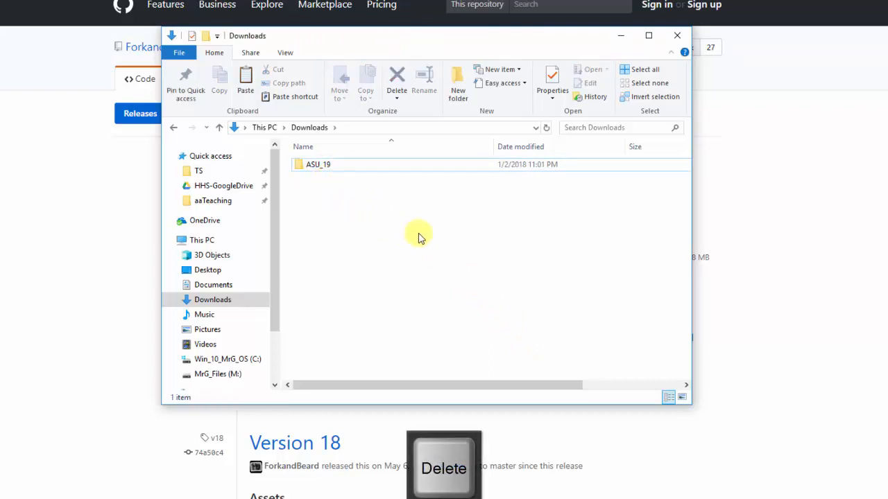
# Examine the contents of the extracted ASU_19 folder and its third_party_image_converter subfolder, and close the Downloads window.
pyautogui.click(321, 172)
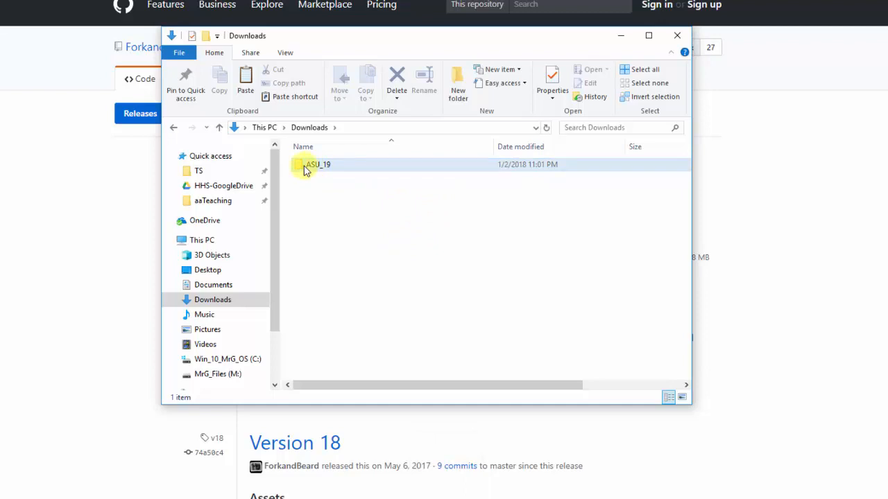
pyautogui.doubleClick(307, 169)
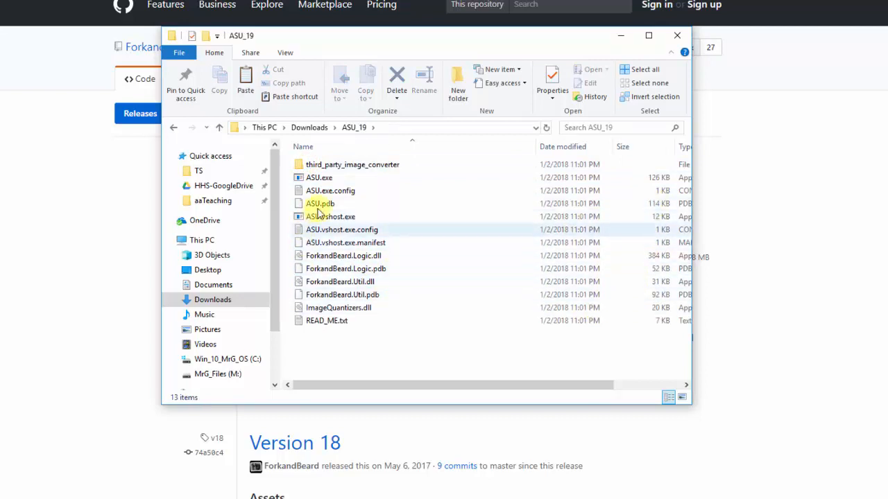
pyautogui.doubleClick(333, 164)
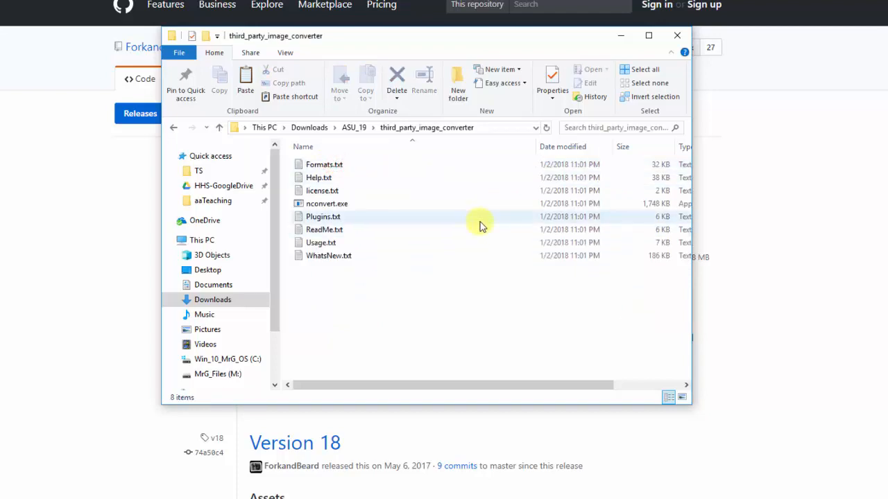
pyautogui.click(173, 127)
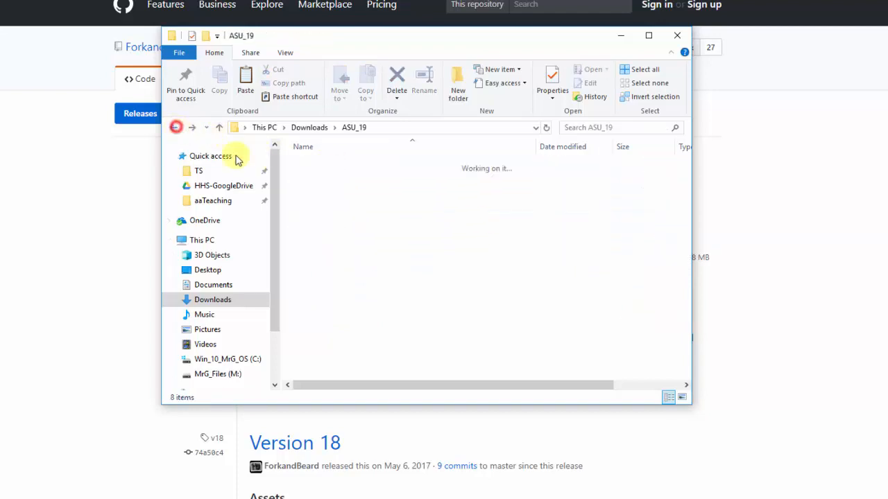
pyautogui.click(173, 127)
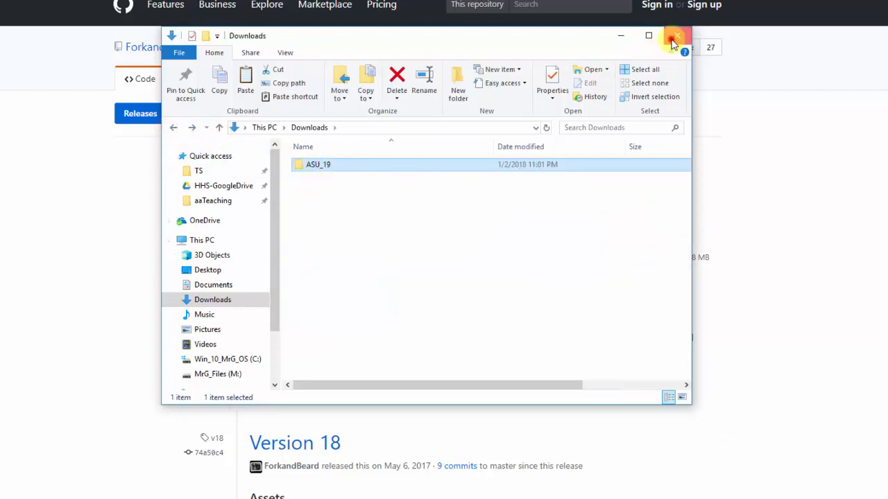
pyautogui.click(672, 38)
# Switch to the "character animation via sprite sheet parts" folder and launch ASU.exe from its ASU_19 subfolder.
pyautogui.click(229, 493)
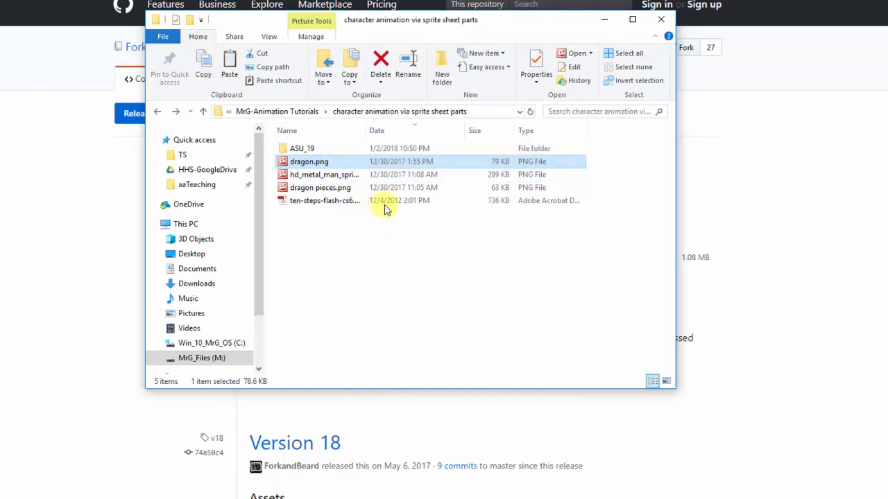
pyautogui.doubleClick(297, 150)
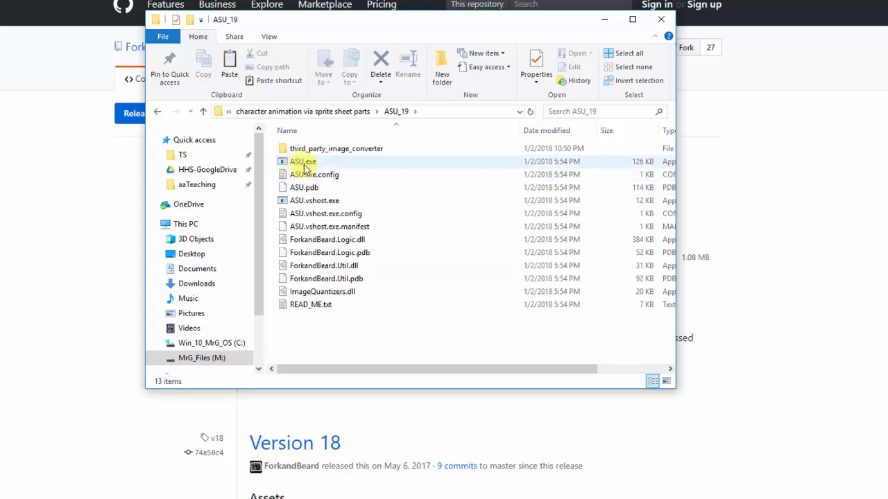
pyautogui.doubleClick(303, 162)
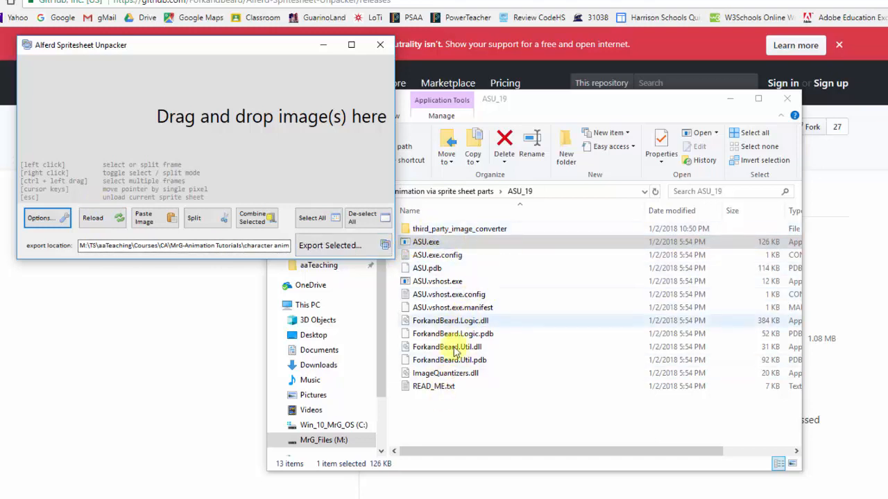
# Turn on Prompt for Export Folder in the unpacker's options and apply the change.
pyautogui.click(61, 221)
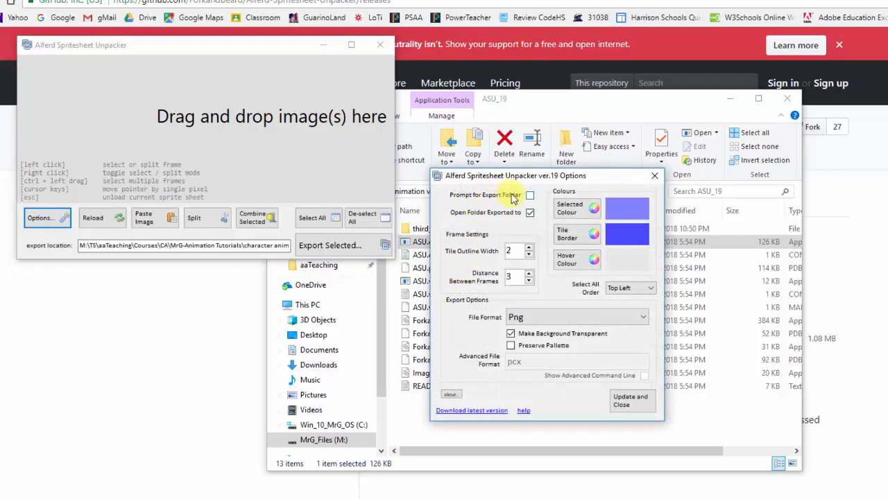
pyautogui.click(530, 197)
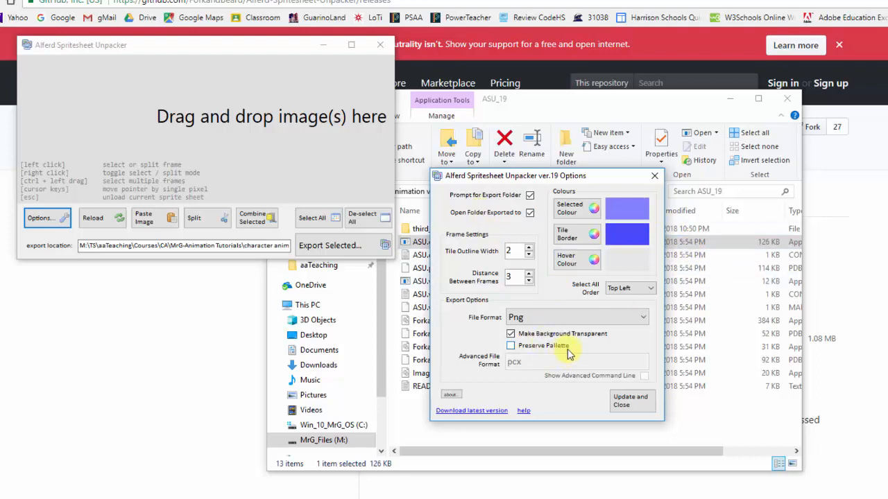
pyautogui.click(621, 405)
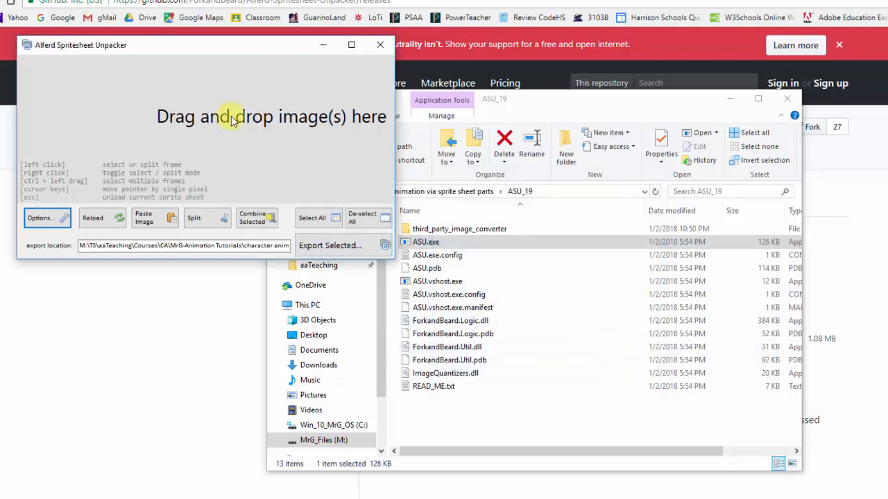
# Move the File Explorer window aside, return to the sprite sheet folder, and load dragon pieces.png into the unpacker.
pyautogui.moveTo(602, 122); pyautogui.dragTo(769, 133)
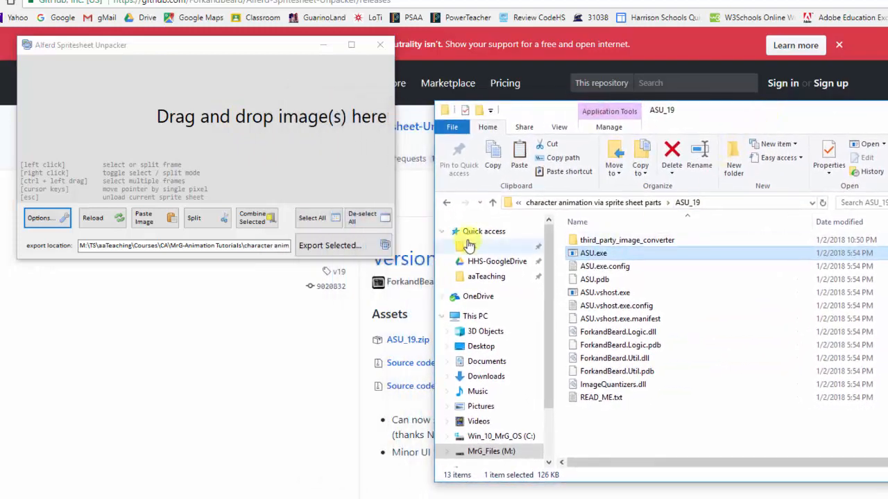
pyautogui.click(448, 202)
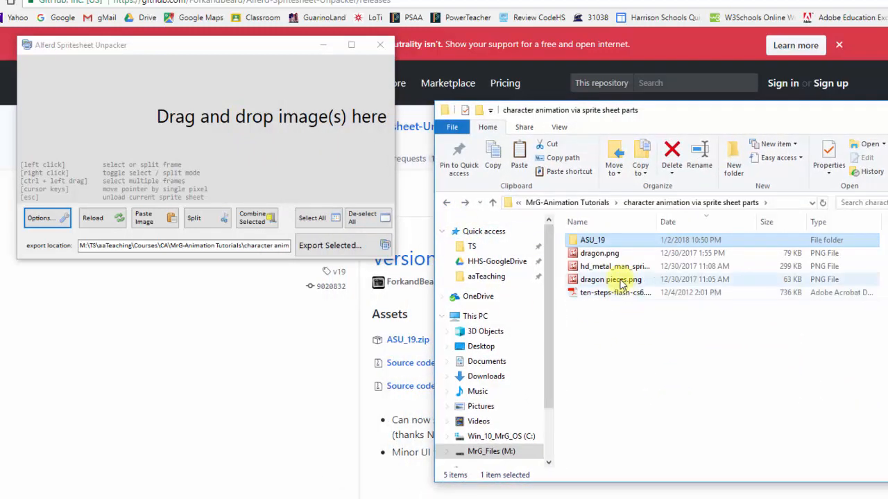
pyautogui.moveTo(630, 285); pyautogui.dragTo(242, 170)
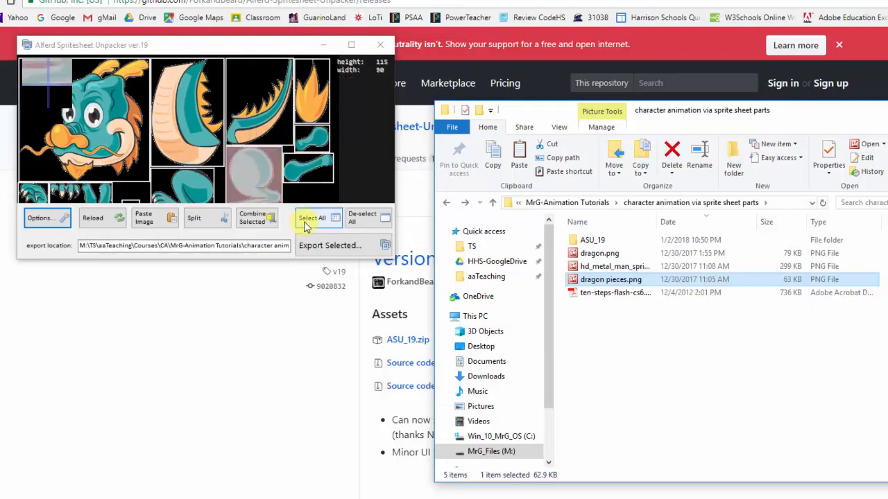
# Select all the dragon frames and export them to the "character animation via sprite sheet parts" folder.
pyautogui.click(312, 220)
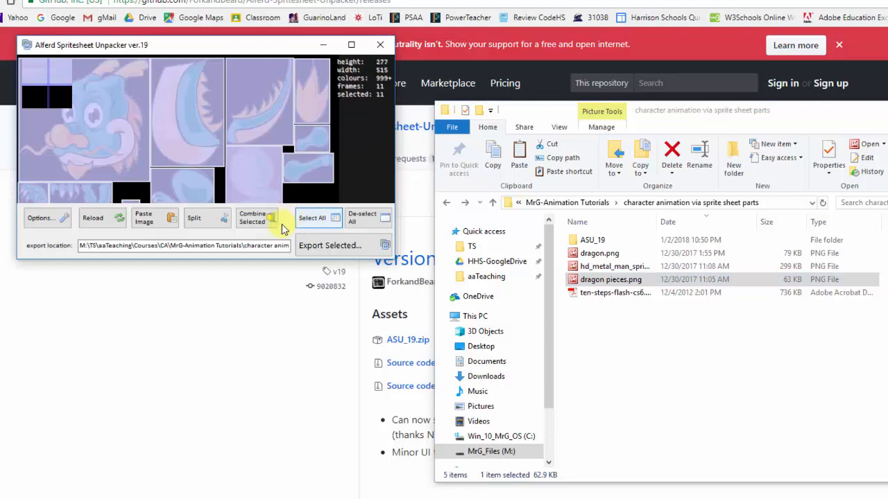
pyautogui.click(329, 251)
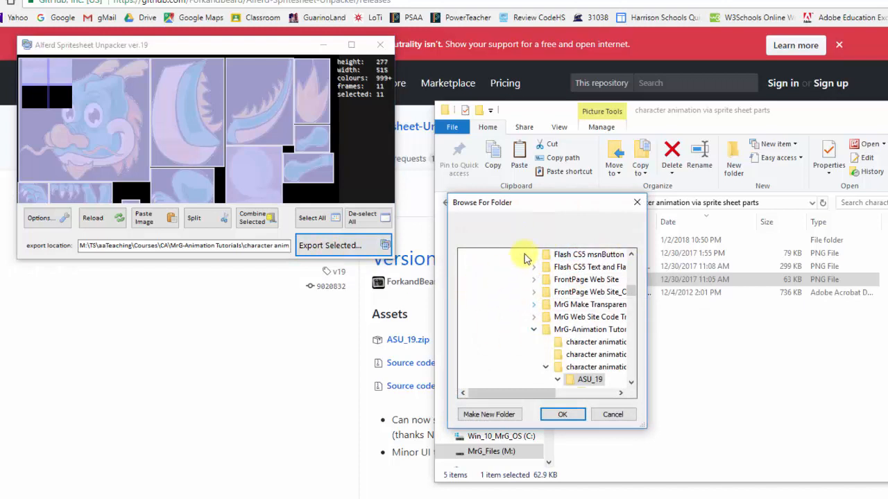
pyautogui.moveTo(532, 392); pyautogui.dragTo(548, 388)
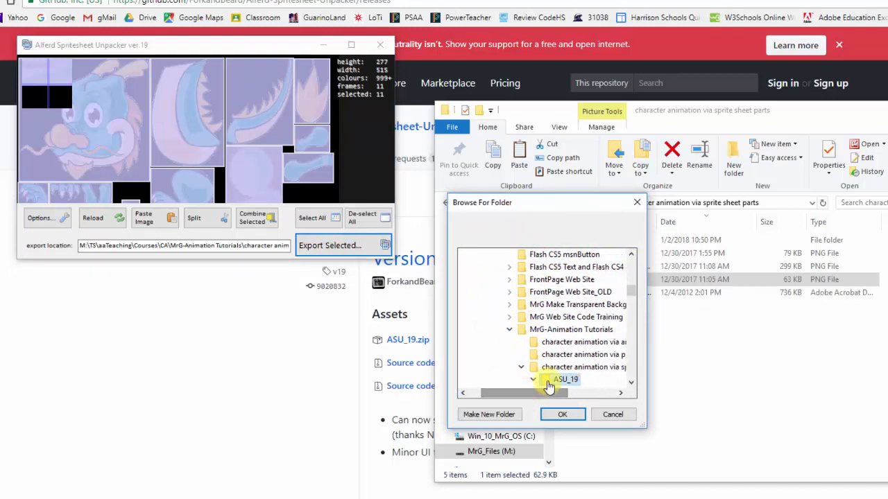
pyautogui.click(567, 392)
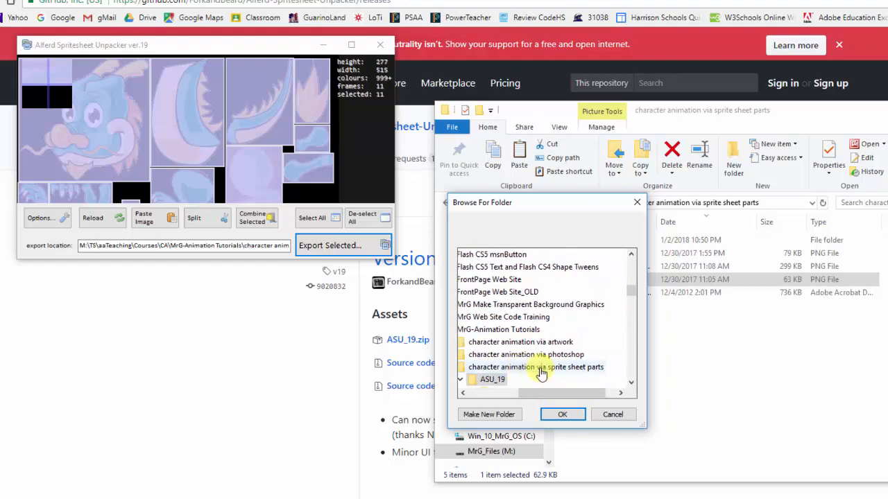
pyautogui.click(549, 368)
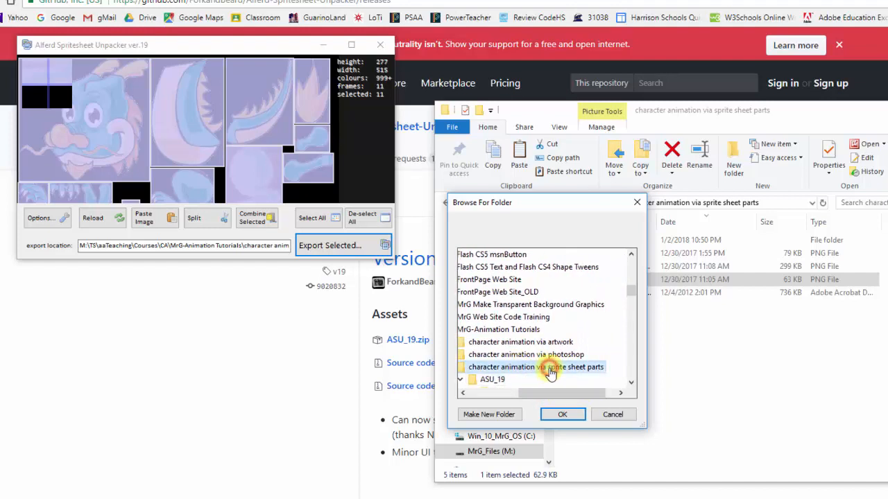
pyautogui.click(564, 415)
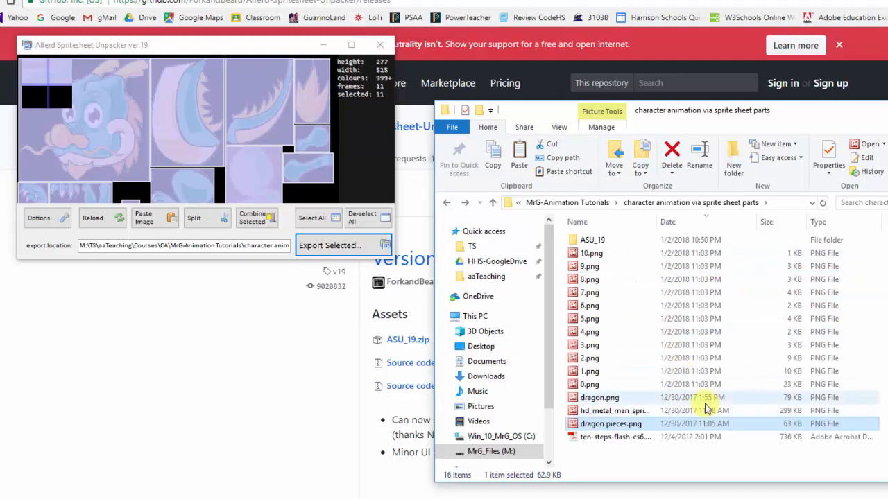
# Open the exported 10.png in the picture viewer, move its window clear of the unpacker, and close Alferd Spritesheet Unpacker.
pyautogui.click(590, 385)
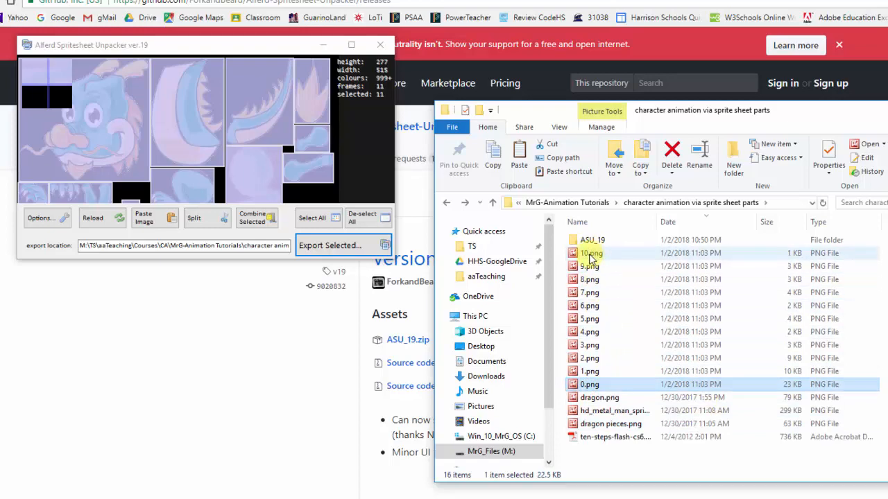
pyautogui.doubleClick(591, 254)
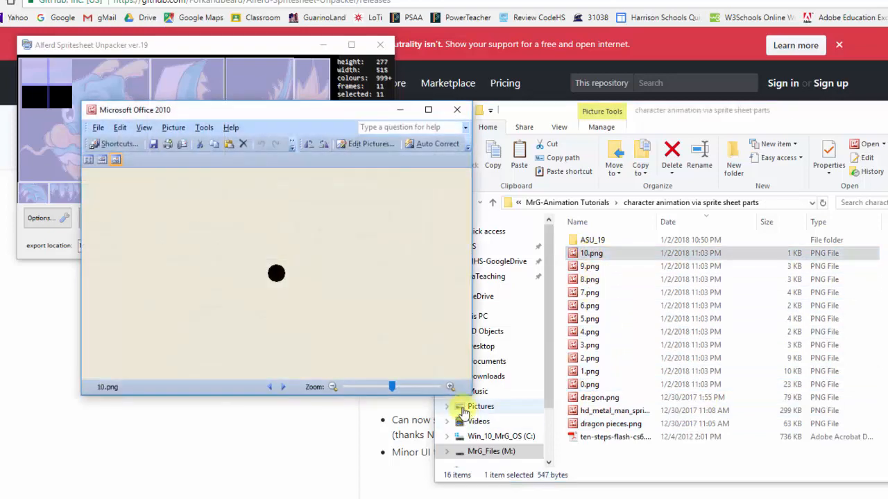
pyautogui.moveTo(330, 116); pyautogui.dragTo(669, 50)
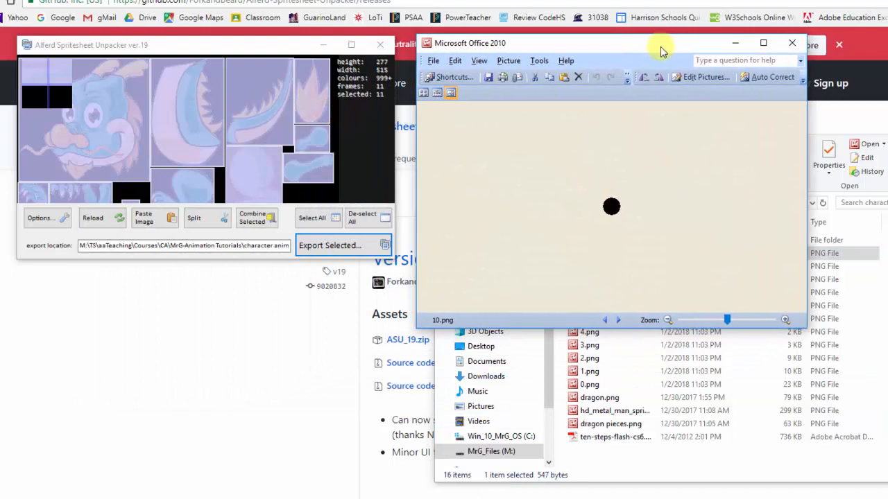
pyautogui.click(380, 44)
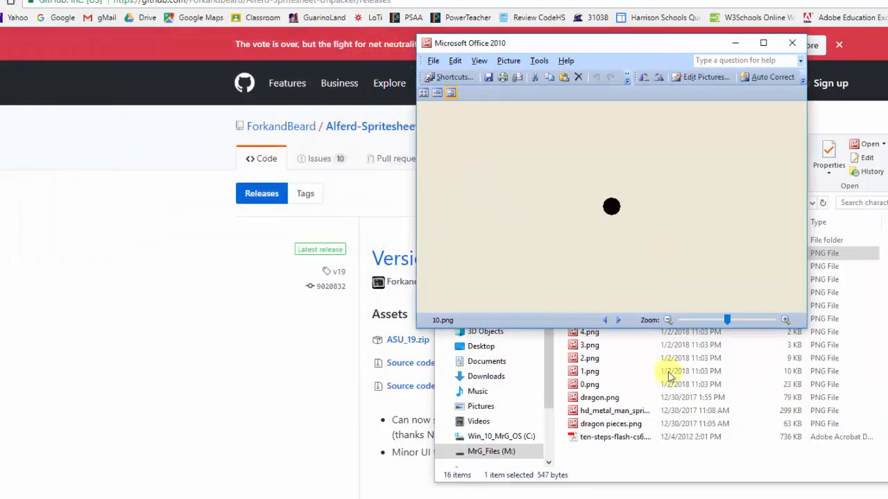
# View dragon.png briefly, and open dragon pieces.png side by side with the 10.png picture window.
pyautogui.doubleClick(607, 397)
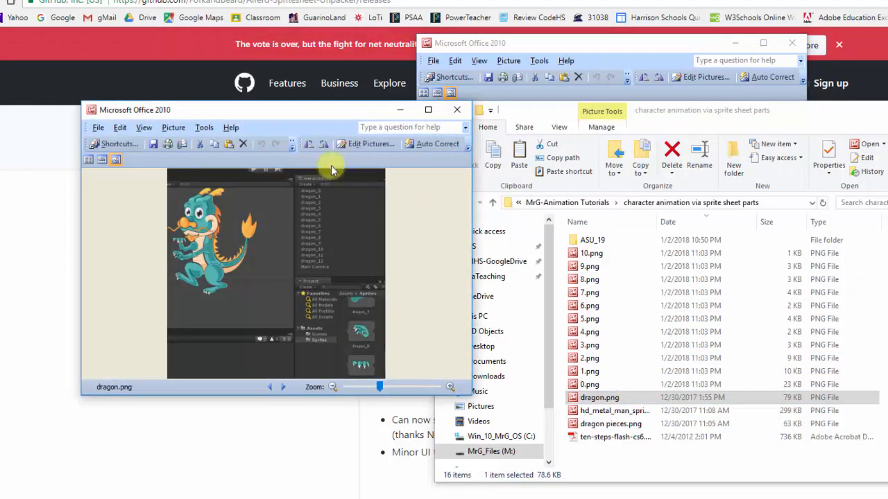
pyautogui.click(457, 110)
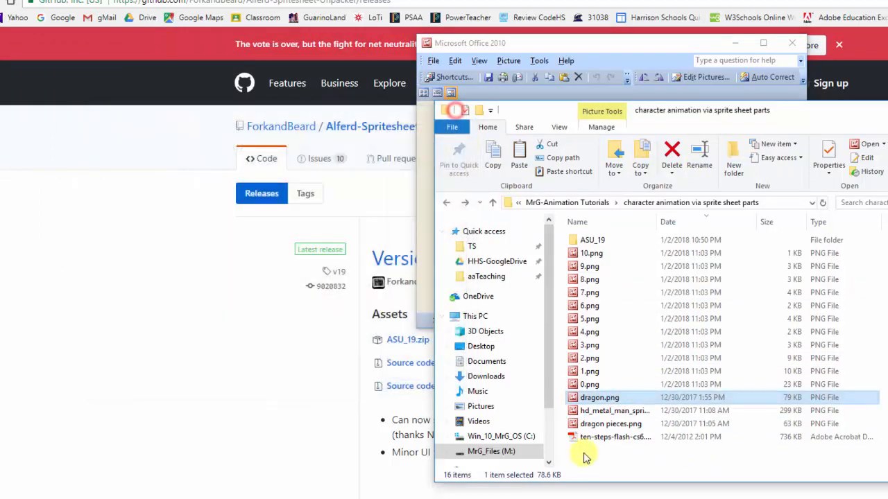
pyautogui.doubleClick(609, 426)
pyautogui.moveTo(363, 108); pyautogui.dragTo(280, 109)
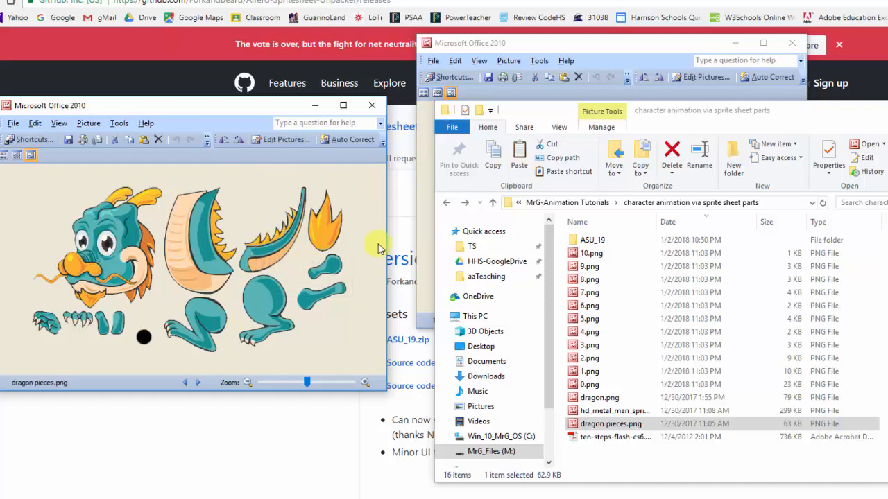
pyautogui.moveTo(805, 112); pyautogui.dragTo(885, 348)
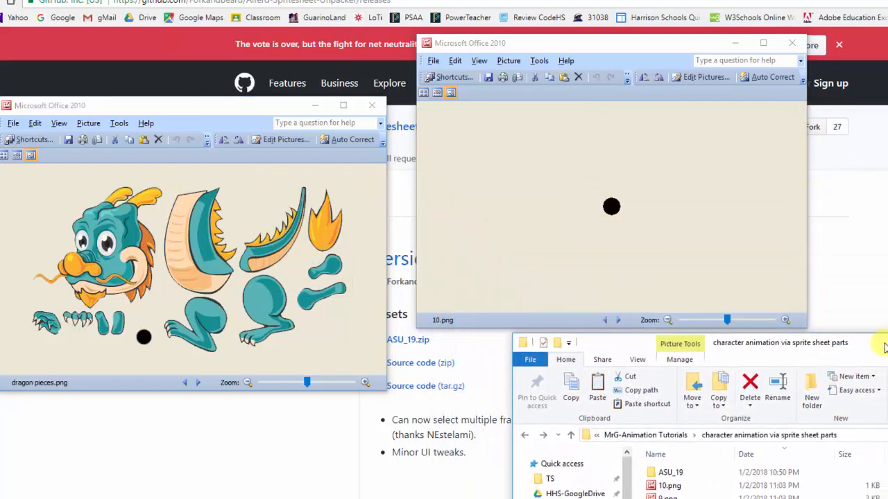
# Page through the exported dragon part images and compare them with the full dragon pieces.png sheet.
pyautogui.click(618, 320)
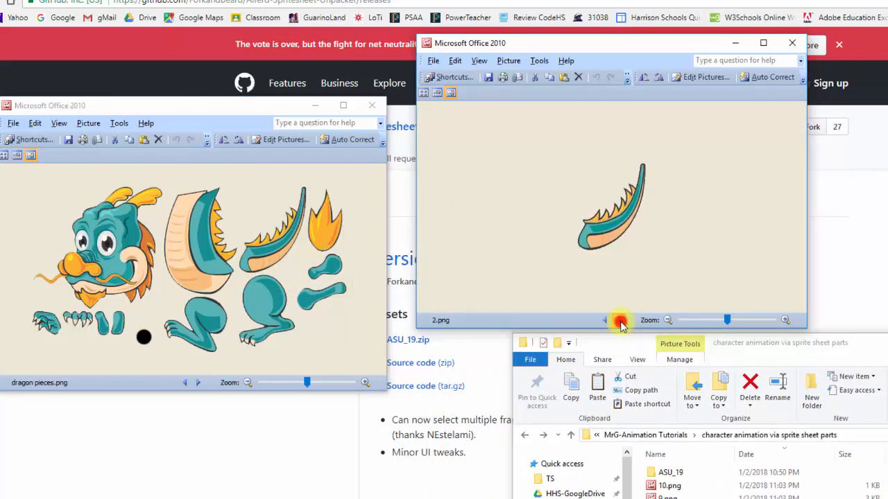
pyautogui.click(618, 320)
pyautogui.click(620, 321)
pyautogui.click(620, 321)
pyautogui.click(620, 321)
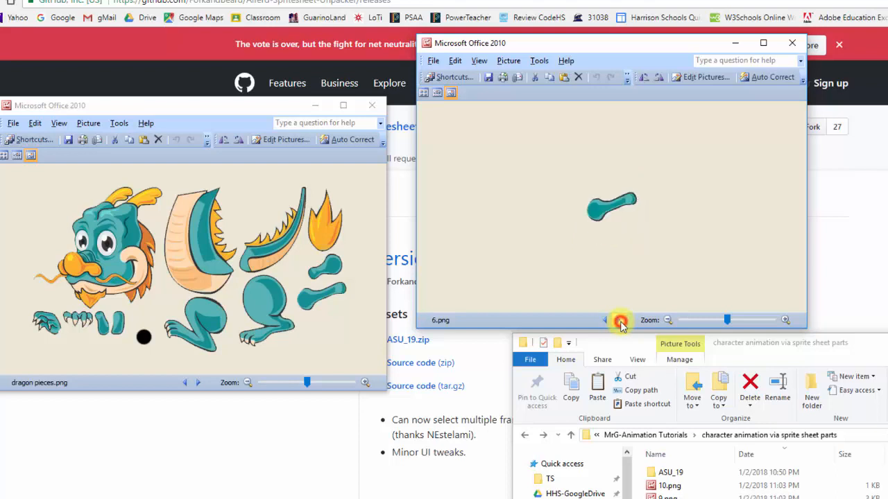
pyautogui.click(620, 321)
pyautogui.click(620, 321)
pyautogui.click(620, 322)
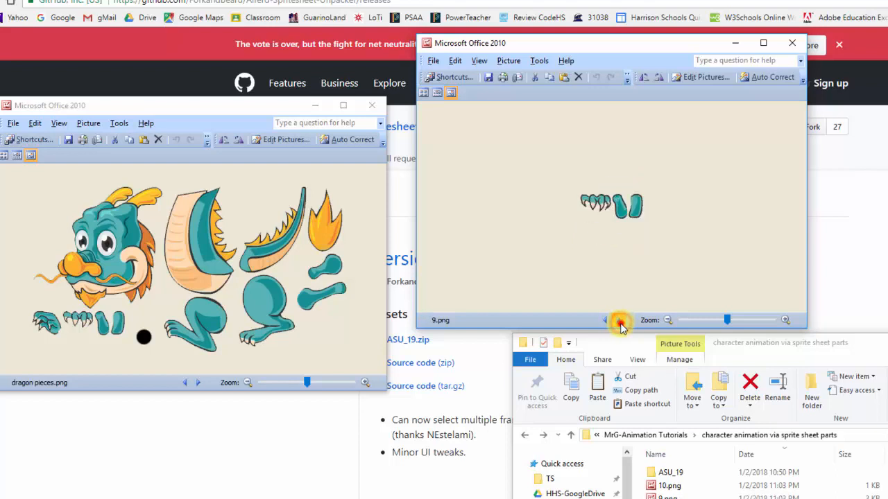
pyautogui.click(619, 321)
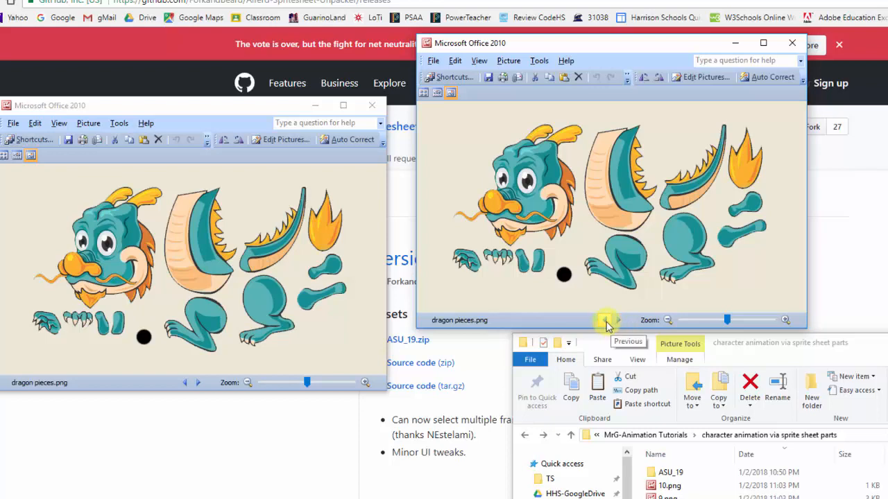
pyautogui.click(606, 321)
pyautogui.click(606, 321)
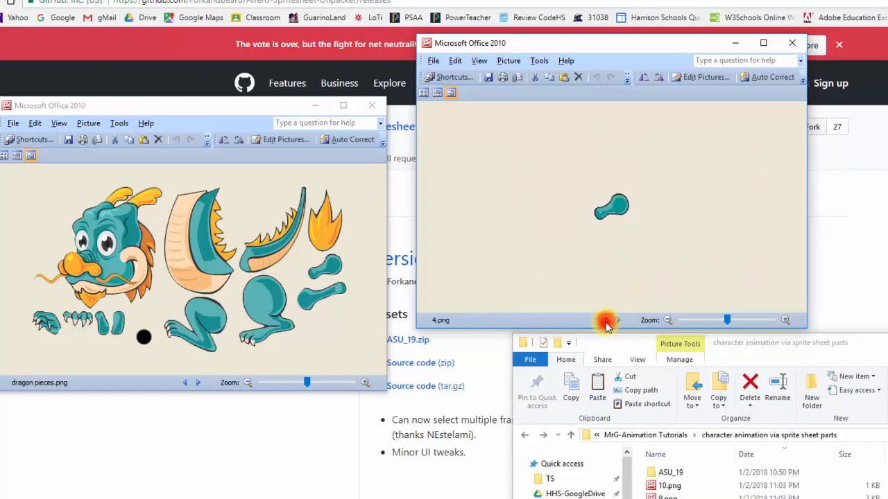
pyautogui.click(606, 321)
# Close both picture viewer windows and move the File Explorer window back into full view.
pyautogui.click(373, 106)
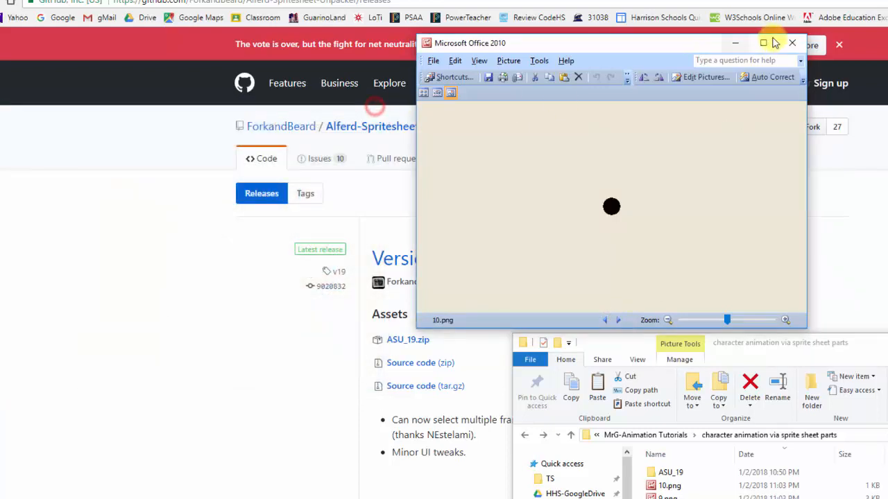
pyautogui.click(791, 43)
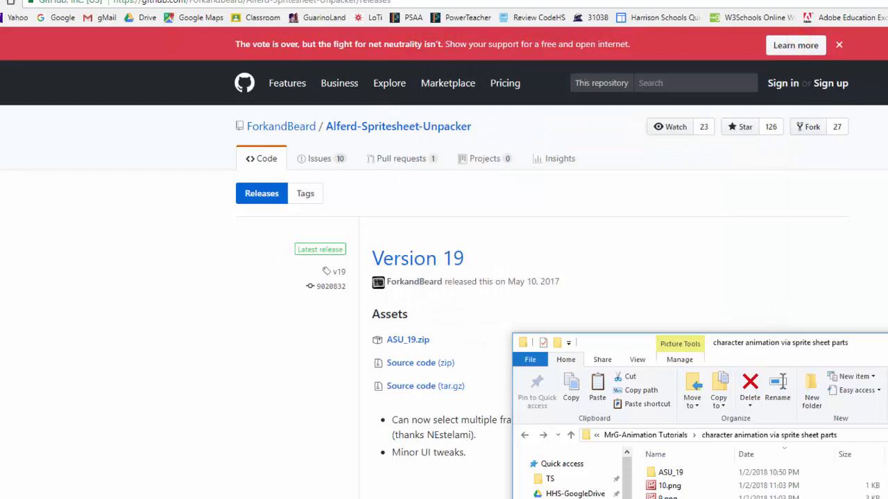
pyautogui.moveTo(610, 343); pyautogui.dragTo(362, 112)
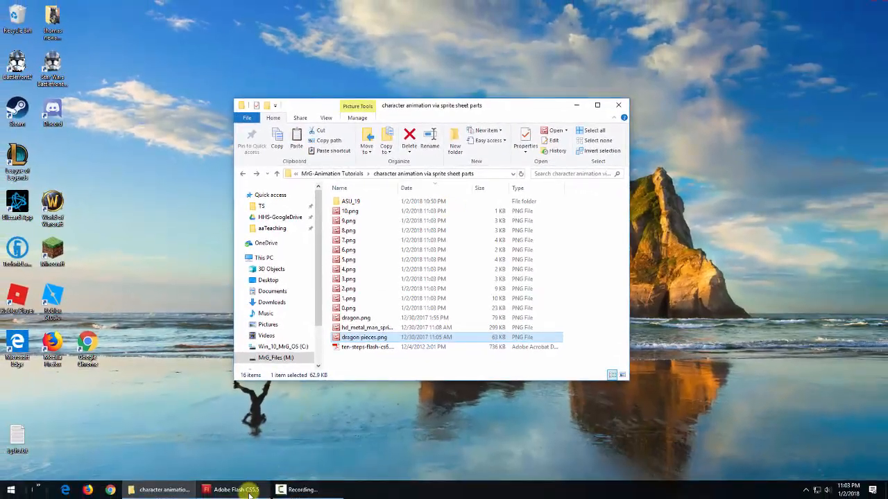
# Switch to Adobe Flash CS5.5, create a new ActionScript 3.0 document, and import 0.png through 10.png into its library.
pyautogui.click(233, 489)
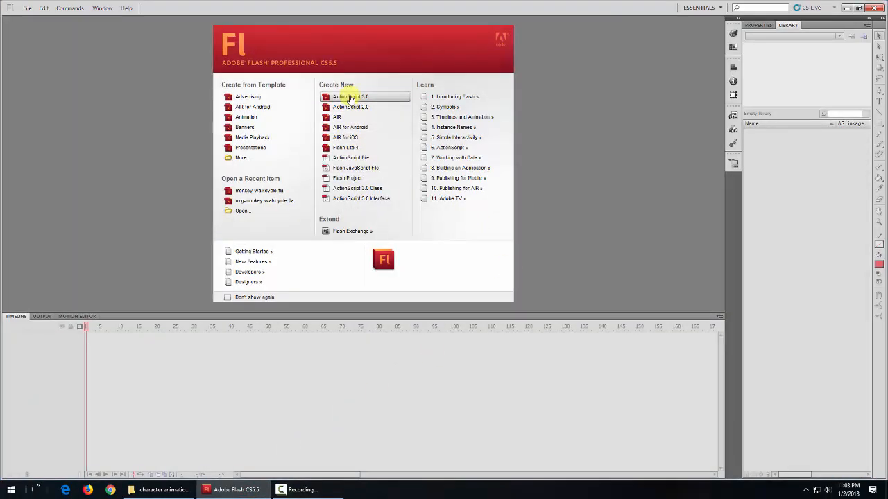
pyautogui.click(350, 97)
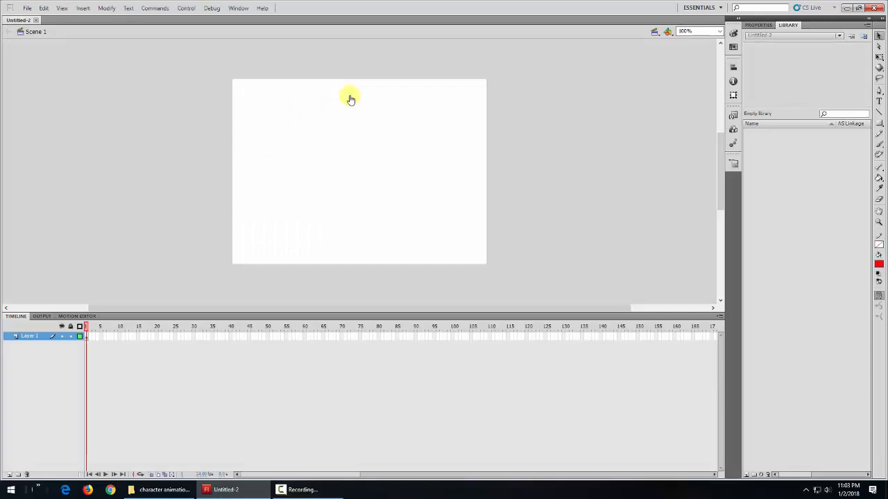
pyautogui.click(28, 8)
pyautogui.moveTo(57, 149)
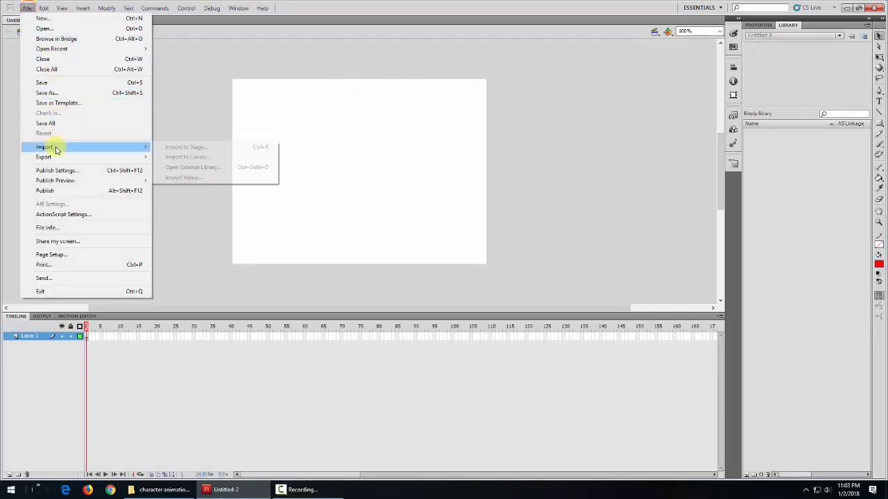
pyautogui.click(206, 156)
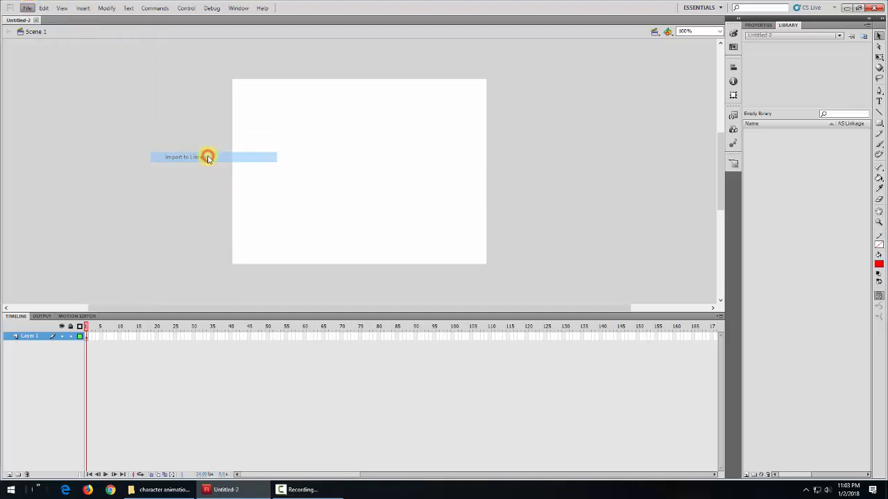
pyautogui.click(392, 198)
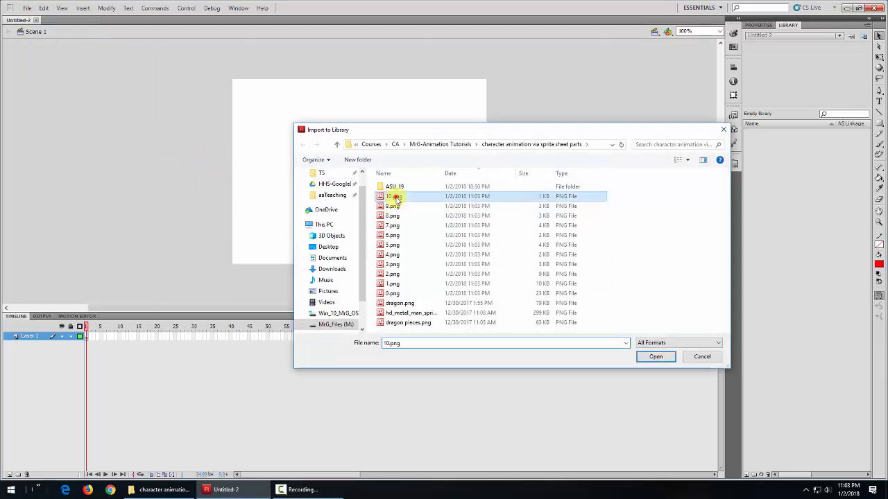
pyautogui.keyDown('shift'); pyautogui.click(392, 294); pyautogui.keyUp('shift')
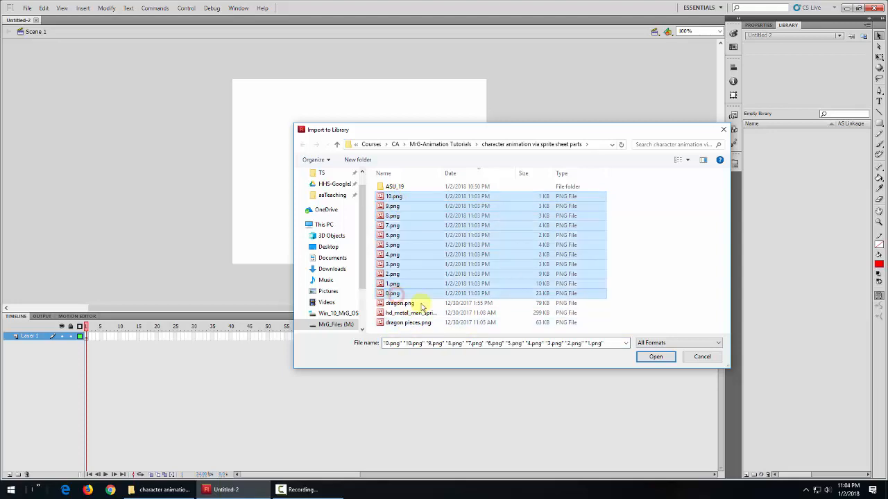
pyautogui.click(655, 358)
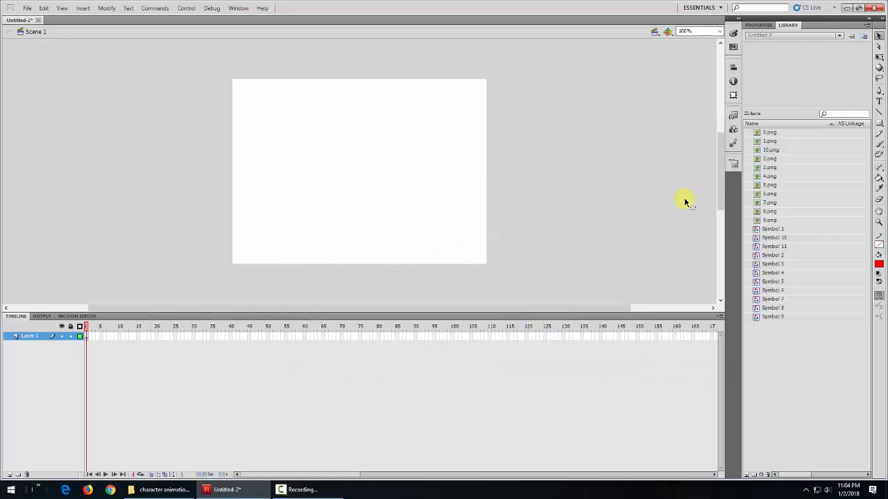
# Preview the library symbols Symbol 1 through Symbol 11 to see which dragon part each one contains.
pyautogui.click(756, 229)
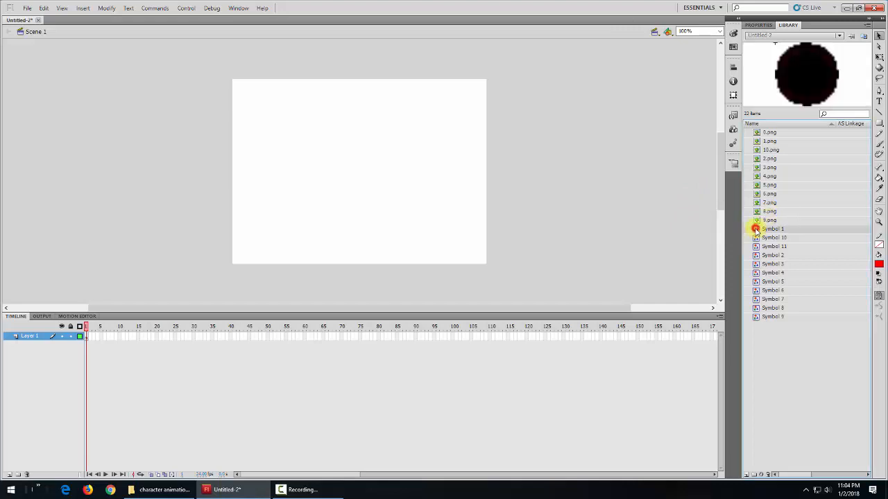
pyautogui.click(756, 237)
pyautogui.click(755, 246)
pyautogui.click(756, 256)
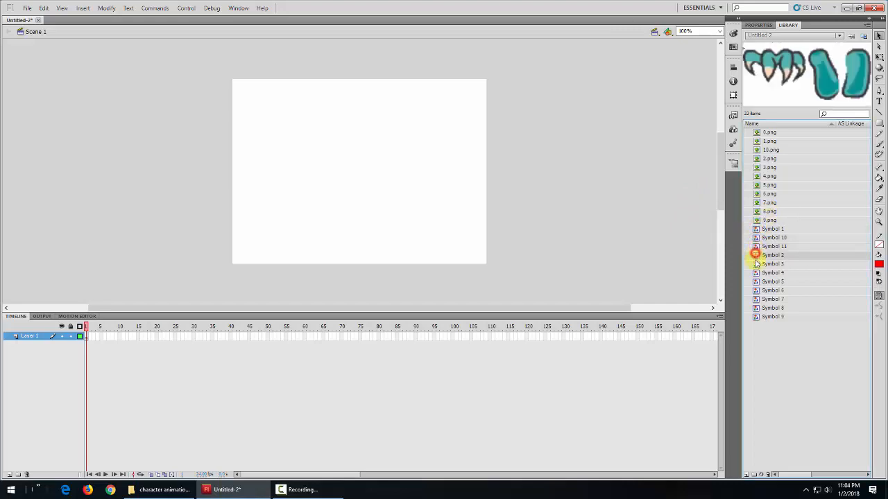
pyautogui.click(756, 264)
pyautogui.click(756, 273)
pyautogui.click(756, 282)
pyautogui.click(756, 290)
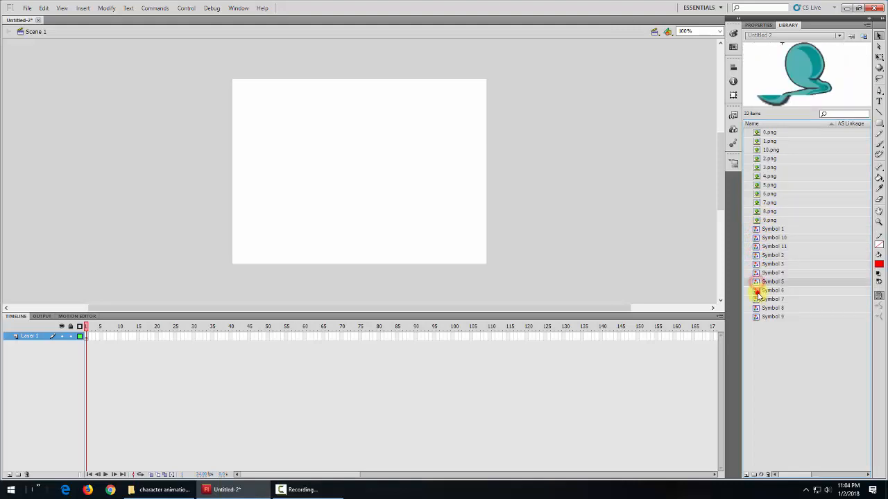
pyautogui.click(756, 299)
pyautogui.click(756, 307)
pyautogui.click(756, 317)
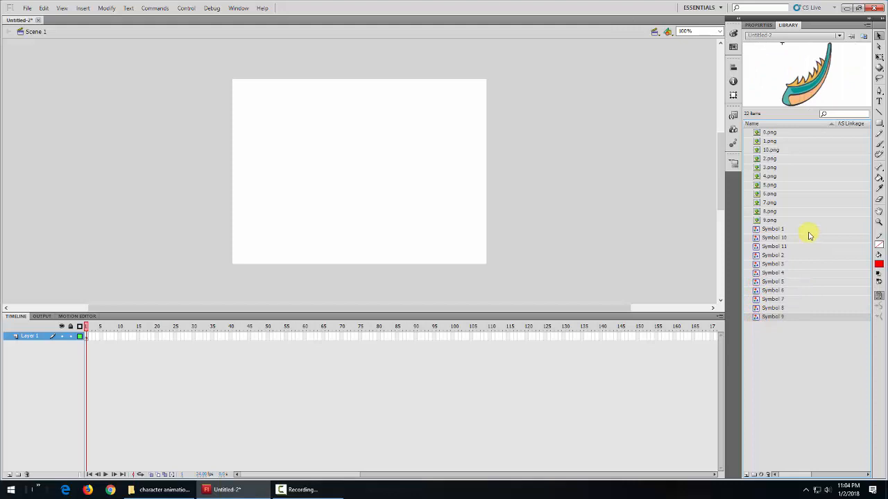
pyautogui.click(756, 230)
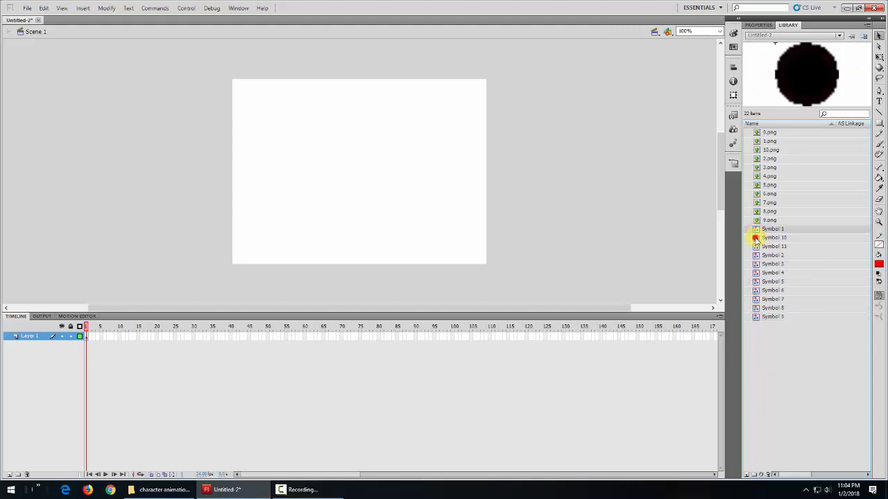
pyautogui.click(755, 238)
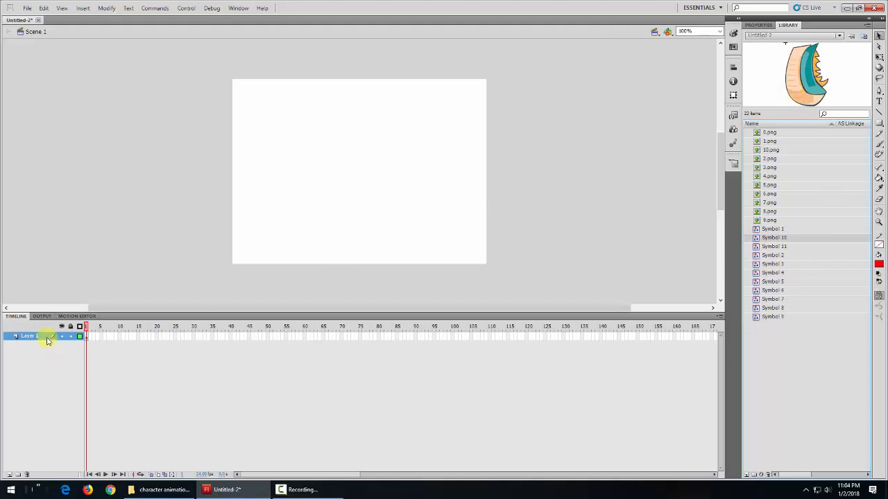
# Add seven new layers above Layer 1 in the timeline.
pyautogui.click(10, 476)
pyautogui.click(11, 476)
pyautogui.click(10, 475)
pyautogui.click(10, 475)
pyautogui.click(11, 475)
pyautogui.click(10, 475)
pyautogui.click(11, 476)
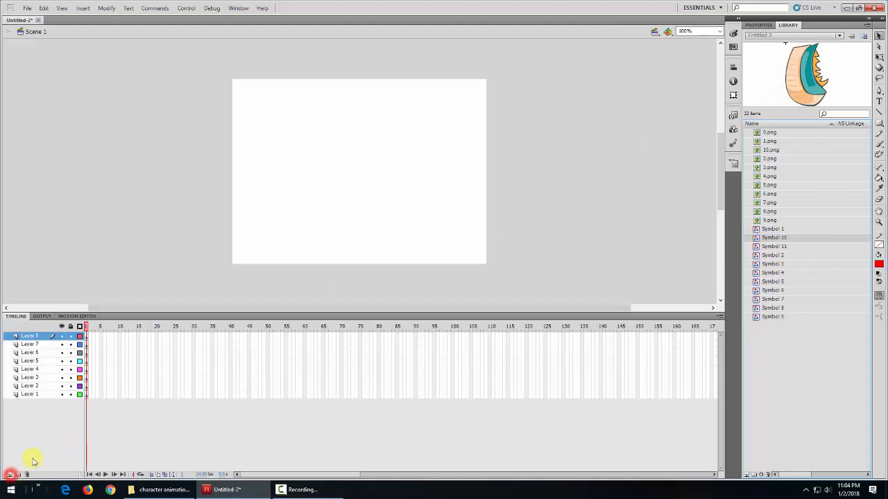
# Place the dragon's body symbol (Symbol 10) near the centre of the stage on Layer 1.
pyautogui.click(29, 396)
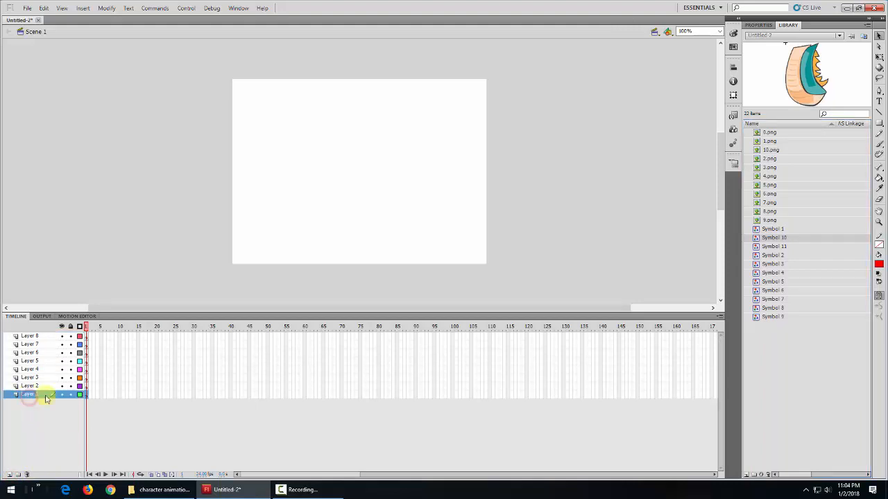
pyautogui.click(794, 84)
pyautogui.moveTo(732, 120); pyautogui.dragTo(372, 167)
# Make Layer 2 the active layer and preview Symbol 1, Symbol 10 and Symbol 11 in the library.
pyautogui.click(32, 385)
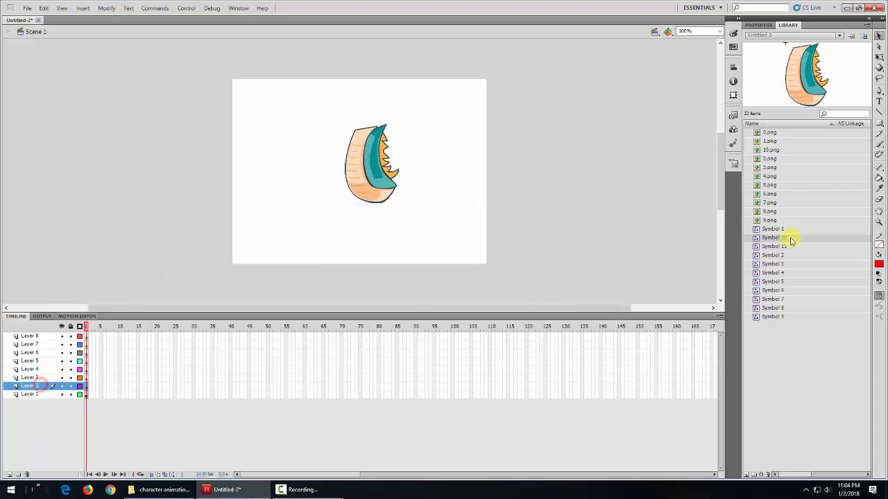
pyautogui.click(780, 229)
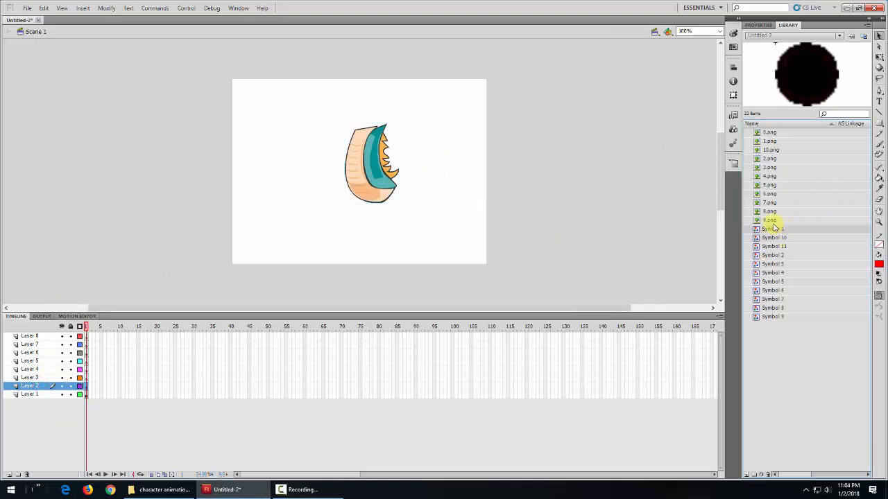
pyautogui.click(772, 238)
pyautogui.click(771, 247)
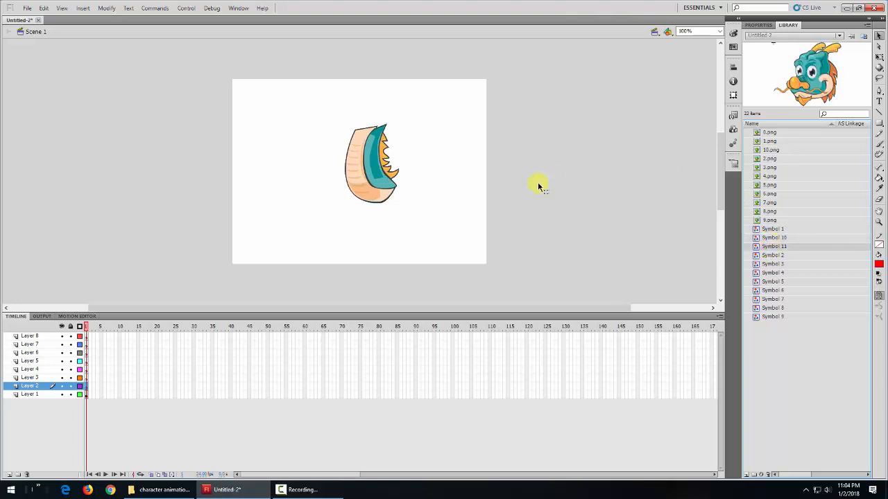
# Dock the Flash window to about two thirds of the screen, uncovering the desktop beside it, and bring the whole stage into view.
pyautogui.click(859, 8)
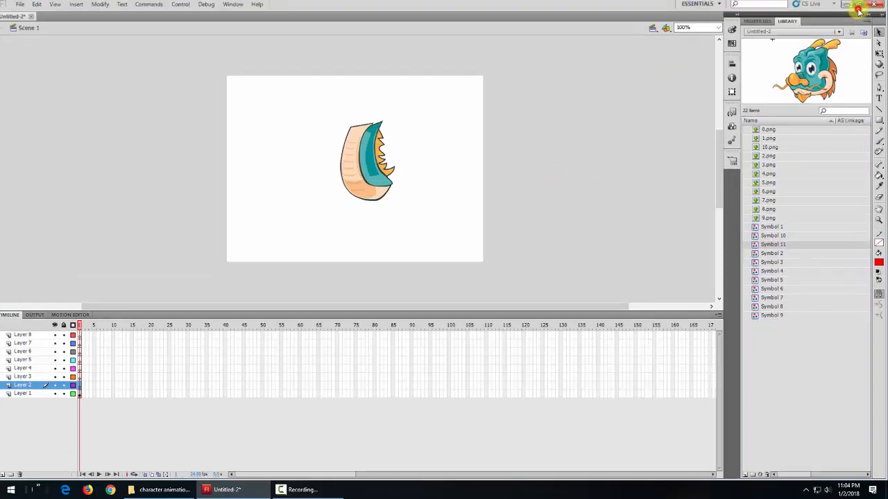
pyautogui.moveTo(456, 9); pyautogui.dragTo(887, 52)
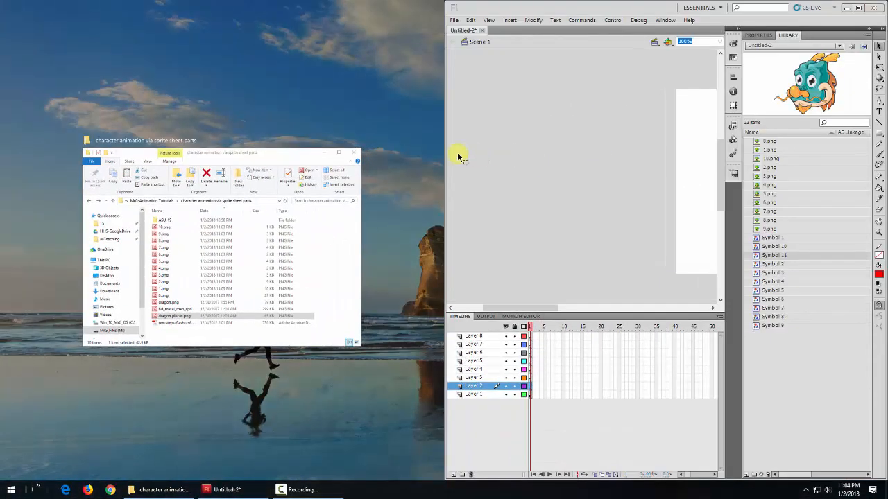
pyautogui.moveTo(446, 159); pyautogui.dragTo(324, 158)
pyautogui.moveTo(529, 307); pyautogui.dragTo(590, 309)
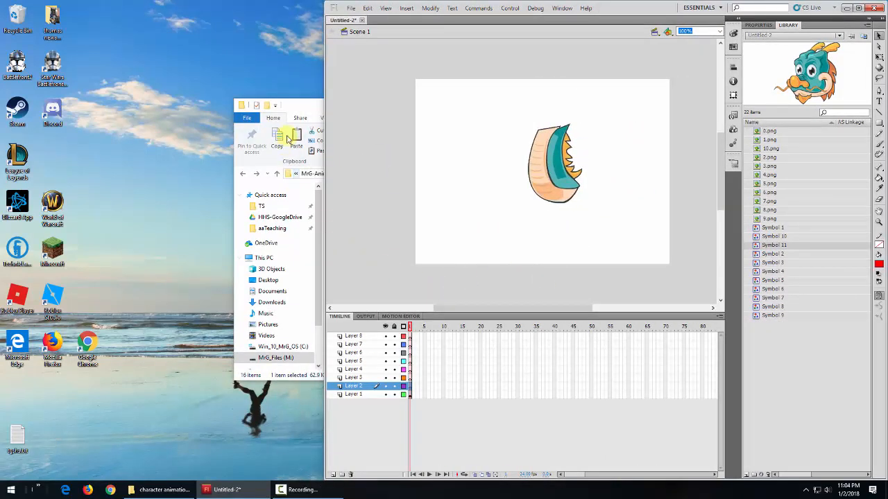
# Open dragon.png from the character animation folder, place it beside the Flash window as a reference, and minimize the folder window.
pyautogui.click(307, 109)
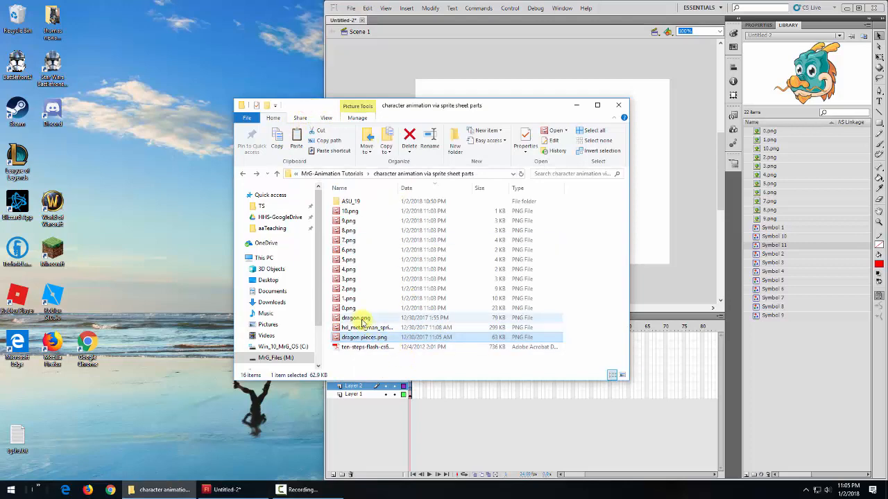
pyautogui.click(358, 319)
pyautogui.doubleClick(358, 319)
pyautogui.moveTo(501, 56); pyautogui.dragTo(180, 36)
pyautogui.click(577, 105)
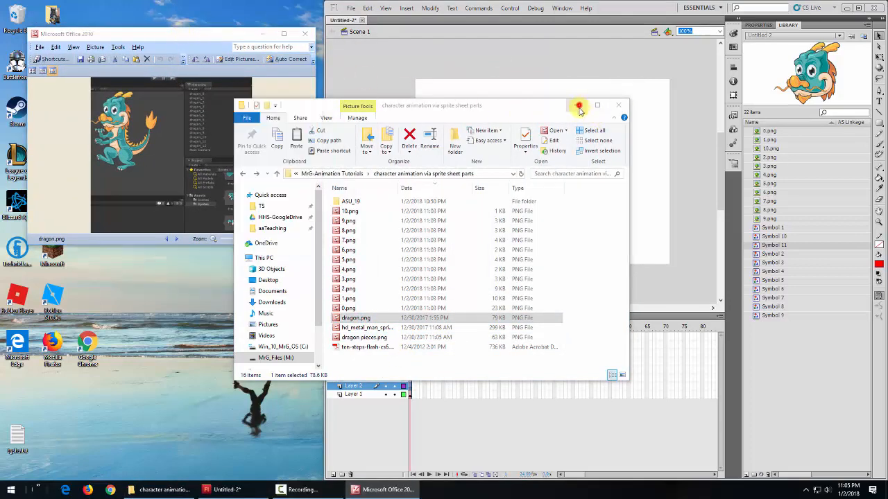
# Place the dragon's head (Symbol 11) on Layer 2 above the body, and shift both parts slightly lower on the stage.
pyautogui.click(764, 232)
pyautogui.click(764, 237)
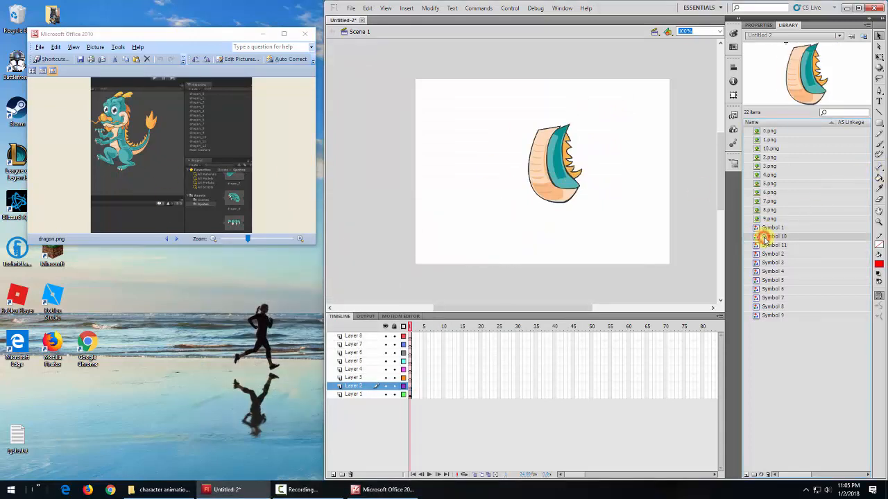
pyautogui.click(767, 246)
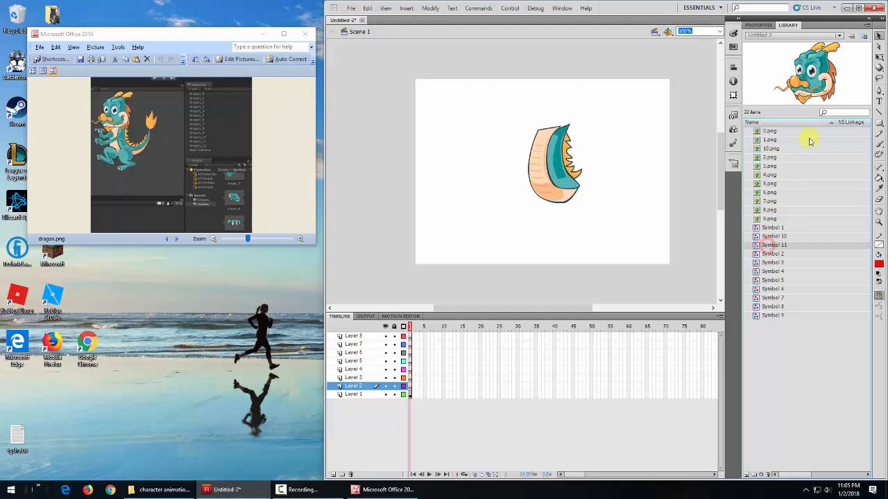
pyautogui.moveTo(821, 68); pyautogui.dragTo(570, 111)
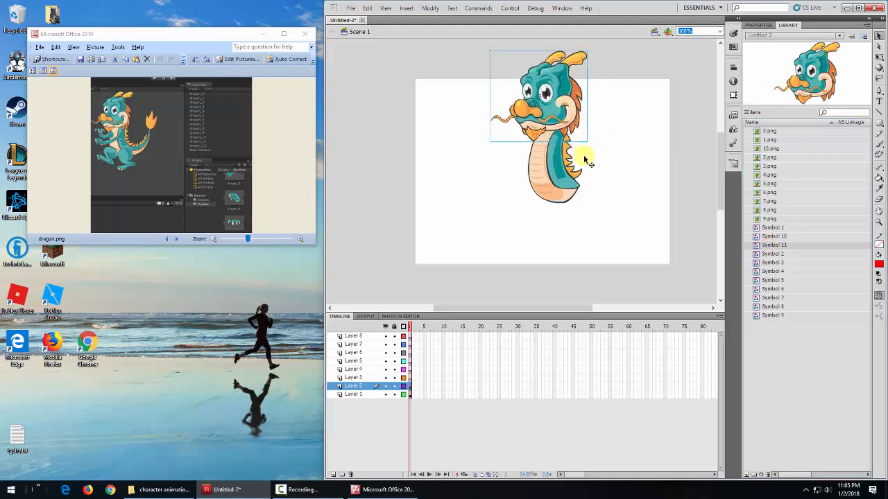
pyautogui.moveTo(558, 168); pyautogui.dragTo(555, 185)
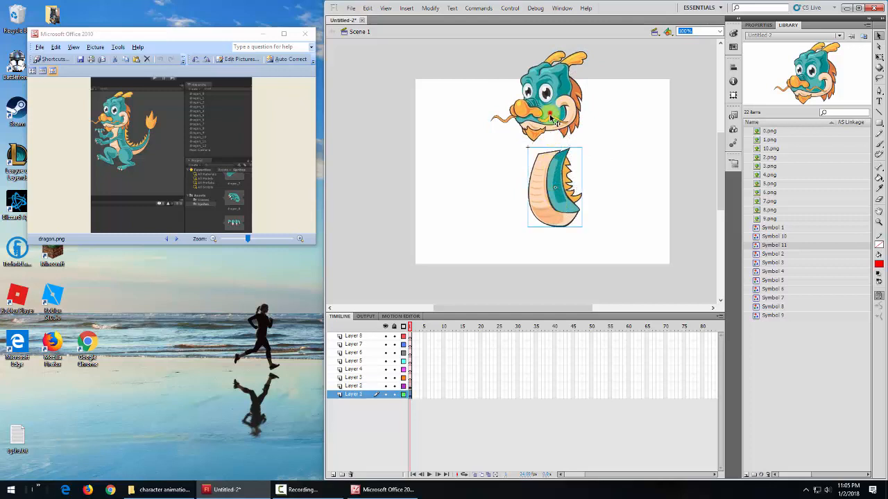
pyautogui.moveTo(551, 119); pyautogui.dragTo(552, 143)
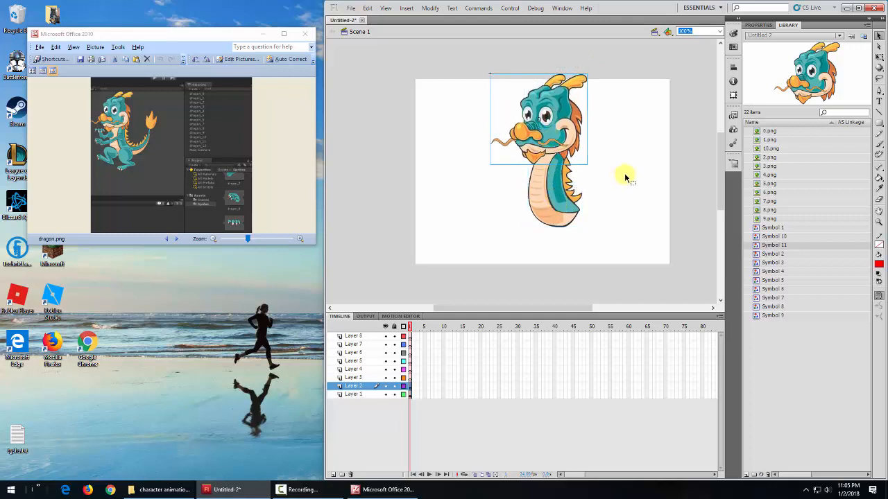
pyautogui.click(768, 254)
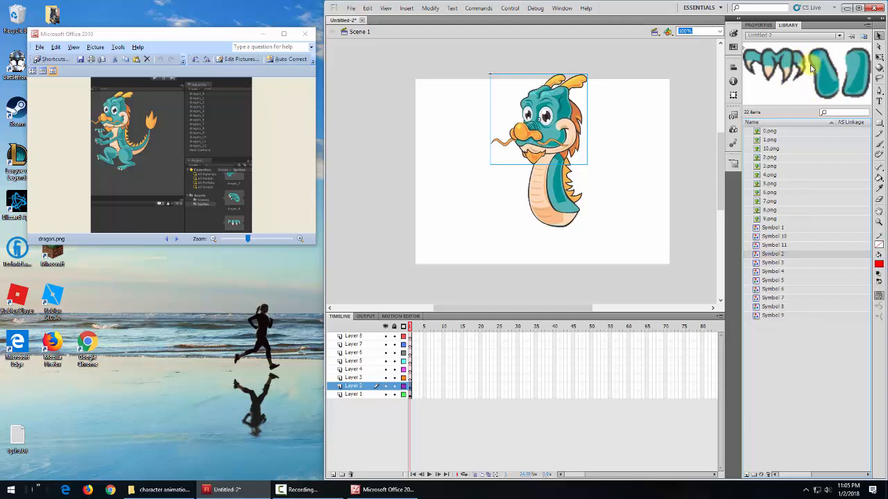
pyautogui.click(776, 263)
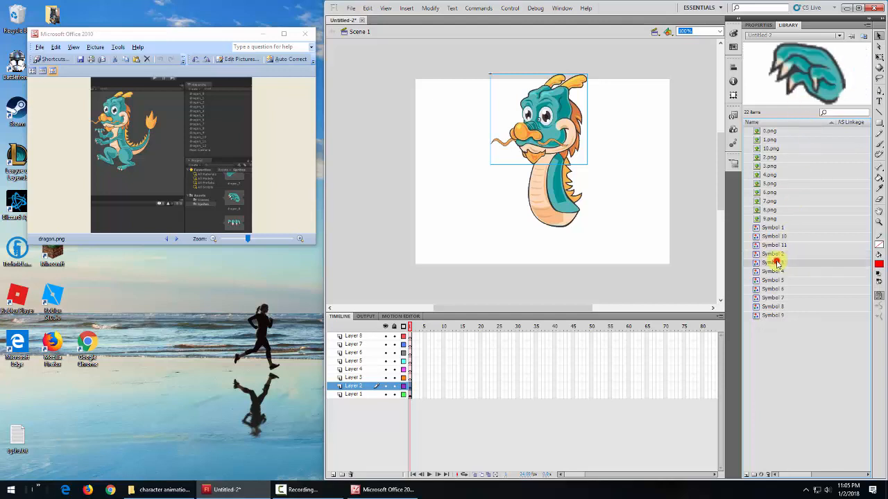
pyautogui.click(824, 84)
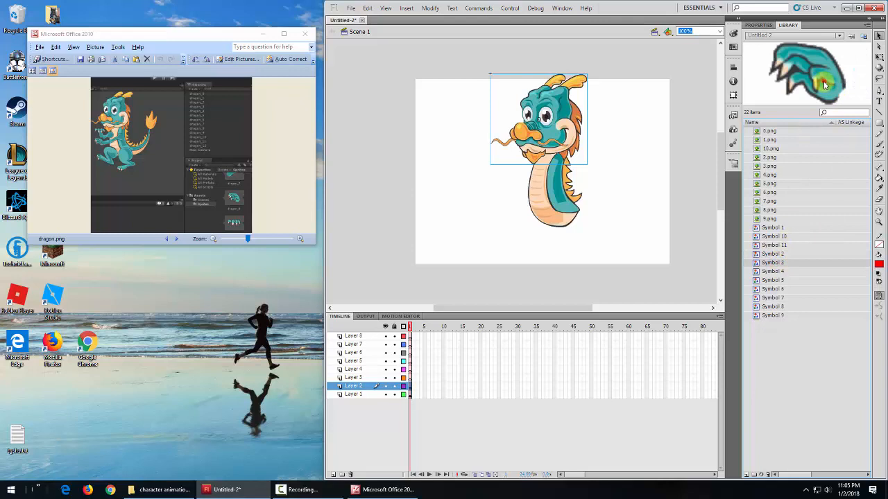
pyautogui.moveTo(825, 83); pyautogui.dragTo(452, 193)
pyautogui.click(773, 272)
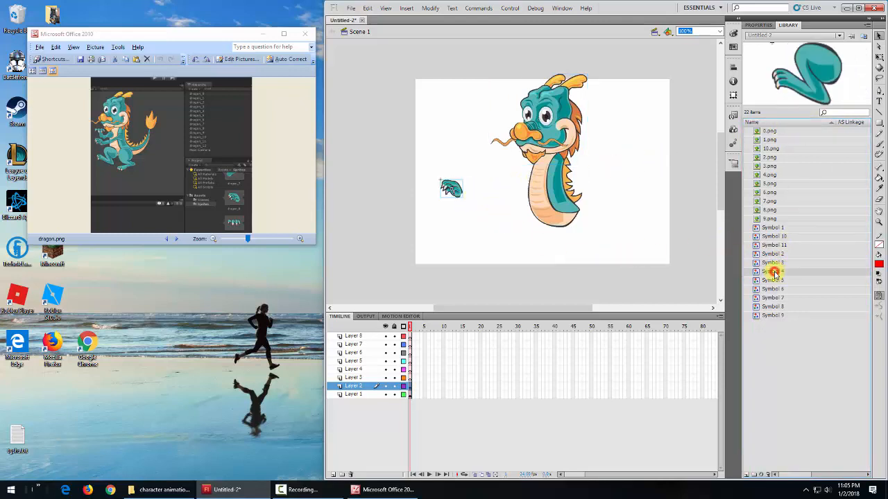
pyautogui.moveTo(815, 64); pyautogui.dragTo(529, 234)
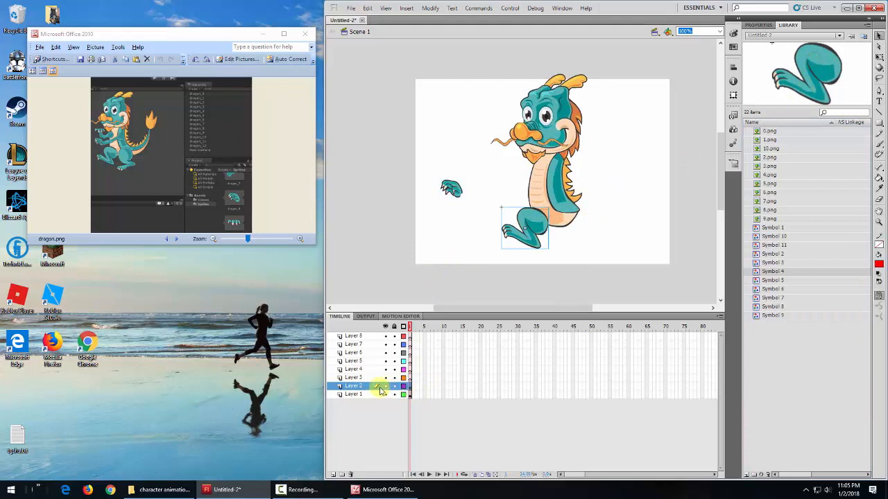
pyautogui.hotkey('ctrl', 'z')
pyautogui.hotkey('ctrl', 'z')
pyautogui.hotkey('ctrl', 'z')
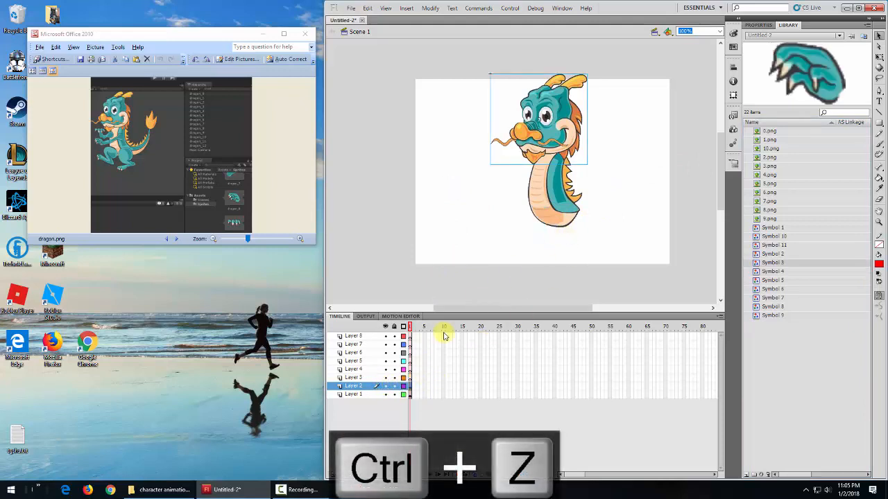
# Place the claw (Symbol 3) on Layer 3 in front of the body and the bent leg (Symbol 4) on Layer 4 at the body's base.
pyautogui.click(354, 378)
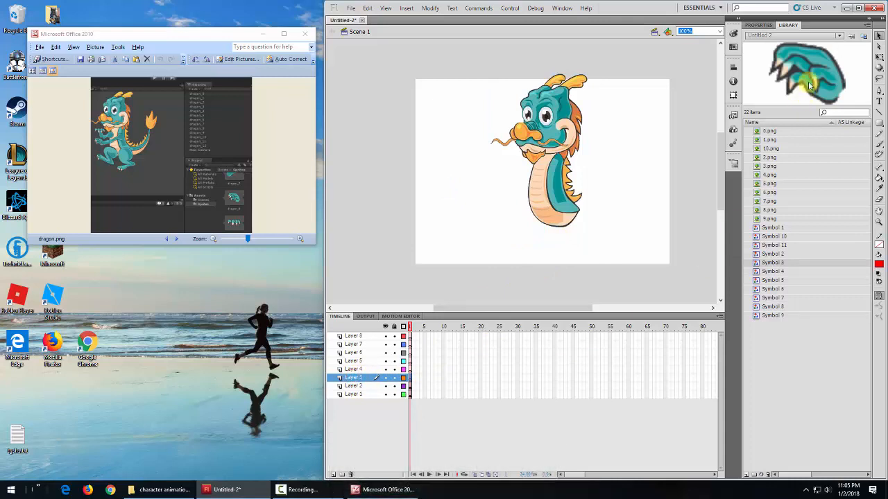
pyautogui.hotkey('ctrl', 'v')
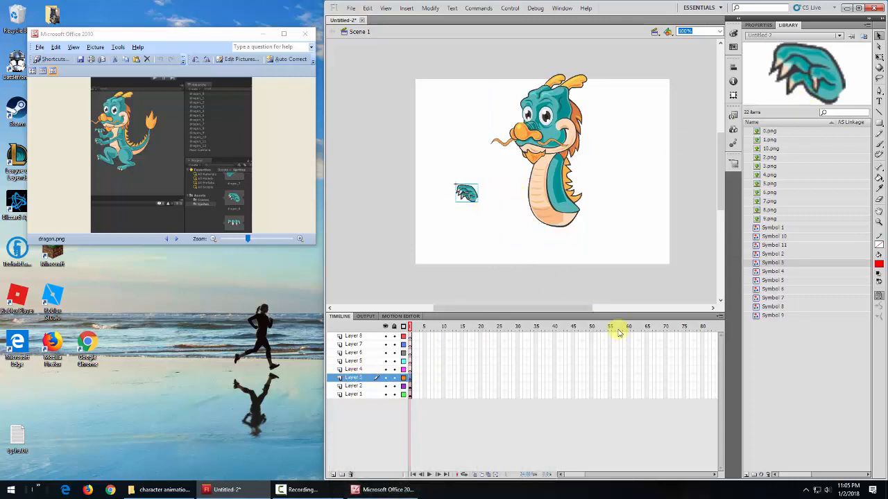
pyautogui.click(354, 371)
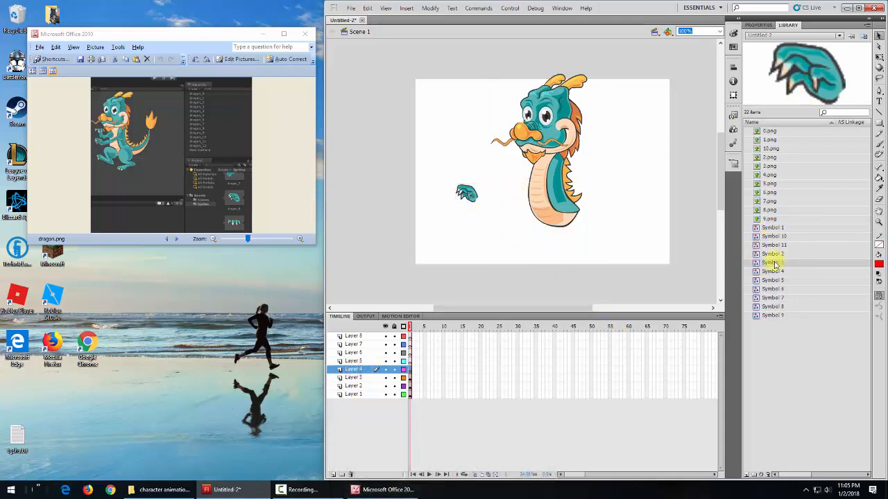
pyautogui.click(771, 272)
pyautogui.click(774, 263)
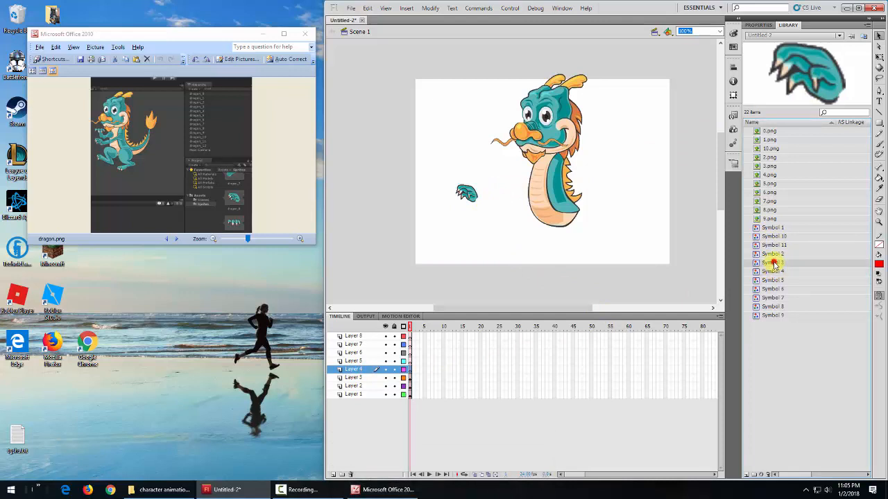
pyautogui.click(774, 271)
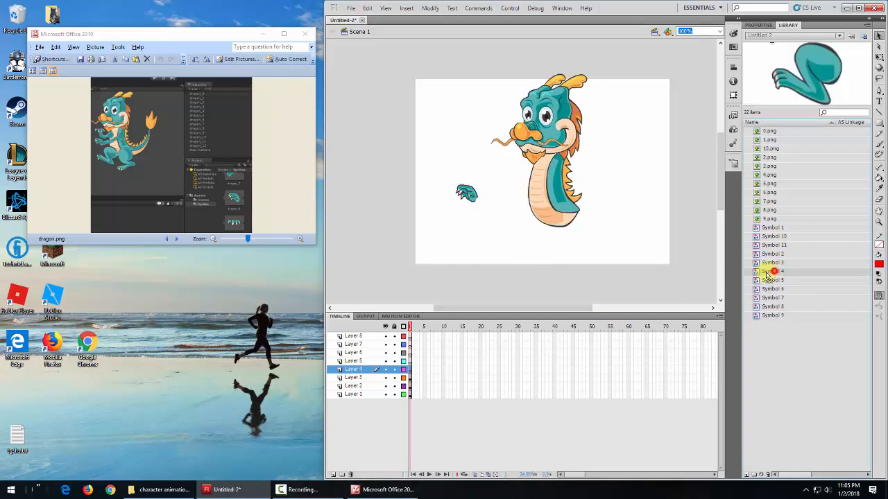
pyautogui.moveTo(767, 274); pyautogui.dragTo(525, 221)
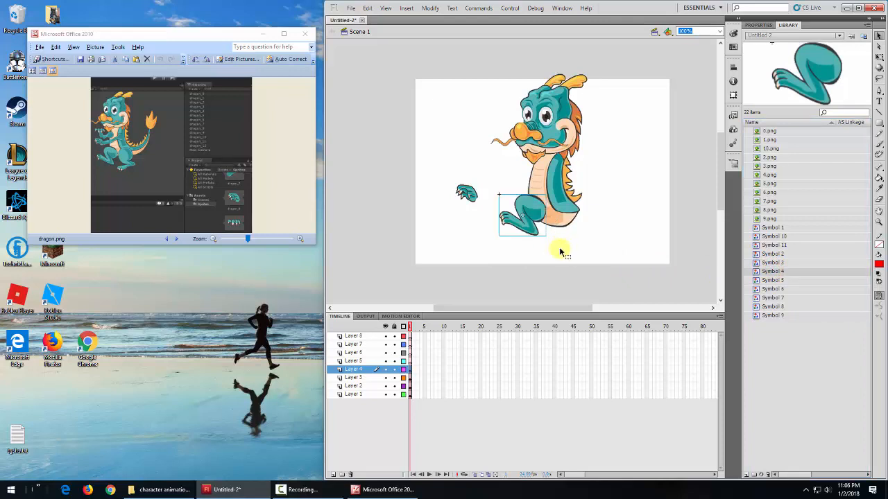
# Place the arm piece (Symbol 5) above the claw and the second leg (Symbol 6) at the body's base, both on Layer 5.
pyautogui.click(343, 362)
pyautogui.click(776, 281)
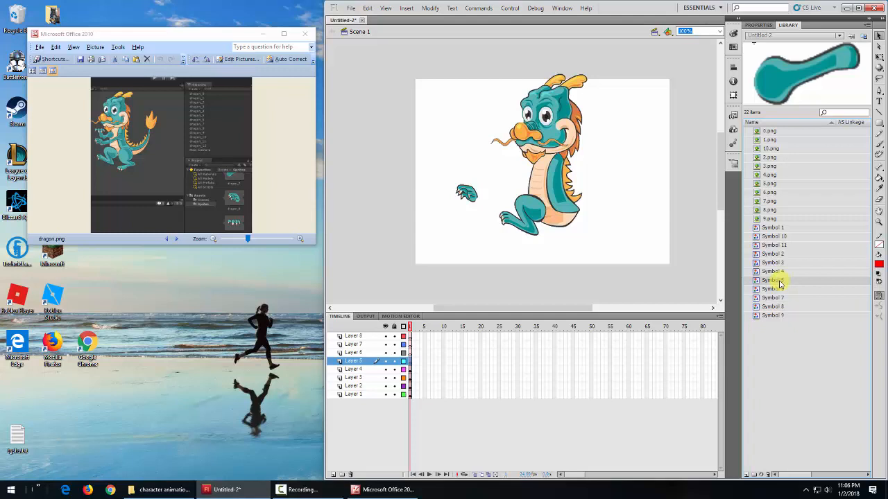
pyautogui.moveTo(775, 281); pyautogui.dragTo(487, 158)
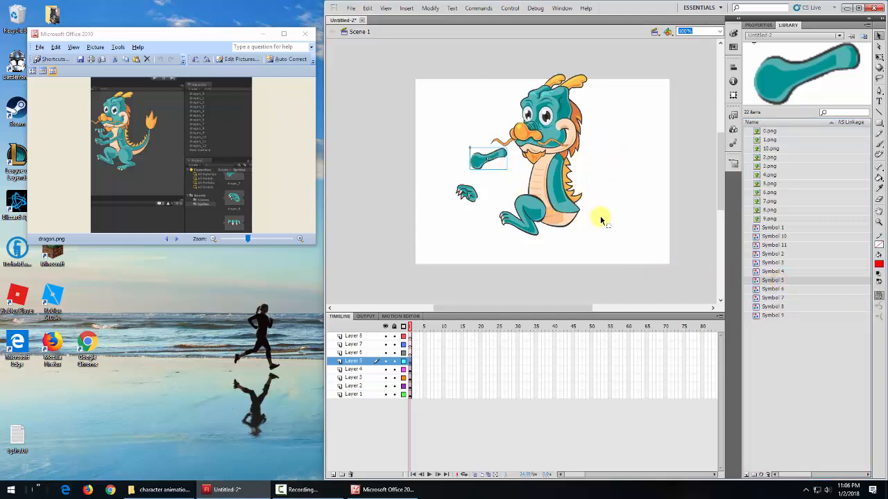
pyautogui.click(772, 289)
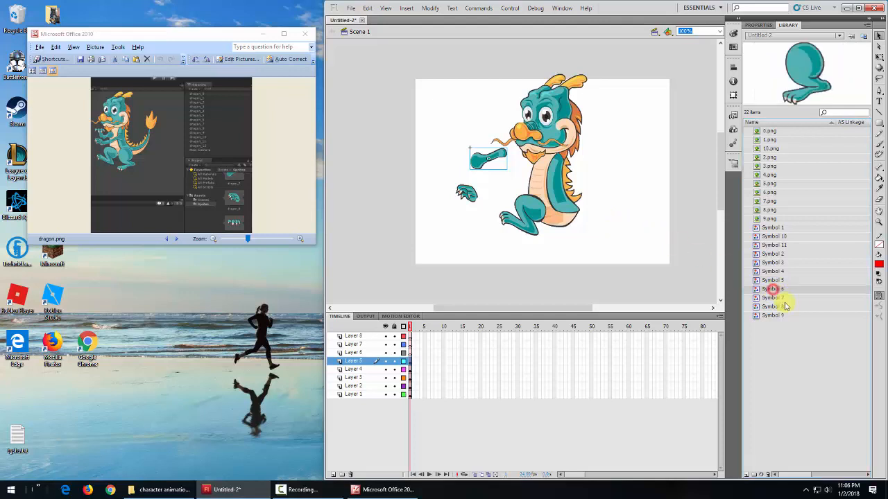
pyautogui.moveTo(773, 289); pyautogui.dragTo(566, 235)
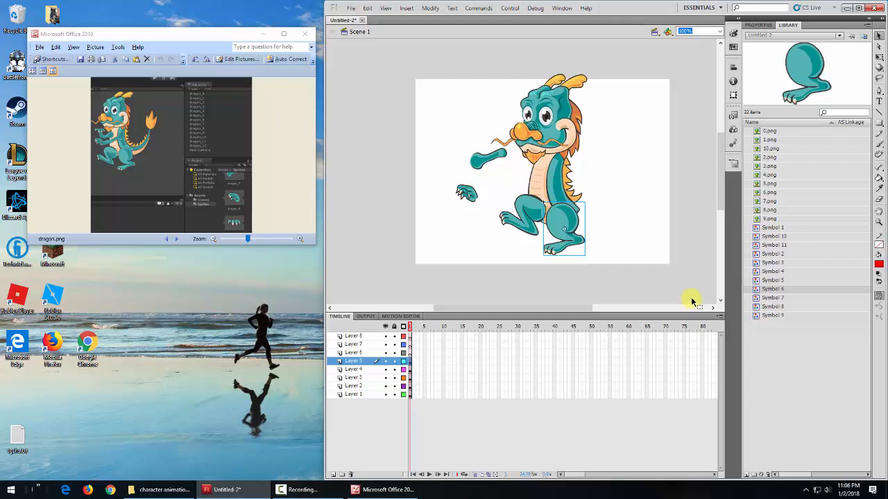
pyautogui.click(769, 298)
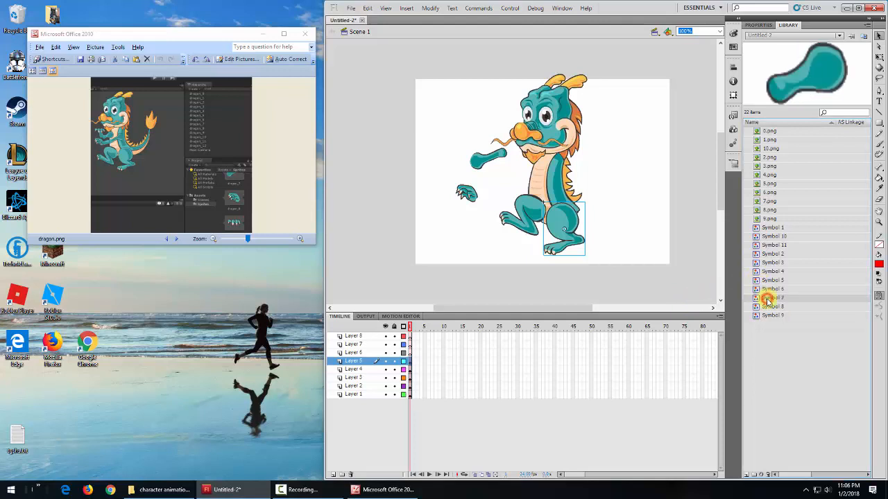
pyautogui.click(767, 288)
pyautogui.click(769, 299)
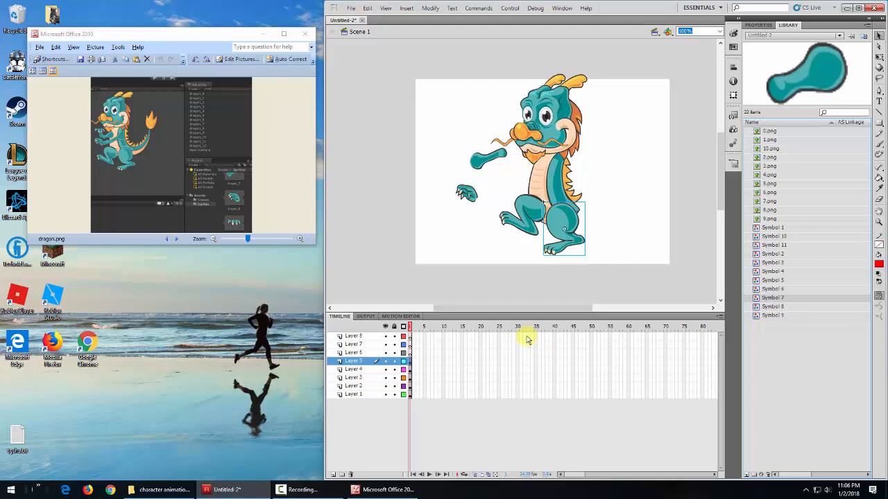
# Move the second leg from Layer 5 to Layer 6 and reposition it at the body's base.
pyautogui.click(530, 219)
pyautogui.click(556, 222)
pyautogui.click(475, 161)
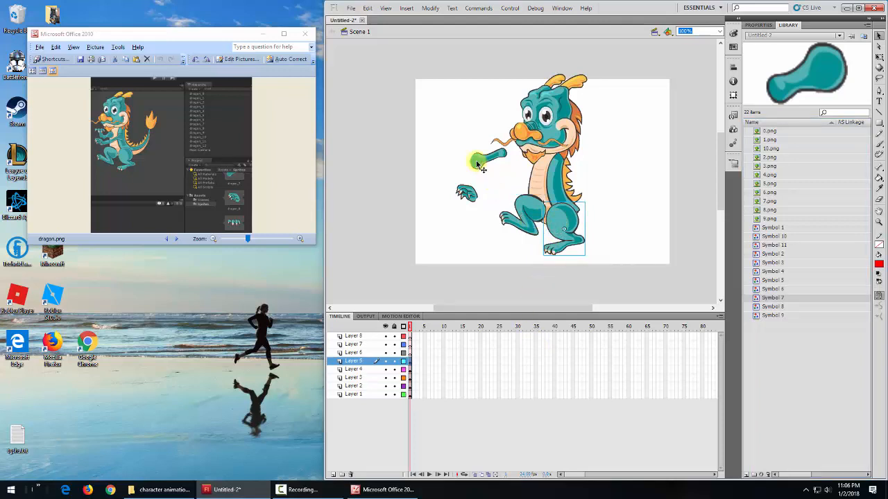
pyautogui.click(559, 212)
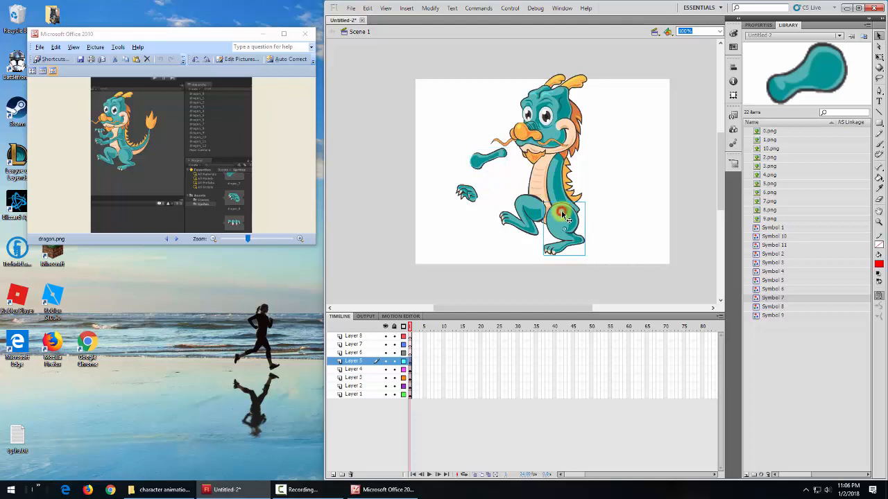
pyautogui.click(488, 162)
pyautogui.click(569, 232)
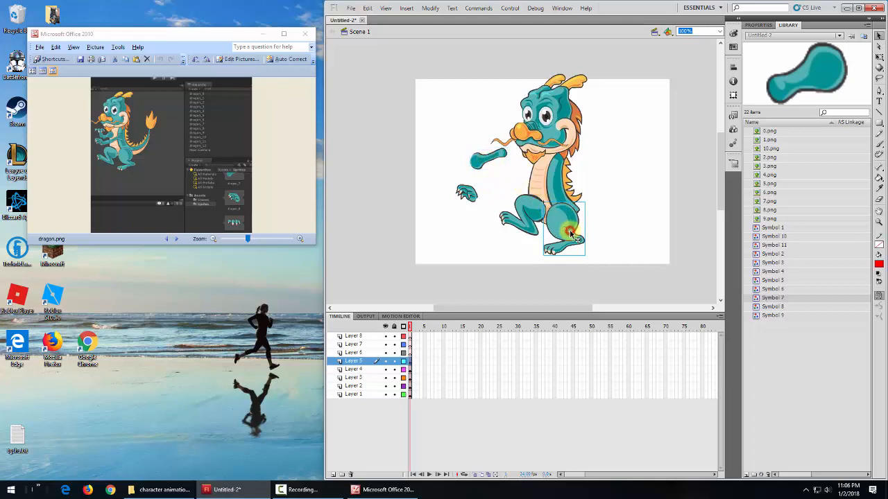
pyautogui.hotkey('ctrl', 'x')
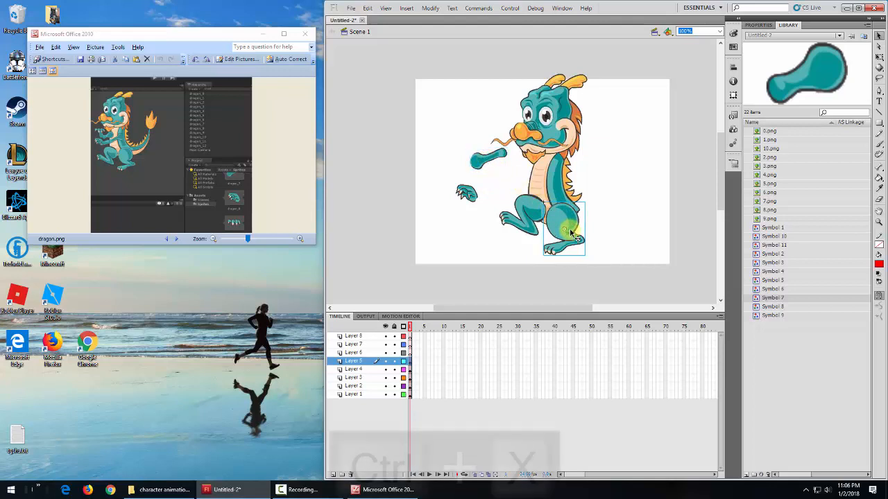
pyautogui.click(371, 353)
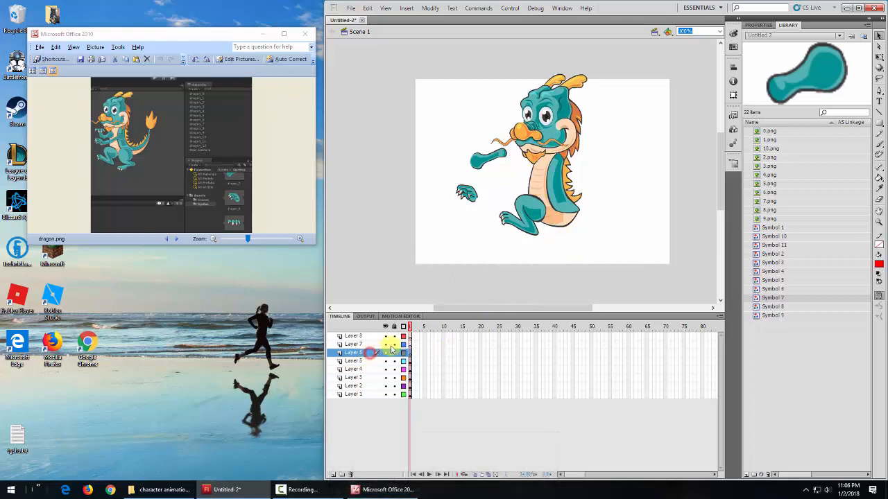
pyautogui.hotkey('ctrl', 'v')
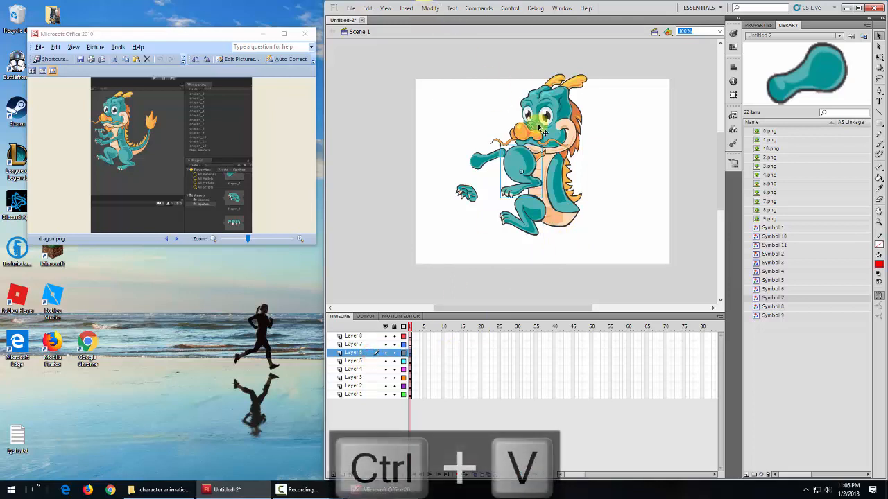
pyautogui.moveTo(521, 175); pyautogui.dragTo(568, 236)
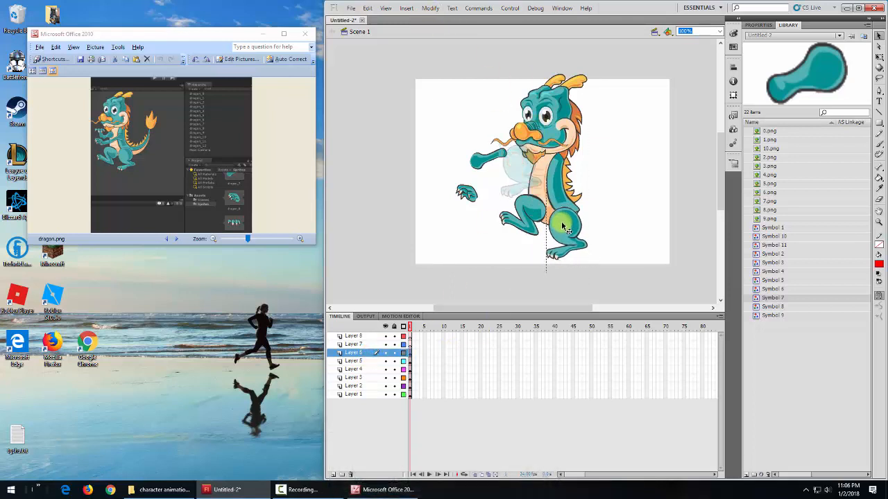
pyautogui.click(491, 155)
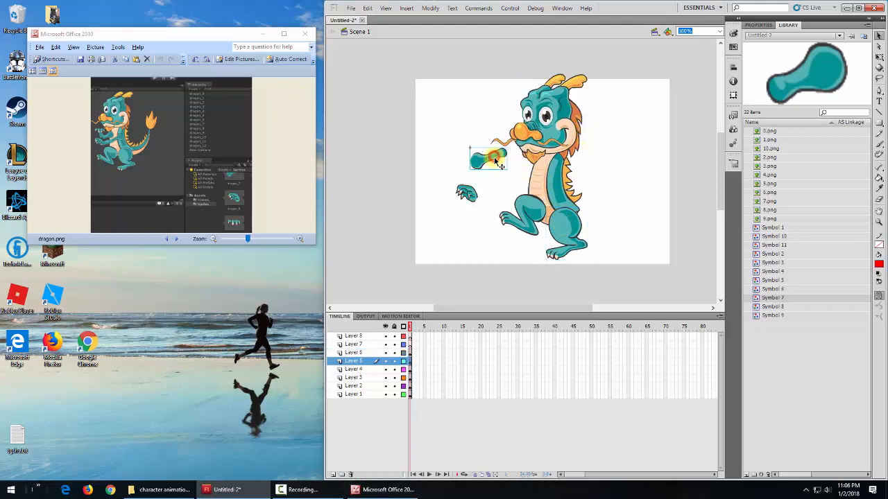
pyautogui.click(468, 193)
pyautogui.click(525, 208)
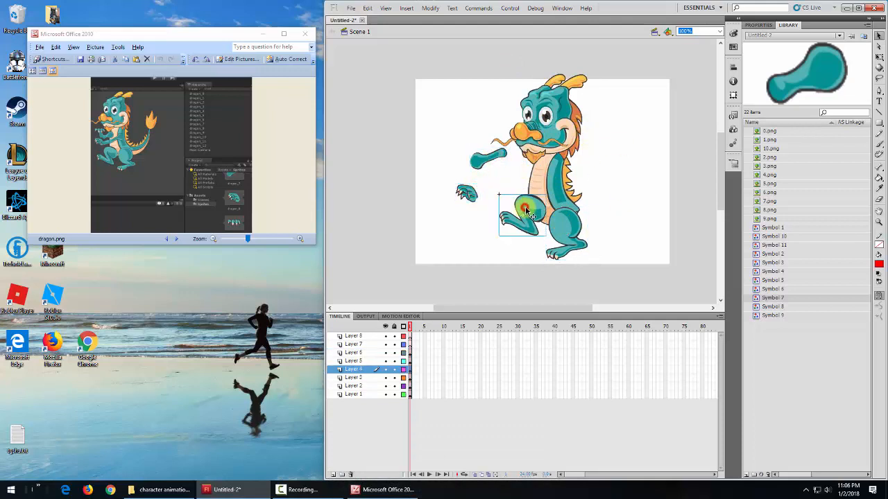
pyautogui.click(563, 221)
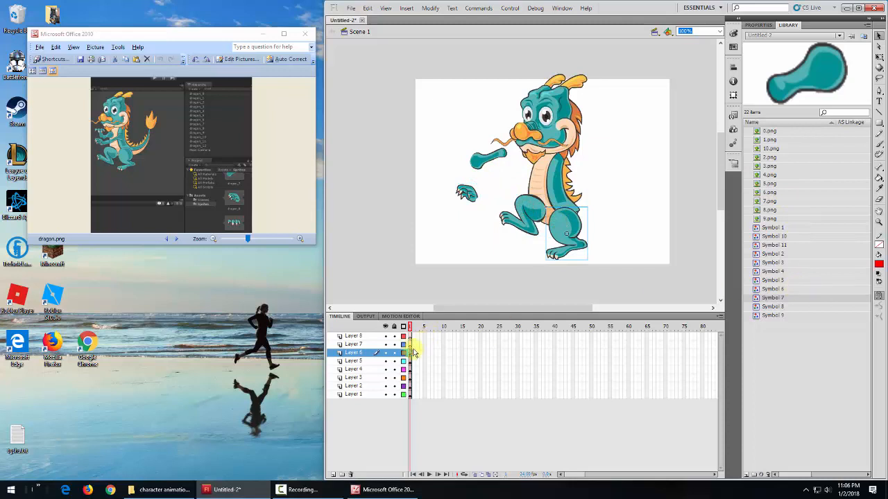
# Place the remaining arm piece (Symbol 7) on Layer 7 above the other arm piece and the flame (Symbol 8) on Layer 8 behind the dragon.
pyautogui.click(353, 344)
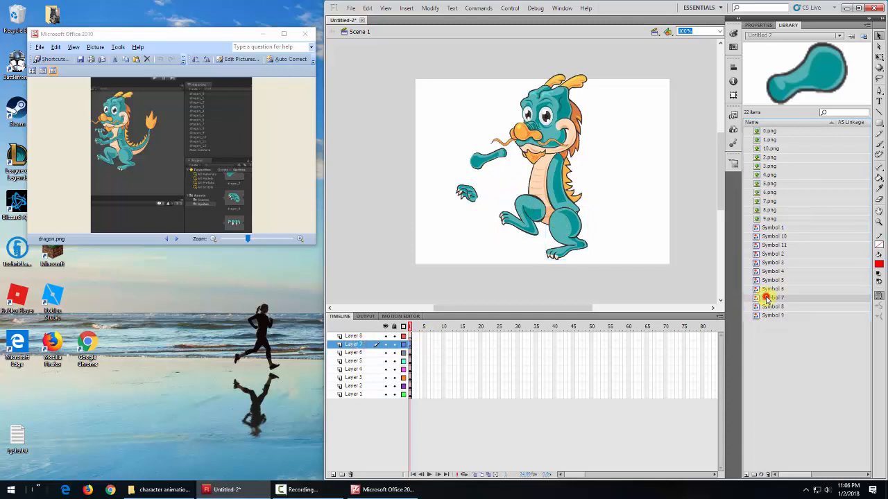
pyautogui.moveTo(759, 297); pyautogui.dragTo(468, 127)
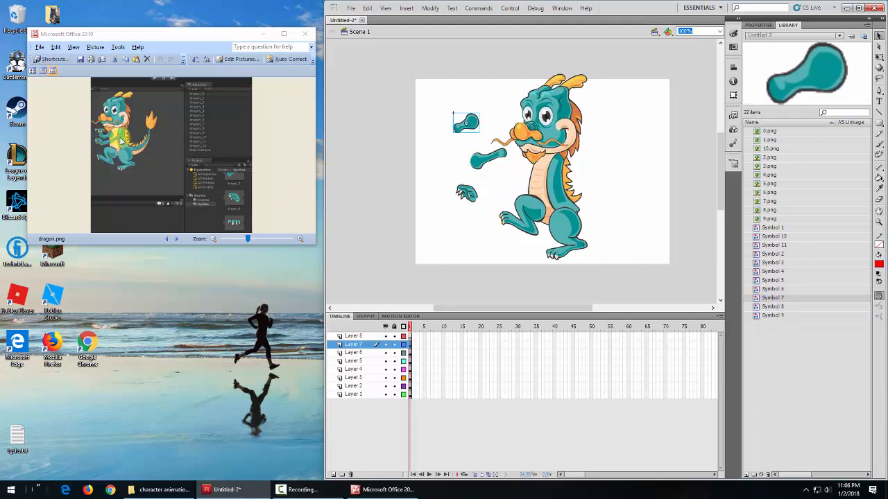
pyautogui.click(773, 307)
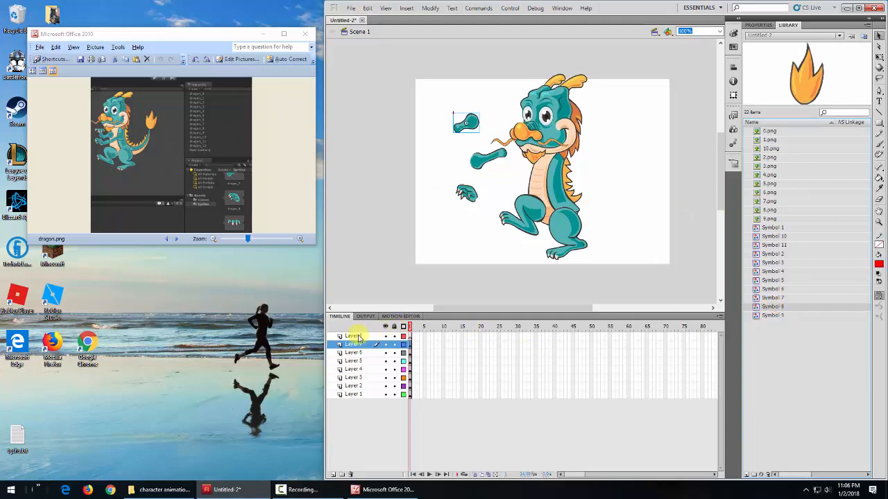
pyautogui.click(356, 337)
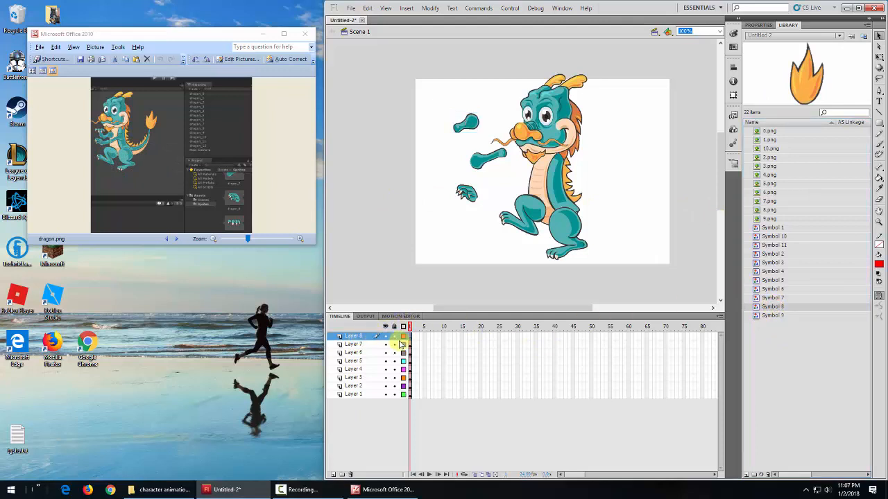
pyautogui.moveTo(768, 309); pyautogui.dragTo(639, 135)
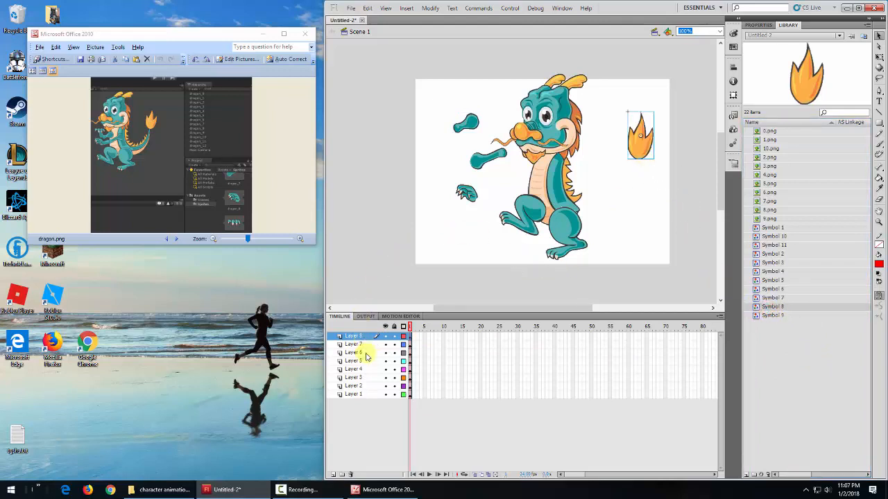
# Add Layer 9, attach the tail (Symbol 9) to the dragon's lower back, and move the flame onto the tail's tip.
pyautogui.click(333, 475)
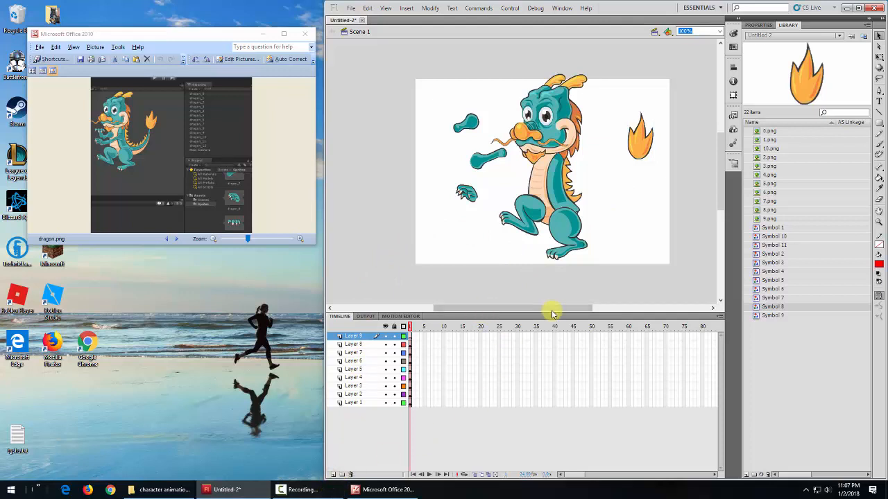
pyautogui.click(775, 318)
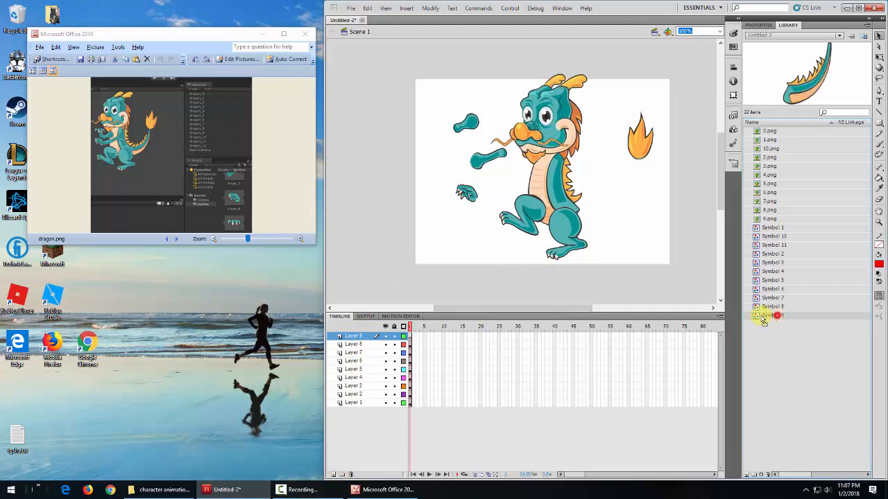
pyautogui.moveTo(776, 318); pyautogui.dragTo(599, 198)
pyautogui.moveTo(639, 138); pyautogui.dragTo(622, 143)
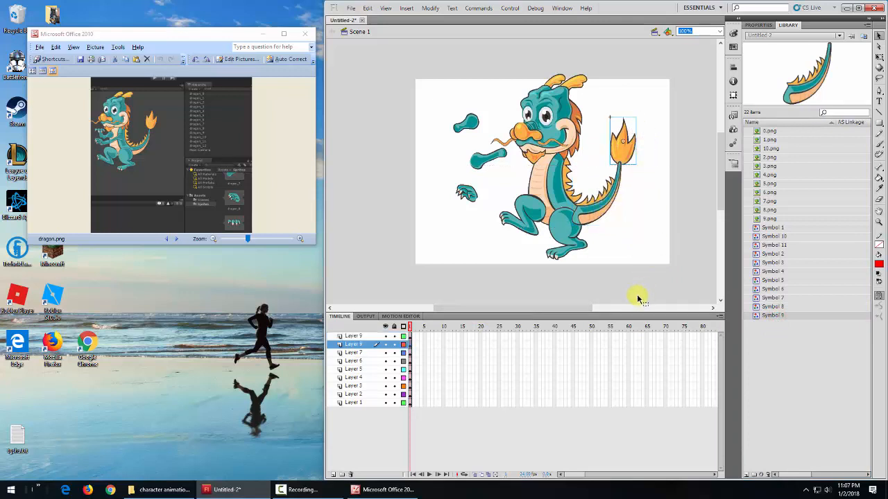
# Gather the two loose arm pieces and the claw in front of the dragon's head, near the stage's upper corner.
pyautogui.moveTo(469, 132); pyautogui.dragTo(452, 104)
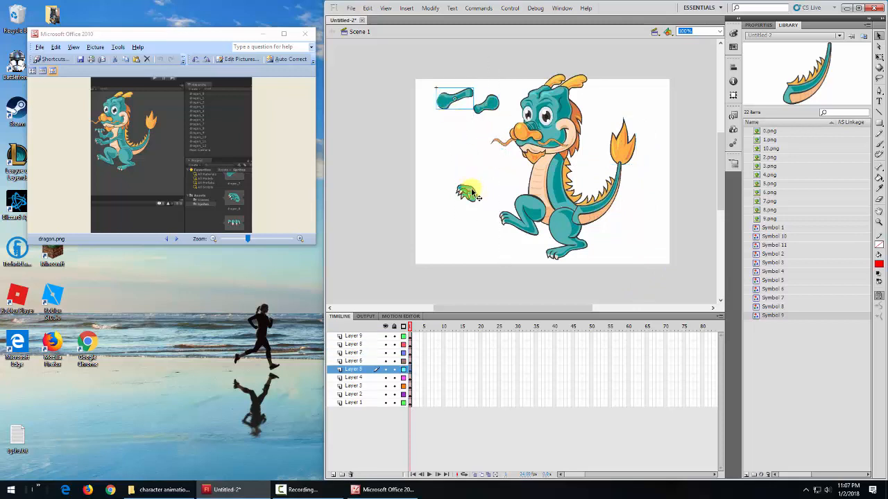
pyautogui.moveTo(469, 193); pyautogui.dragTo(455, 123)
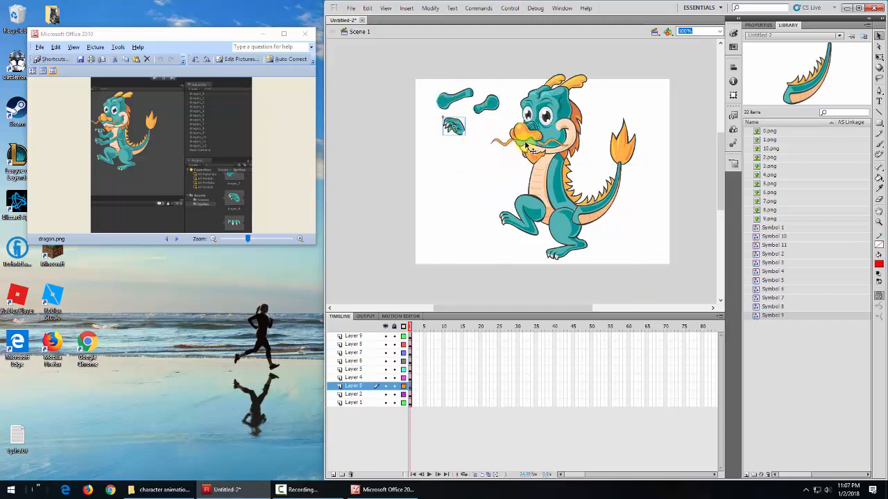
# Preview Symbol 1 and the imported bitmaps in the library, from 0.png through 9.png, to look for parts not yet placed.
pyautogui.click(770, 131)
pyautogui.click(770, 140)
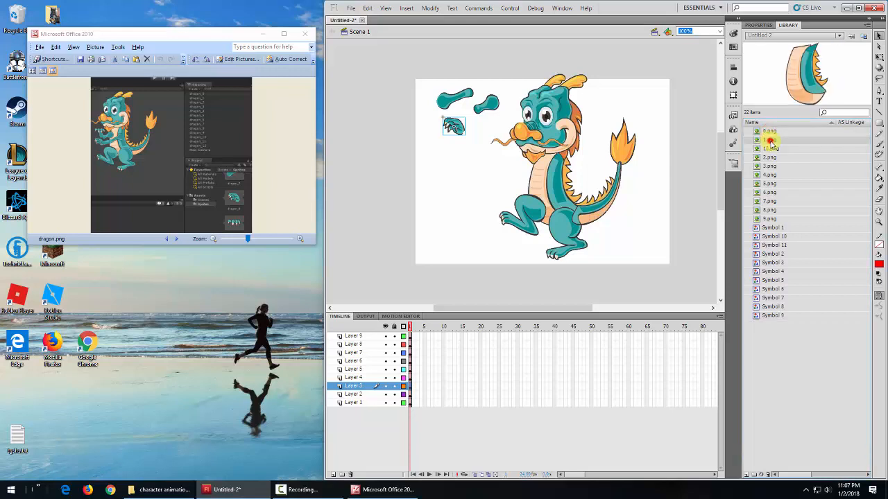
pyautogui.click(775, 228)
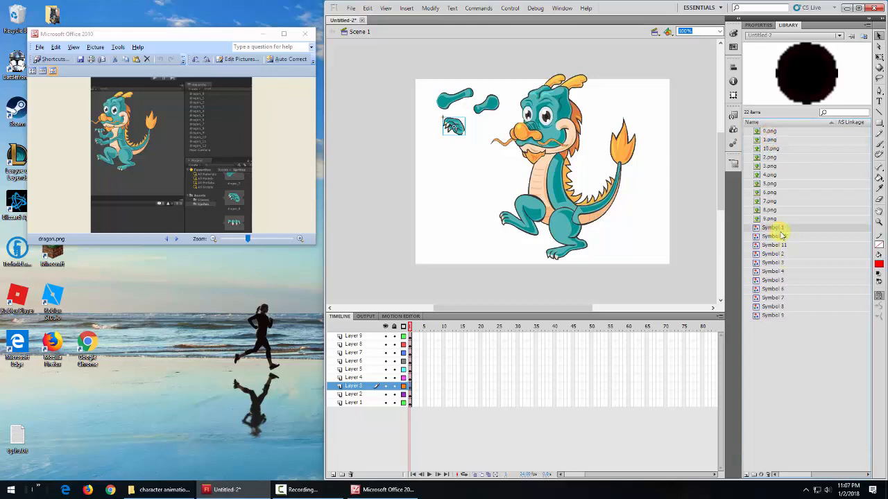
pyautogui.click(770, 143)
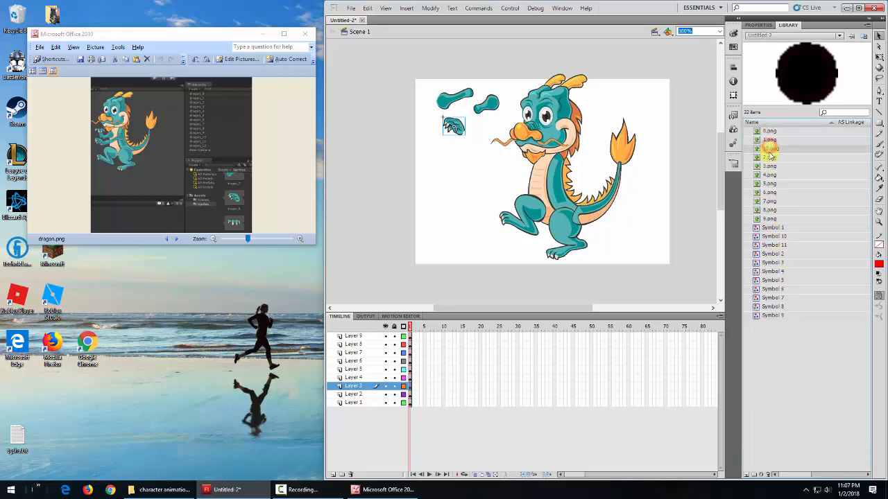
pyautogui.click(770, 141)
pyautogui.click(770, 149)
pyautogui.click(770, 166)
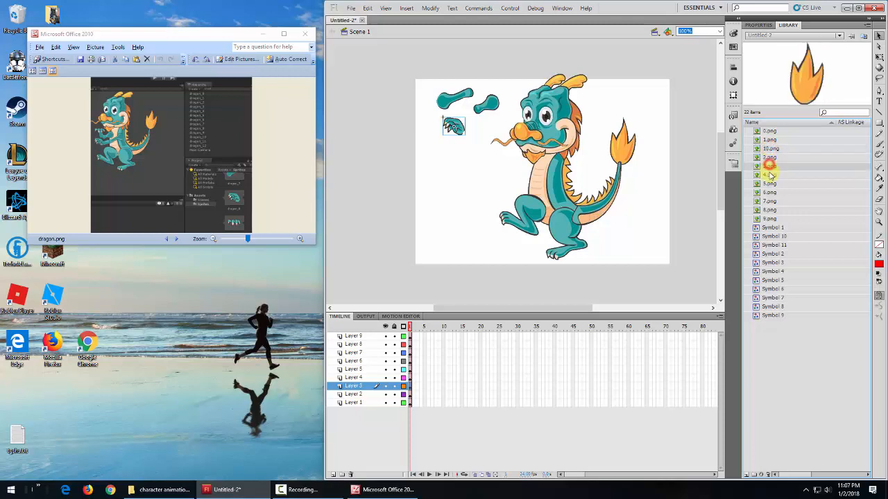
pyautogui.click(770, 175)
pyautogui.click(770, 184)
pyautogui.click(769, 192)
pyautogui.click(769, 201)
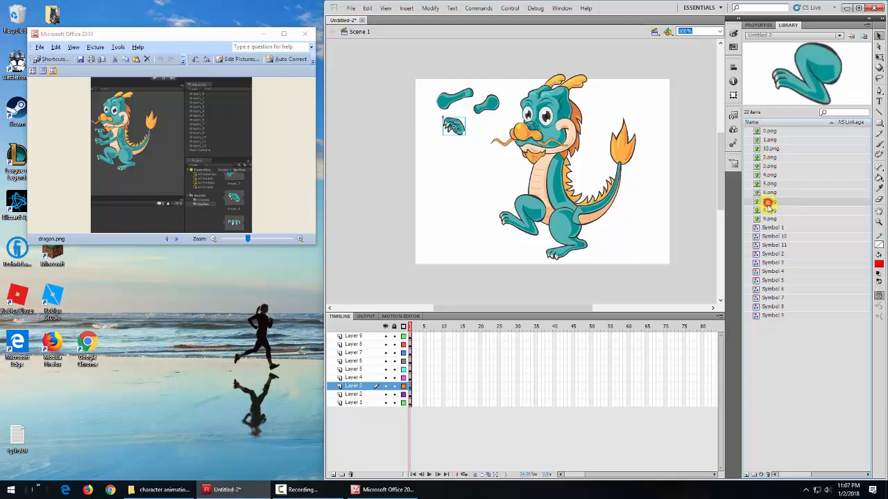
pyautogui.click(768, 210)
pyautogui.click(769, 219)
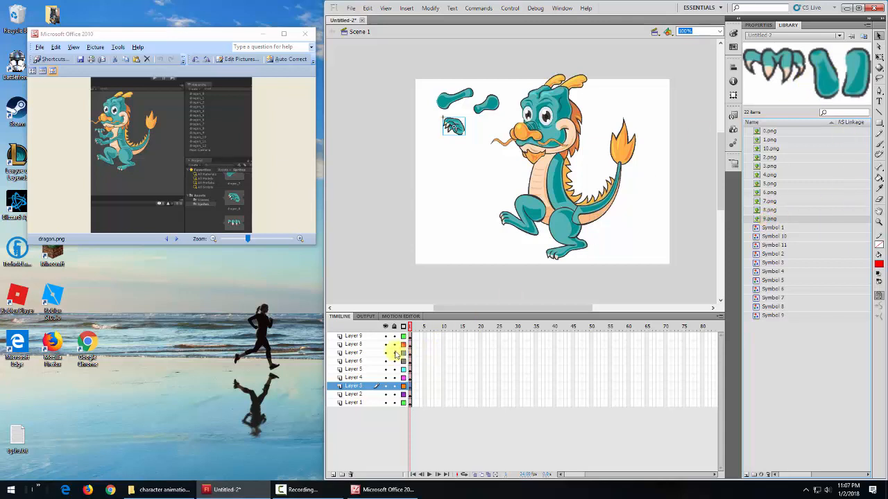
# Add Layer 10 above Layer 9 and place 9.png on it, below the claw at the stage's edge.
pyautogui.click(359, 336)
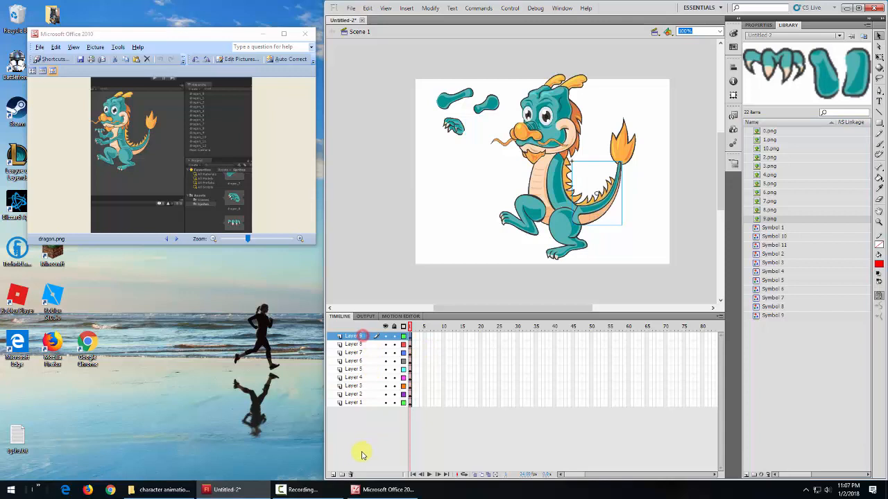
pyautogui.click(332, 476)
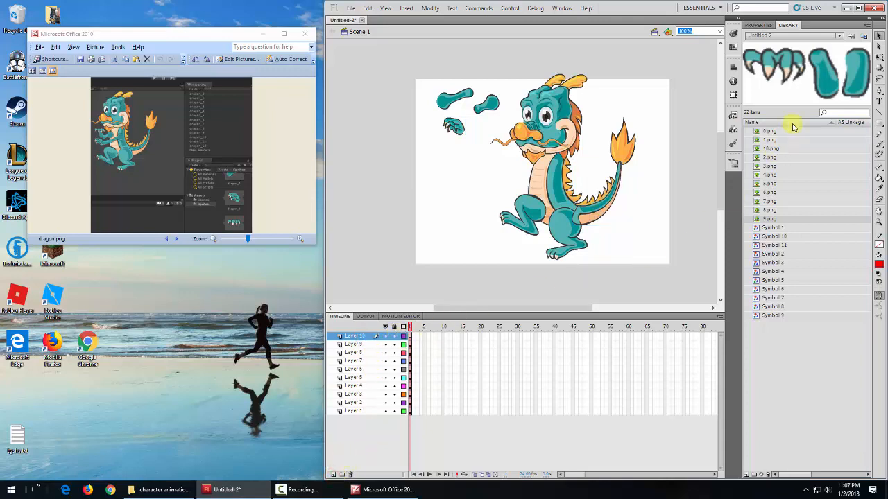
pyautogui.moveTo(831, 73); pyautogui.dragTo(430, 194)
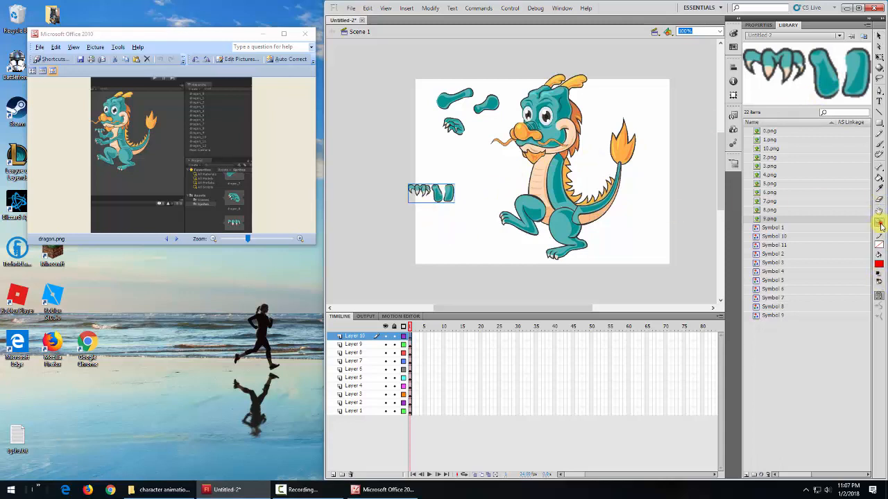
# Break apart the 9.png bitmap containing the claws and two finger pieces, and deselect it.
pyautogui.click(880, 223)
pyautogui.moveTo(376, 151); pyautogui.dragTo(471, 222)
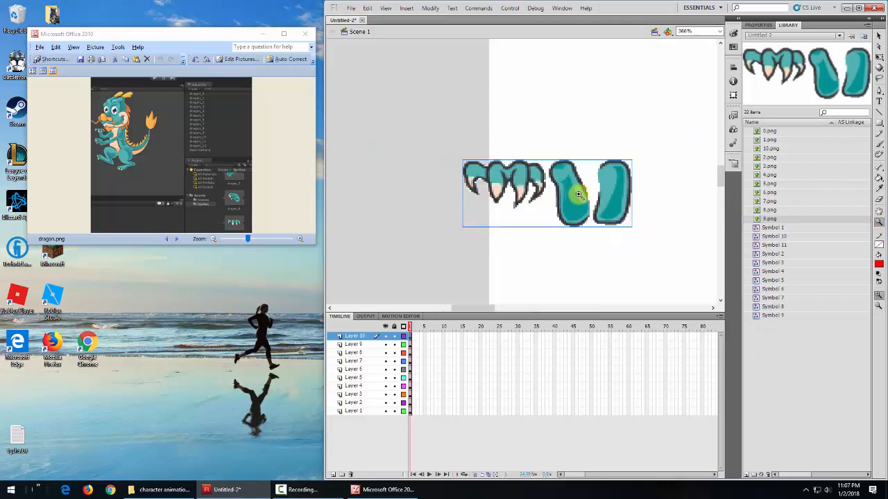
pyautogui.click(429, 8)
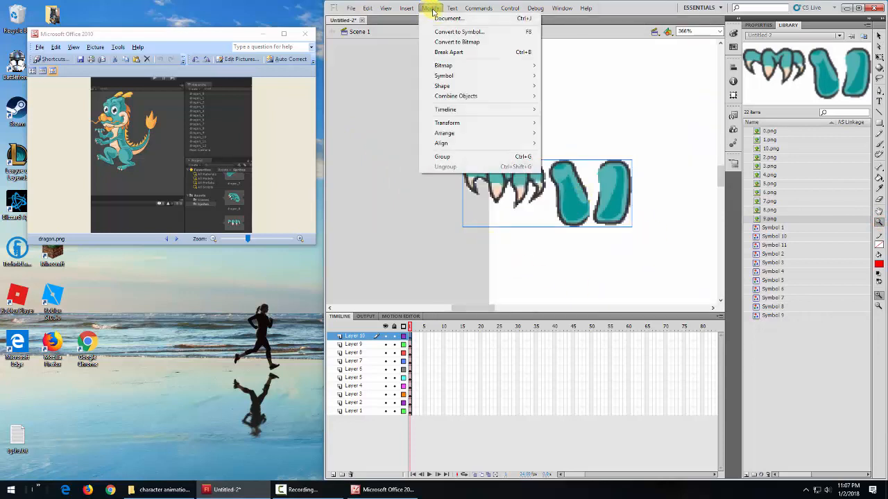
pyautogui.click(449, 52)
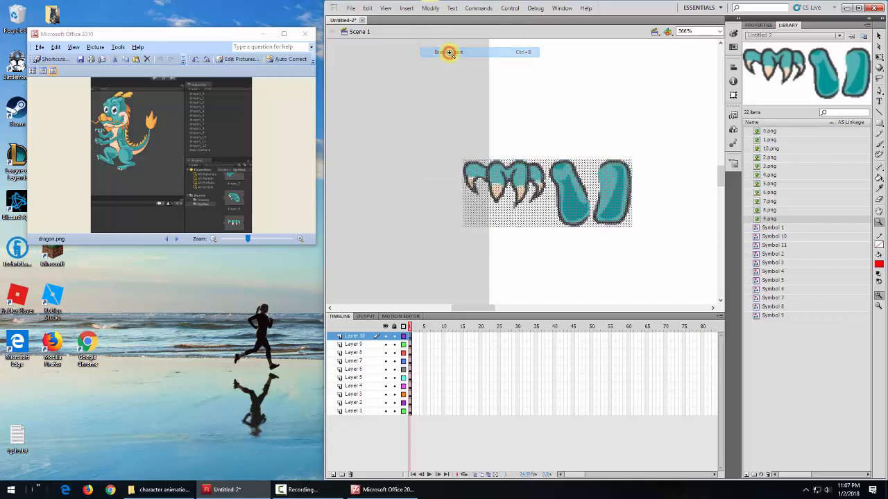
pyautogui.click(577, 220)
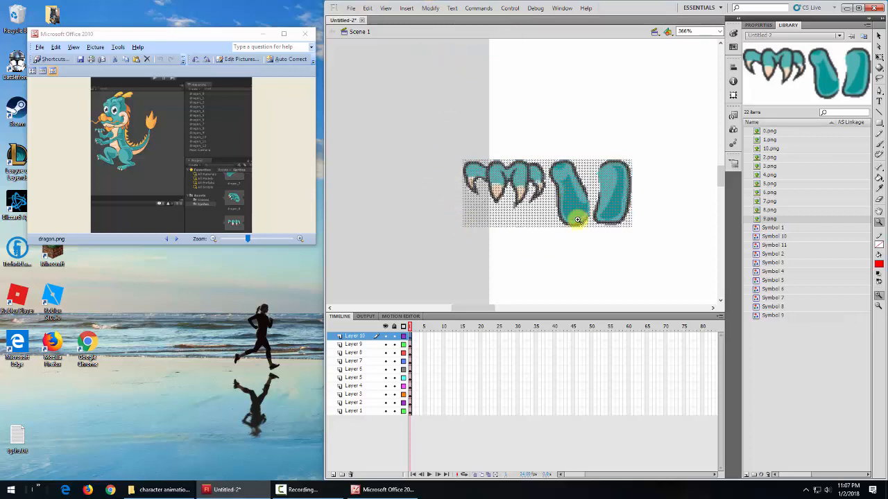
pyautogui.click(879, 36)
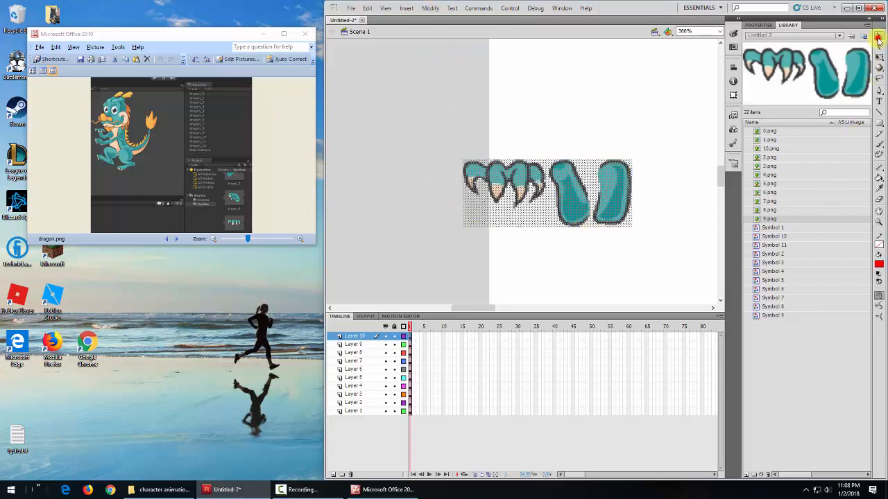
pyautogui.click(371, 164)
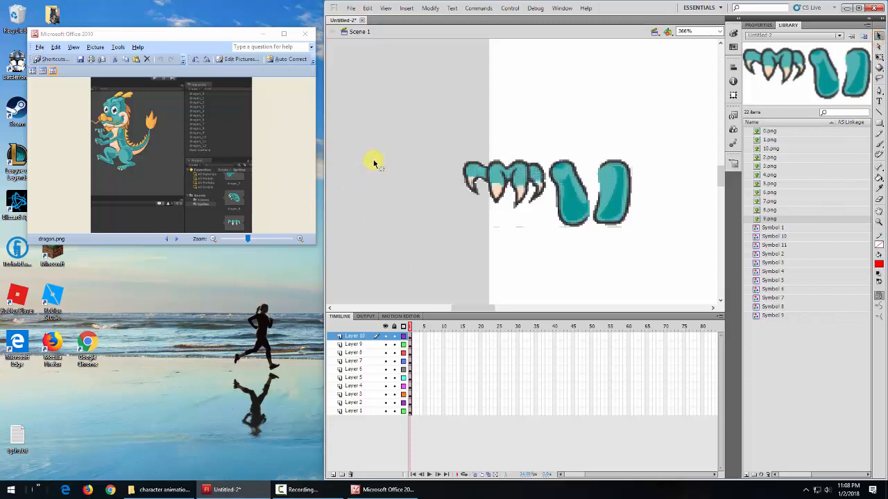
# Copy the row of claws into a new graphic symbol, pasting it in place, and return to Scene 1.
pyautogui.moveTo(441, 143); pyautogui.dragTo(549, 214)
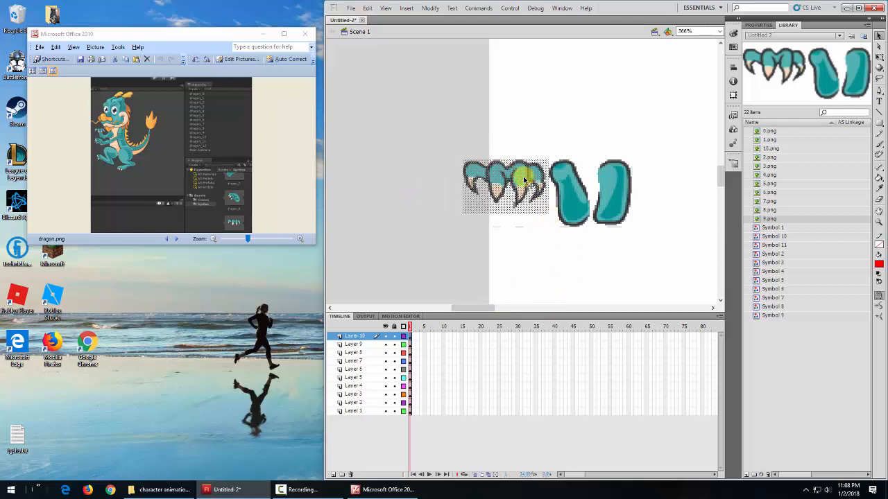
pyautogui.click(369, 8)
pyautogui.click(384, 52)
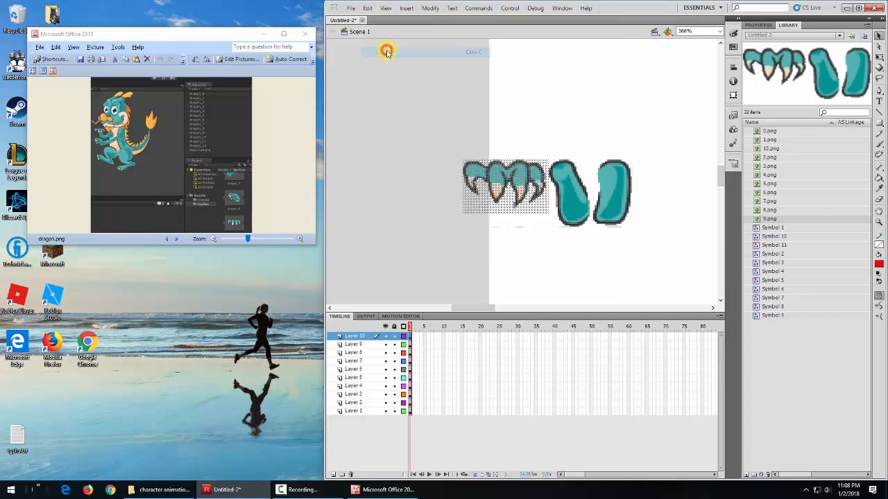
pyautogui.click(403, 8)
pyautogui.click(419, 20)
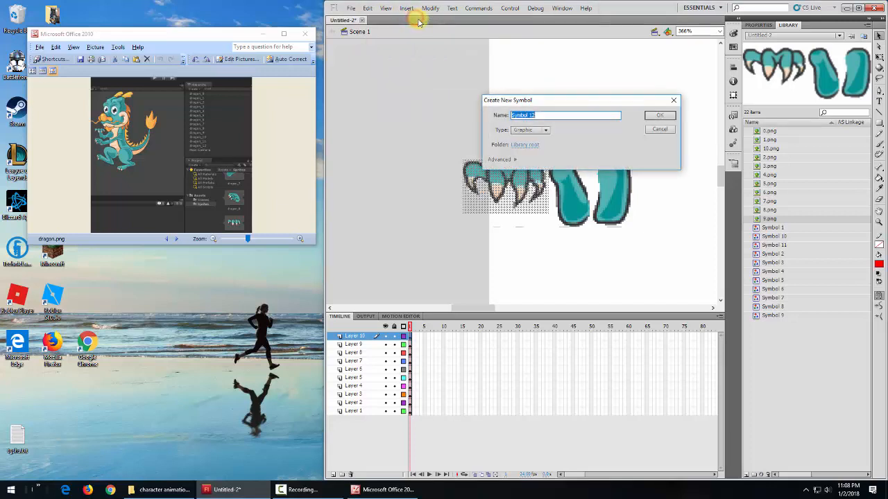
pyautogui.click(659, 116)
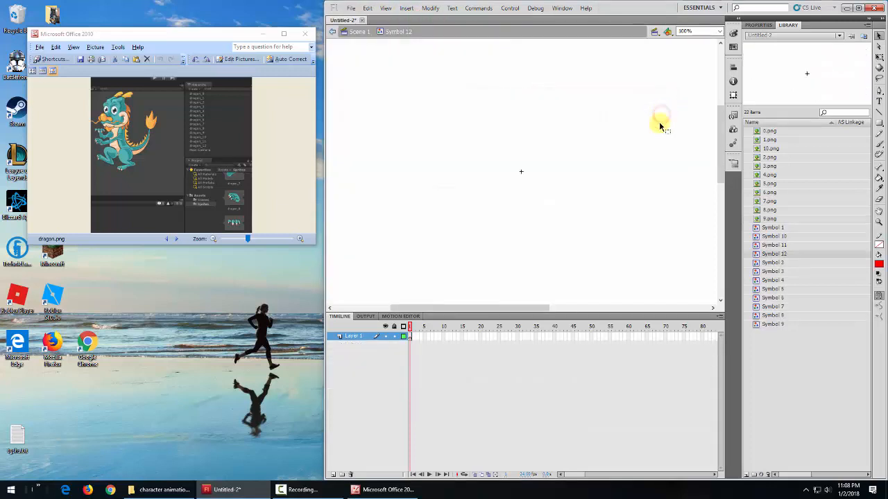
pyautogui.click(368, 9)
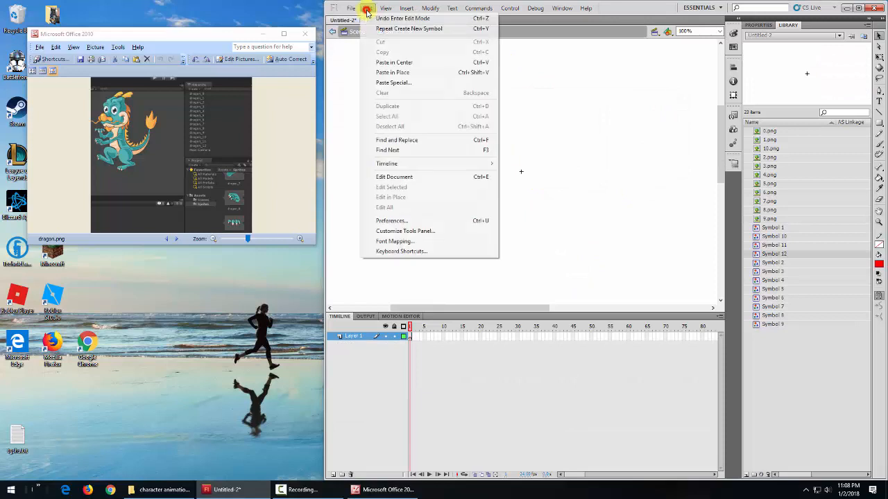
pyautogui.click(394, 72)
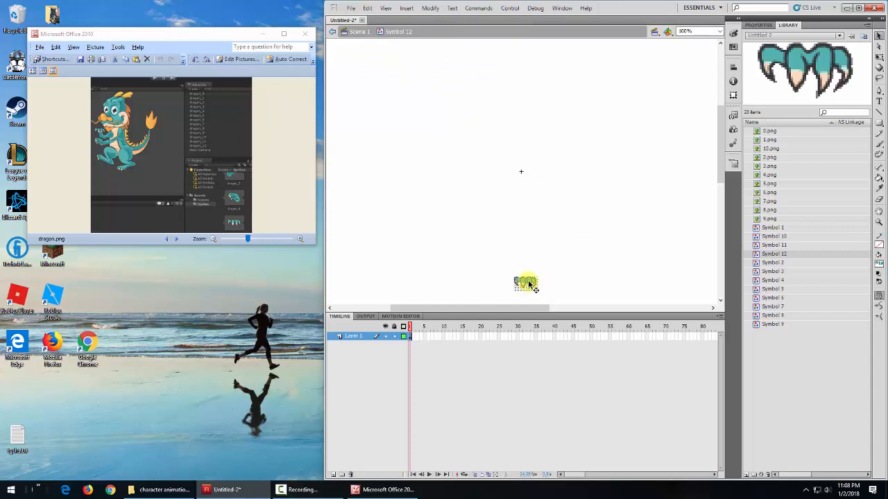
pyautogui.click(358, 32)
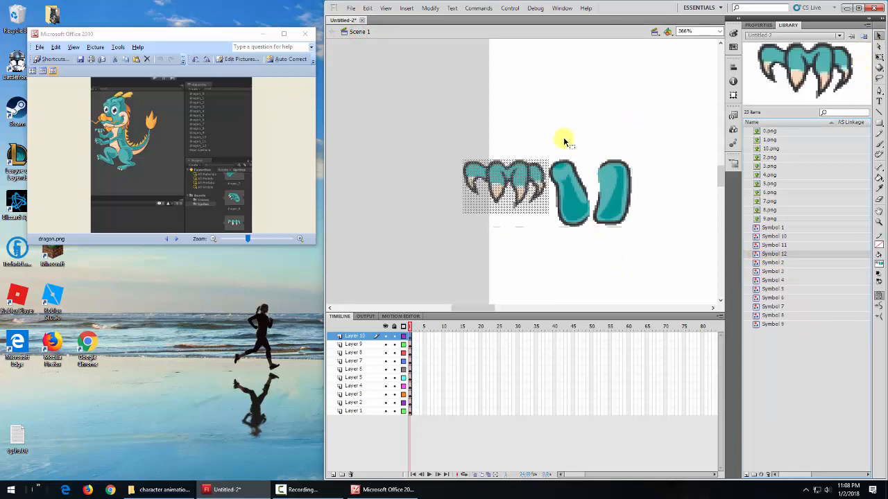
# Copy the middle teal finger piece into its own new graphic symbol, pasted in place, and preview both new symbols from Scene 1.
pyautogui.click(455, 97)
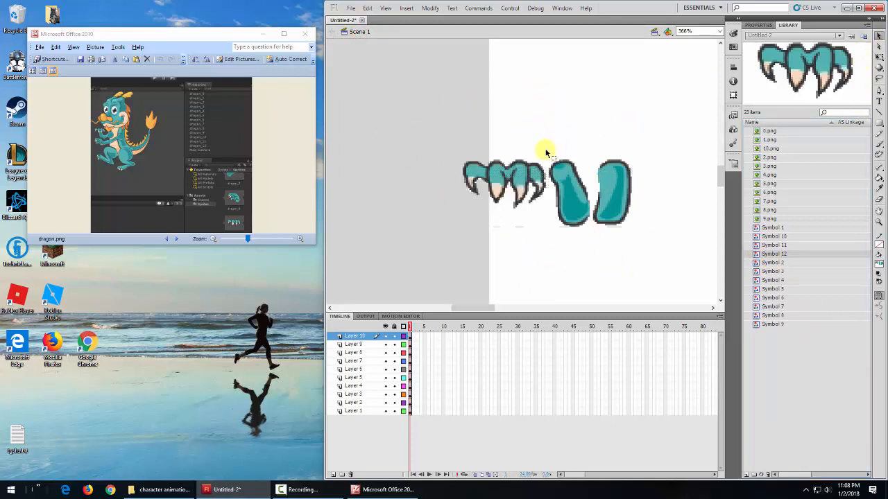
pyautogui.moveTo(545, 150)
pyautogui.mouseDown()
pyautogui.moveTo(546, 199)
pyautogui.moveTo(561, 231)
pyautogui.moveTo(592, 244)
pyautogui.mouseUp()
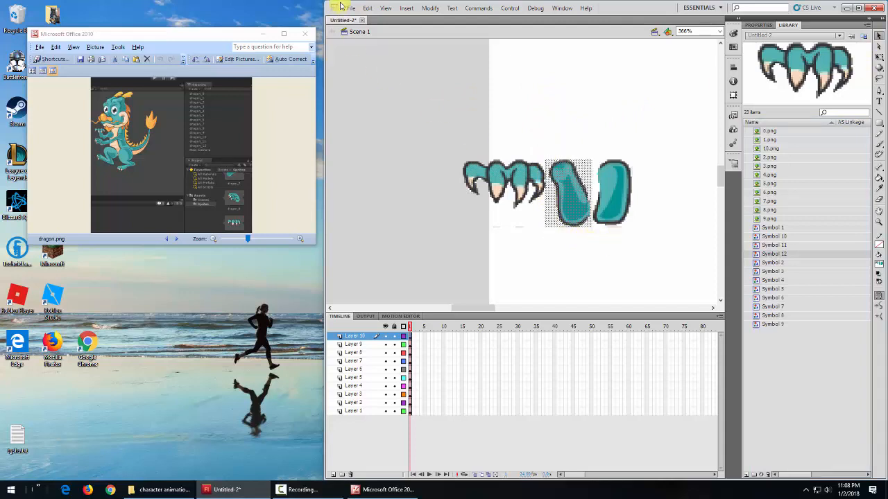
pyautogui.click(368, 8)
pyautogui.click(385, 52)
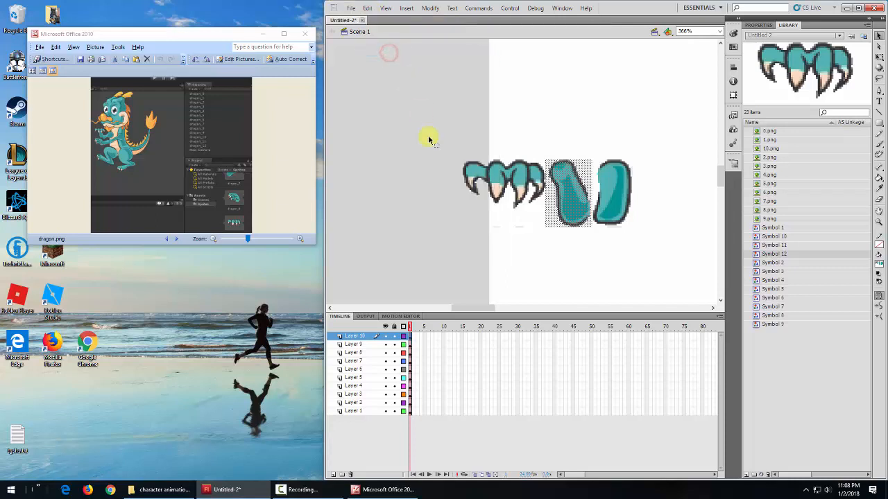
pyautogui.click(407, 9)
pyautogui.click(417, 19)
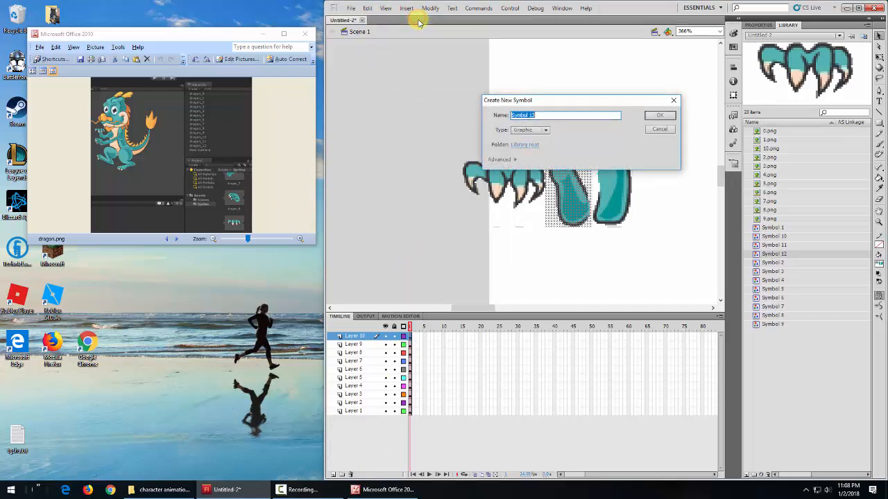
pyautogui.click(655, 115)
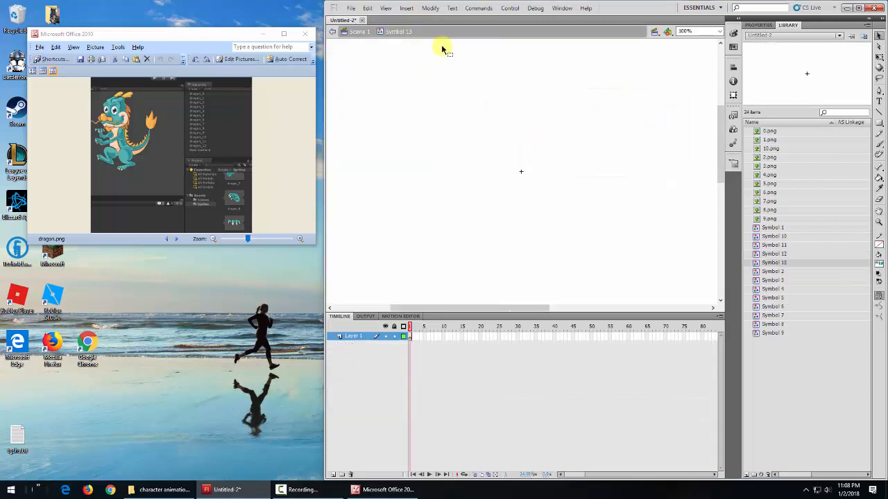
pyautogui.click(368, 7)
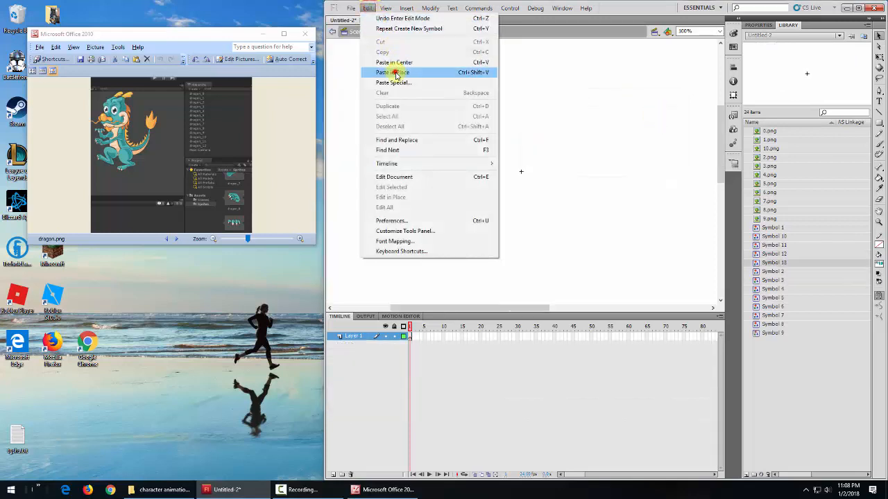
pyautogui.click(395, 71)
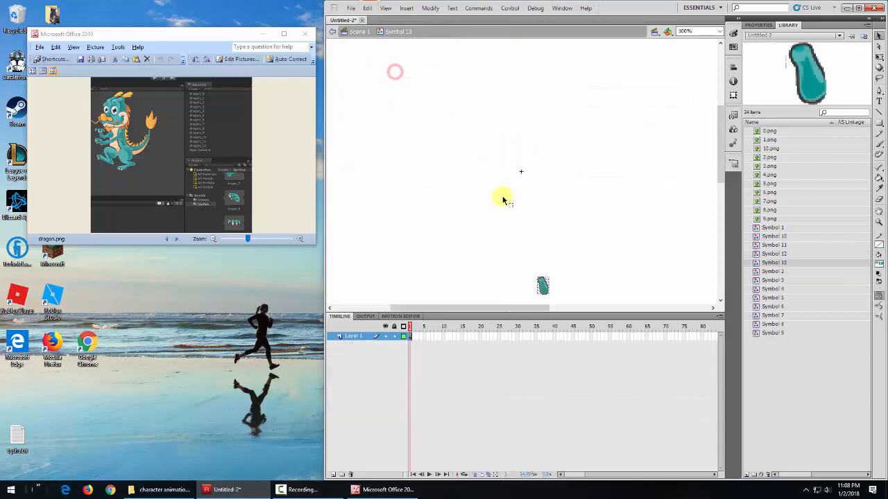
pyautogui.click(355, 32)
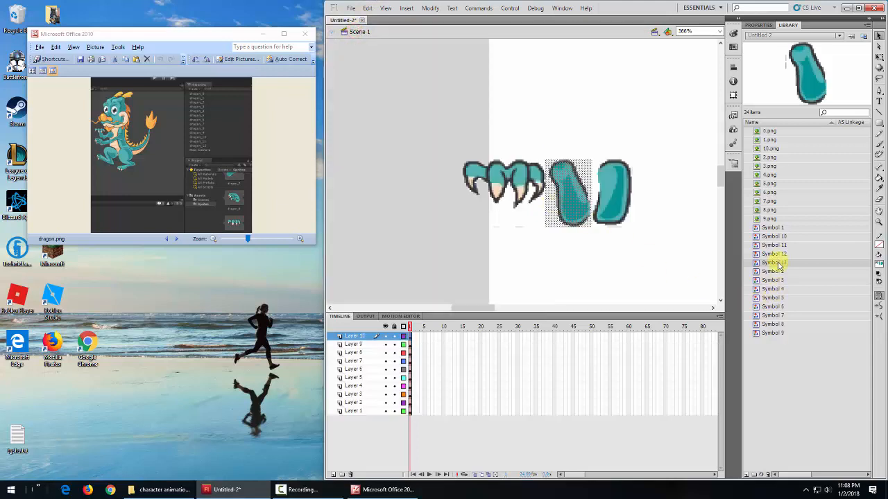
pyautogui.click(778, 256)
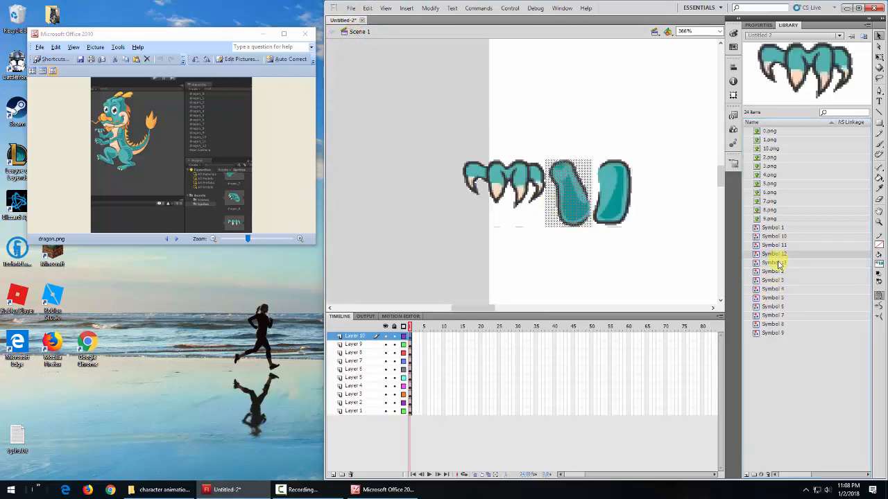
pyautogui.click(778, 263)
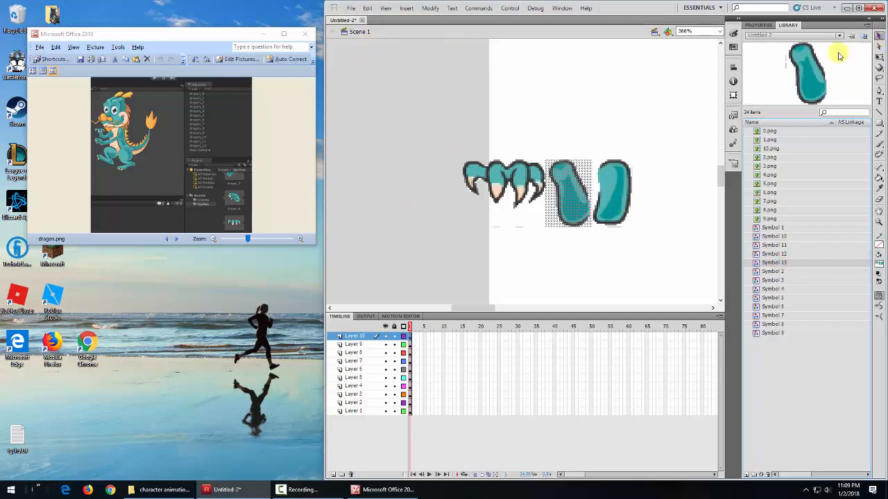
# Copy the remaining teal finger piece into a third new graphic symbol, pasted at its center, and return to Scene 1.
pyautogui.click(425, 93)
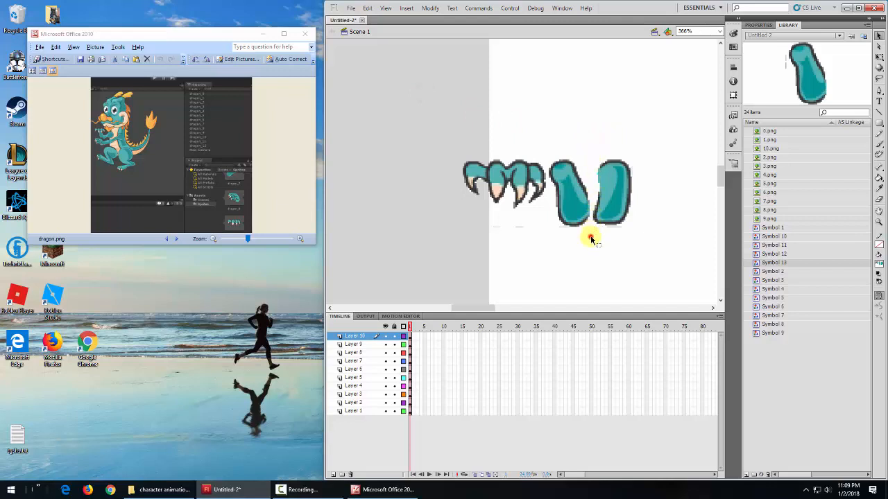
pyautogui.moveTo(590, 237); pyautogui.dragTo(647, 144)
pyautogui.click(366, 8)
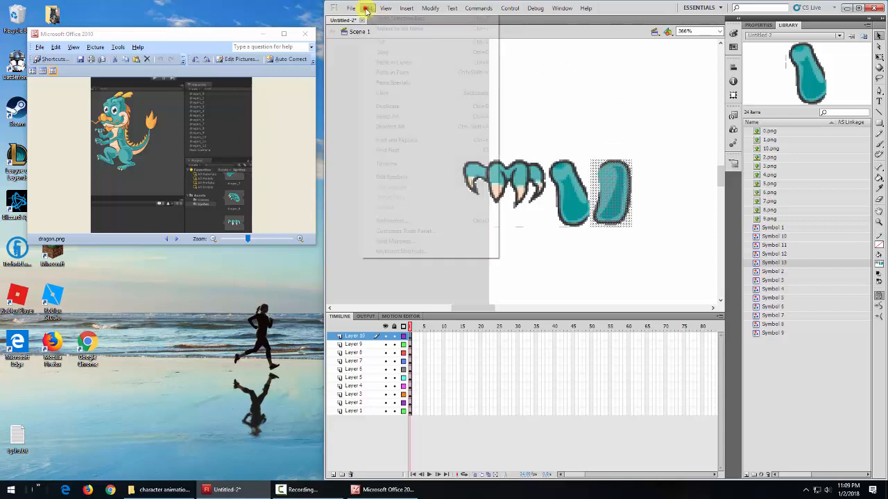
pyautogui.click(381, 52)
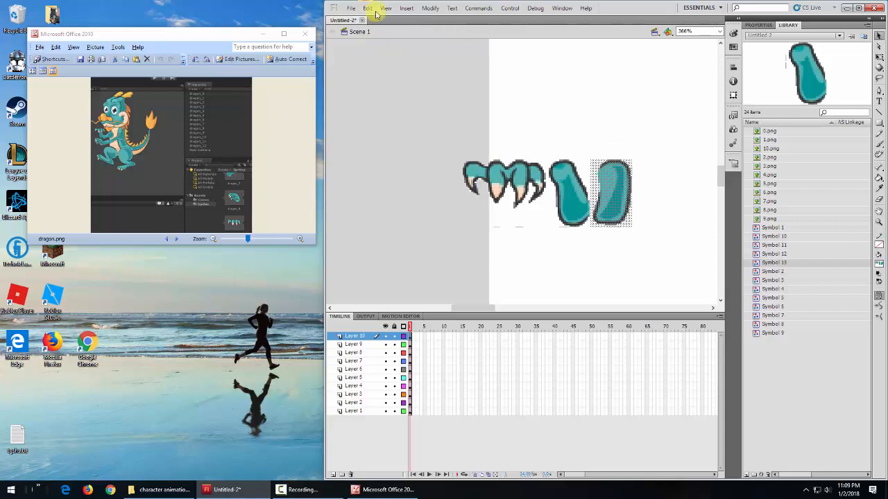
pyautogui.click(406, 7)
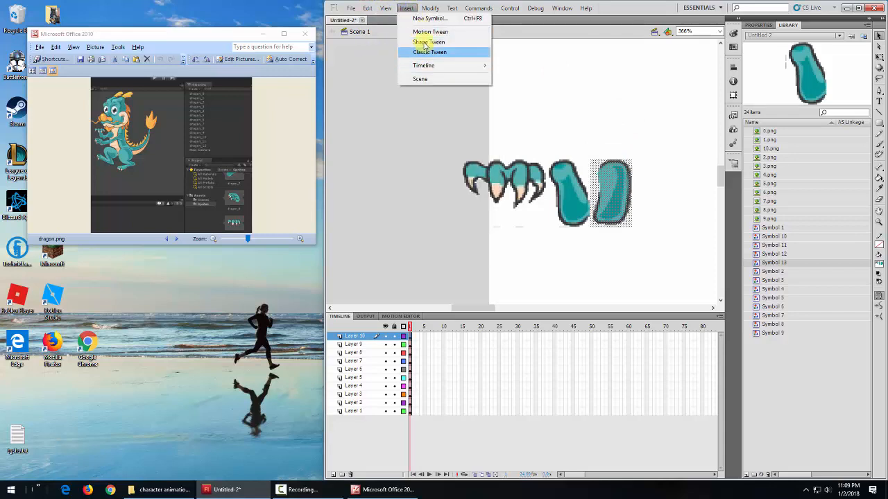
pyautogui.click(429, 18)
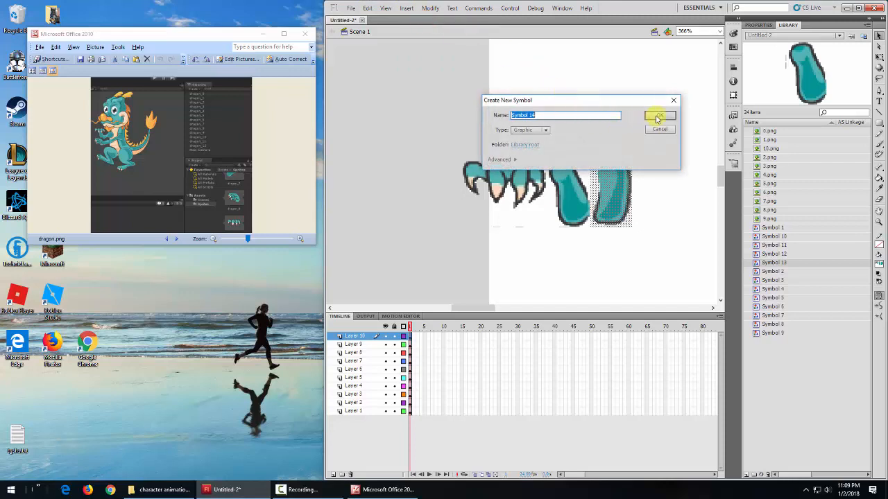
pyautogui.click(657, 118)
pyautogui.hotkey('ctrl', 'v')
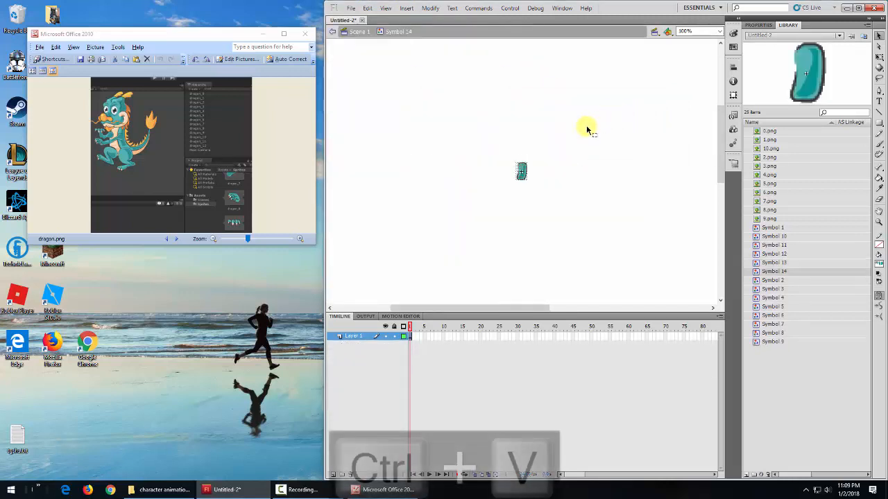
pyautogui.click(358, 32)
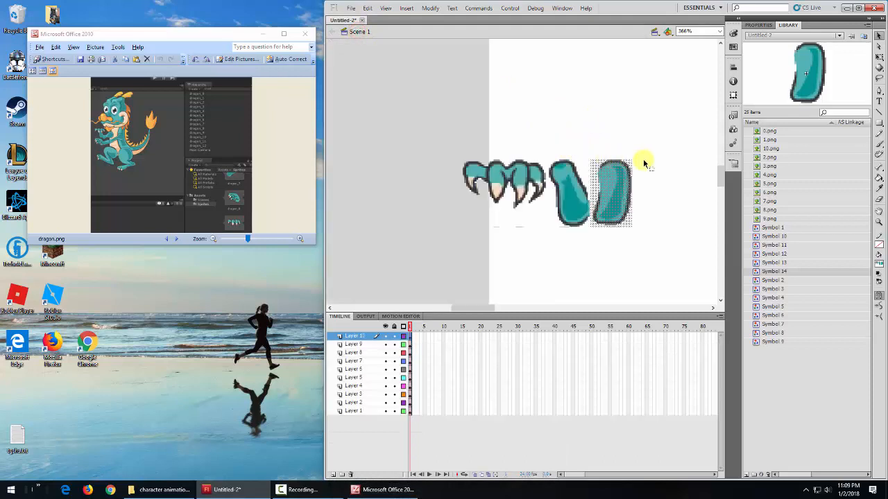
# Set the stage zoom to 100% and delete the broken-apart claws and both finger pieces from Layer 10.
pyautogui.click(719, 31)
pyautogui.click(689, 77)
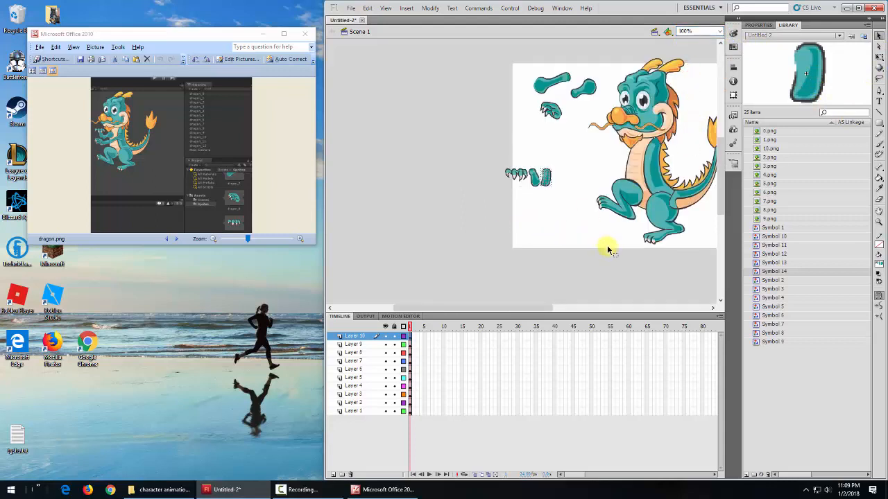
pyautogui.moveTo(535, 307); pyautogui.dragTo(573, 310)
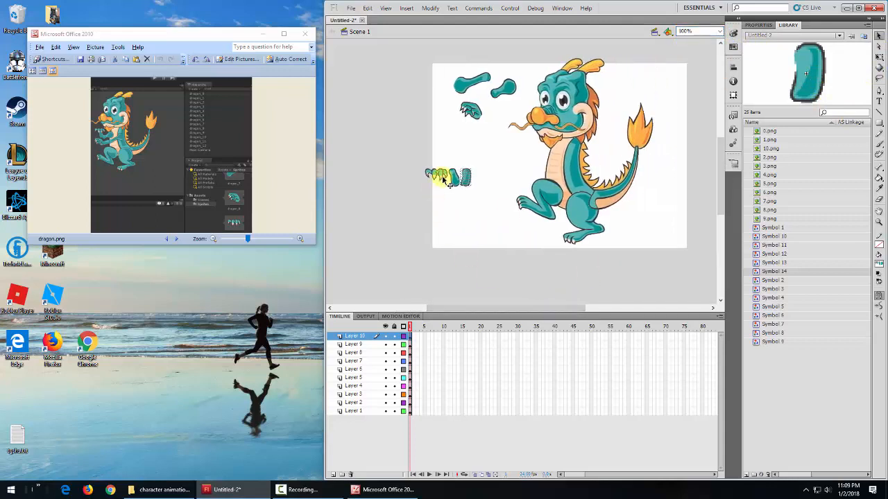
pyautogui.moveTo(431, 162); pyautogui.dragTo(489, 207)
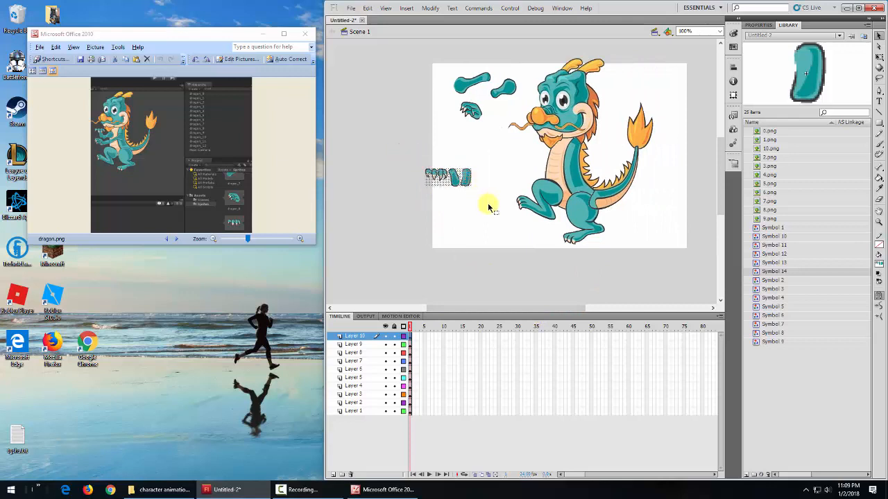
pyautogui.press('Delete')
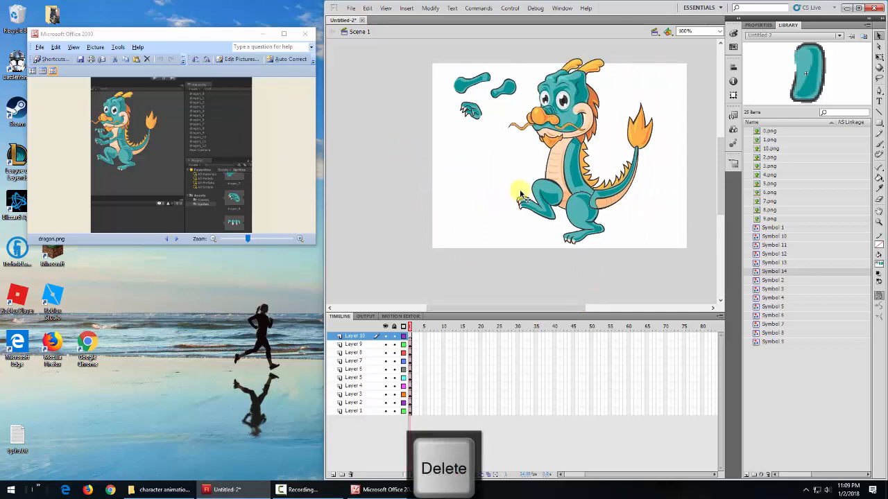
# Add two new layers, Layer 11 and Layer 12, above Layer 10.
pyautogui.click(776, 254)
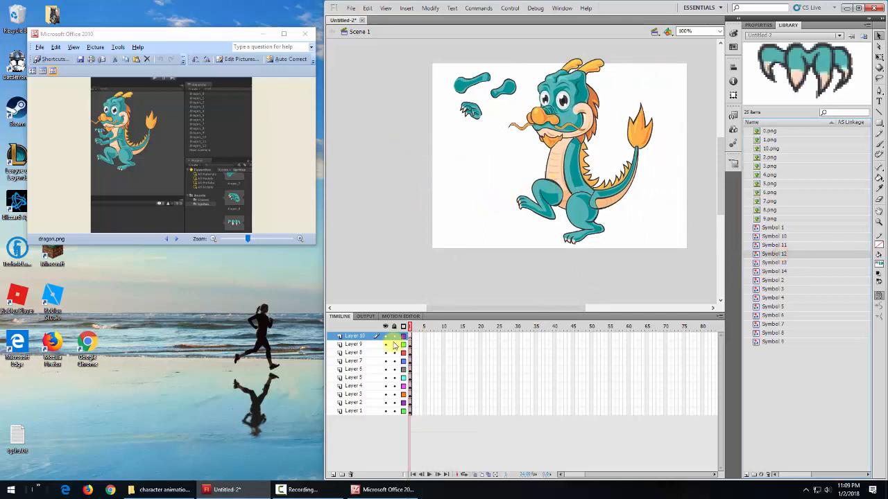
pyautogui.click(334, 474)
pyautogui.click(334, 474)
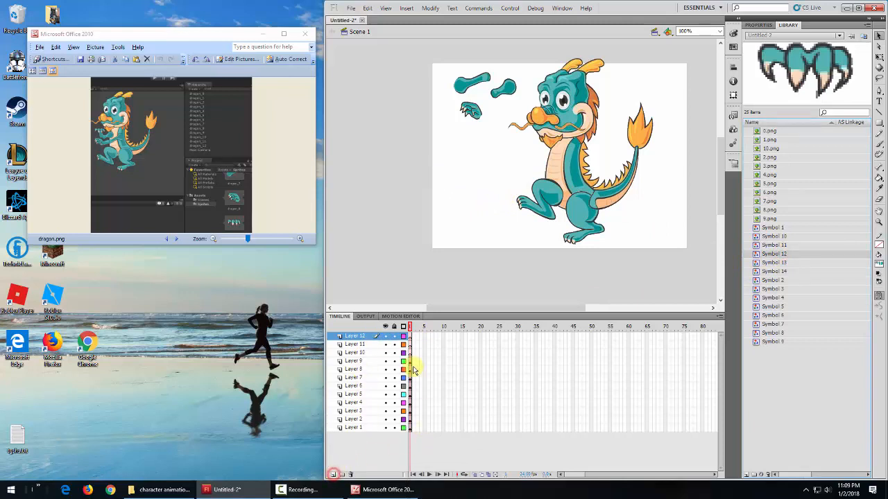
# Place the claws symbol, Symbol 12, on Layer 10 in front of the dragon's raised foot.
pyautogui.click(367, 352)
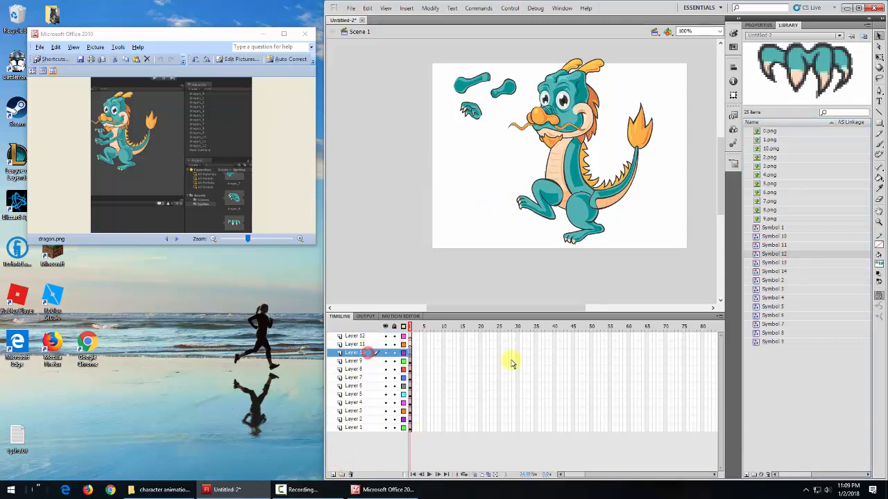
pyautogui.click(779, 237)
pyautogui.click(779, 246)
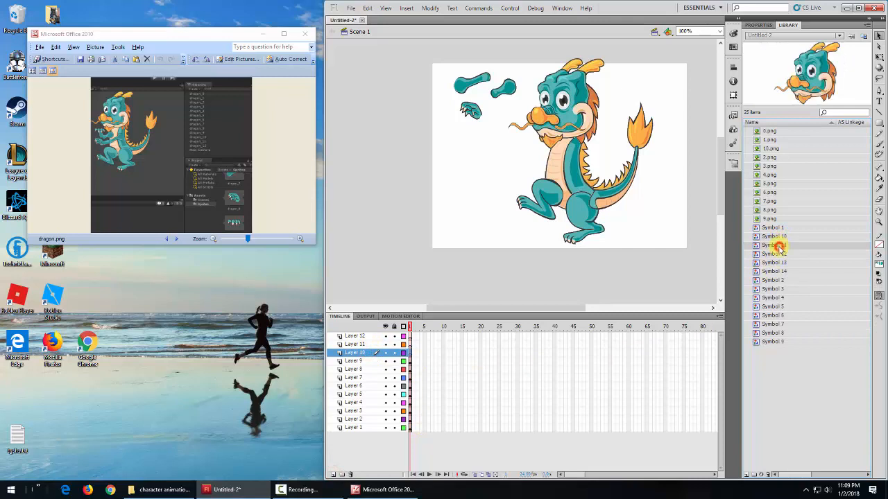
pyautogui.click(778, 254)
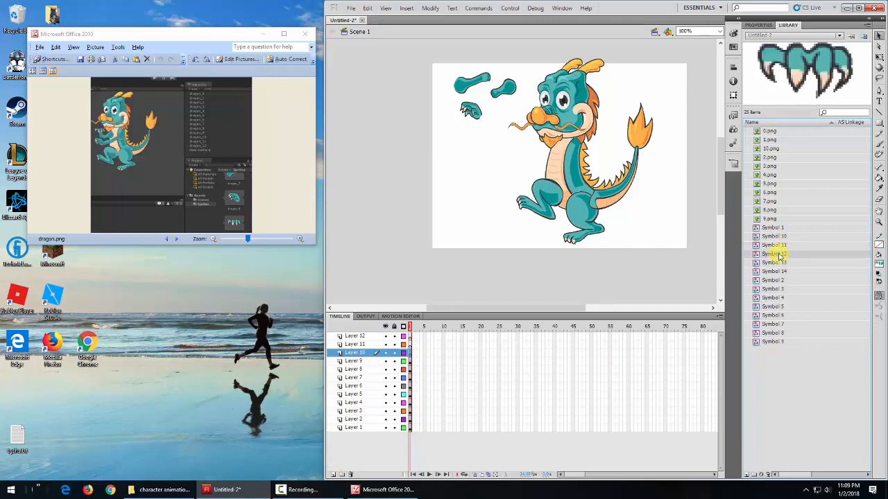
pyautogui.moveTo(778, 254); pyautogui.dragTo(474, 208)
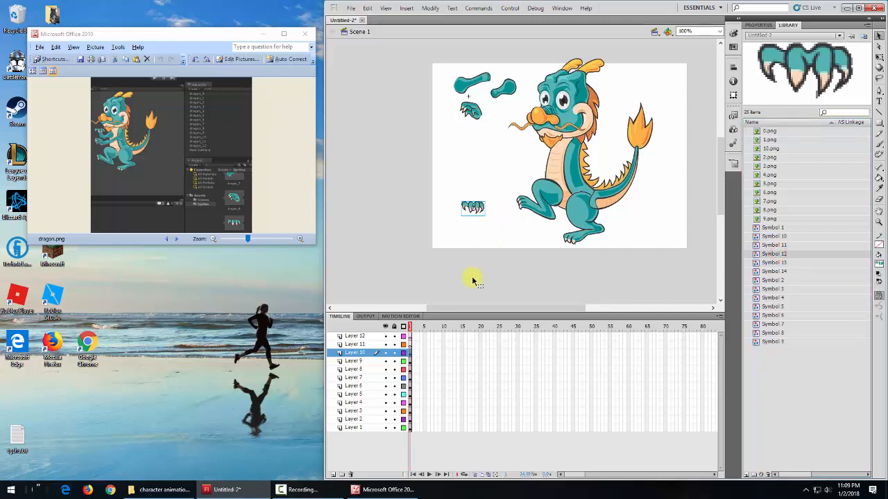
# Place an instance of Symbol 13 on Layer 11 and one of Symbol 14 on Layer 12, both beside the dragon.
pyautogui.click(354, 344)
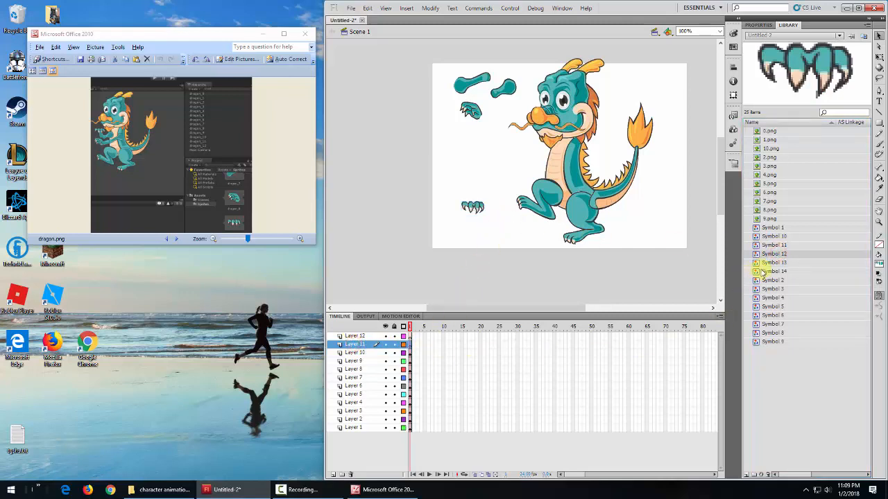
pyautogui.moveTo(769, 264); pyautogui.dragTo(424, 186)
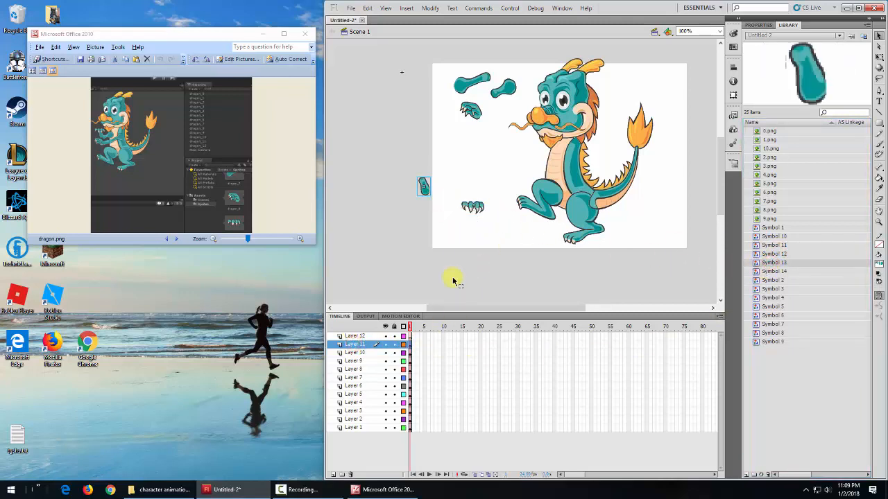
pyautogui.click(359, 337)
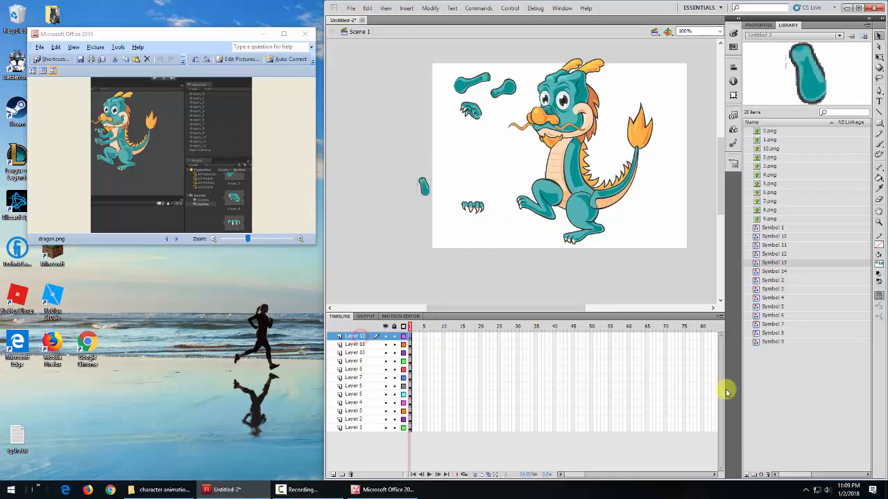
pyautogui.click(778, 271)
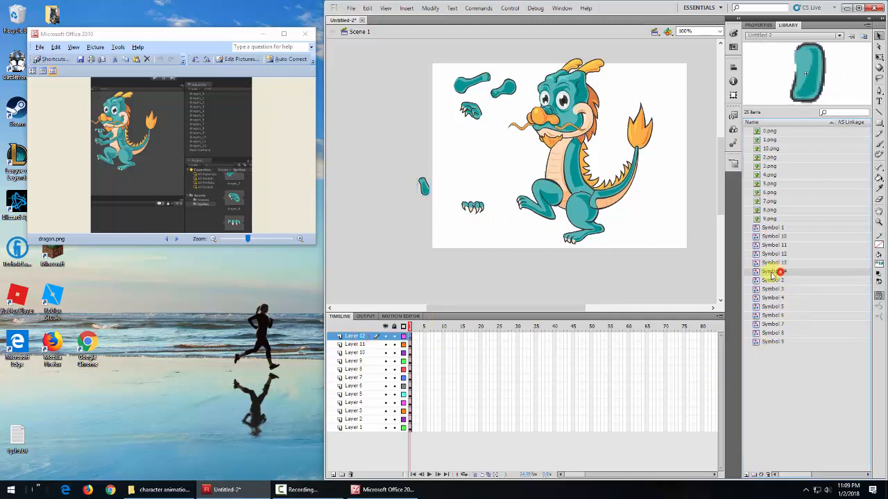
pyautogui.moveTo(778, 272); pyautogui.dragTo(425, 152)
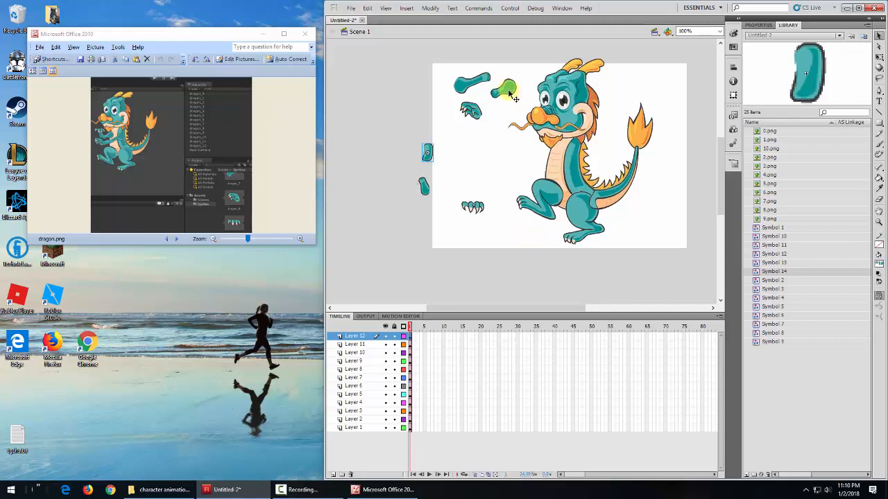
# Place the smaller upper-arm piece on the dragon's chest, then rotate the larger one and set it over the shoulder area as the front arm.
pyautogui.moveTo(513, 97); pyautogui.dragTo(553, 164)
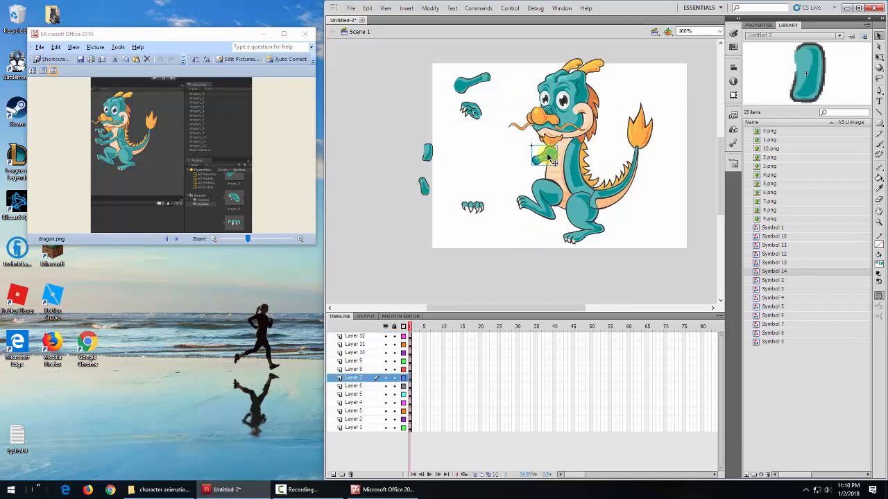
pyautogui.click(471, 84)
pyautogui.click(878, 57)
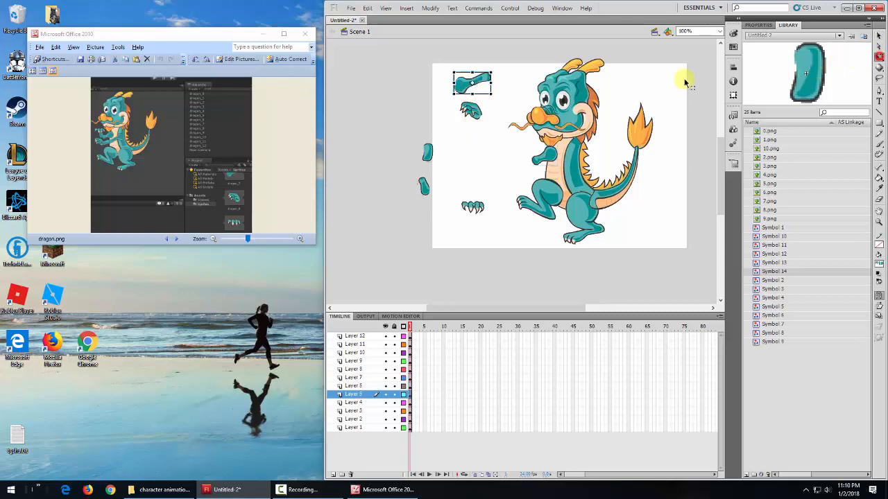
pyautogui.moveTo(496, 70); pyautogui.dragTo(445, 106)
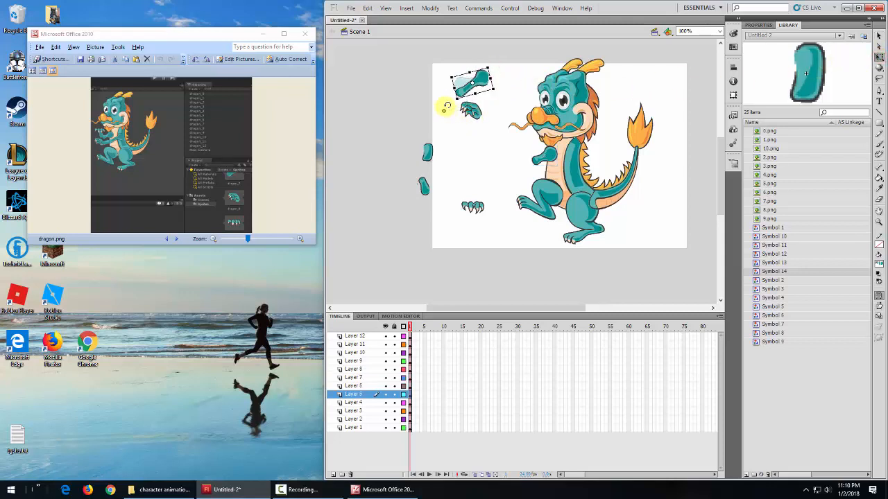
pyautogui.moveTo(482, 82); pyautogui.dragTo(573, 165)
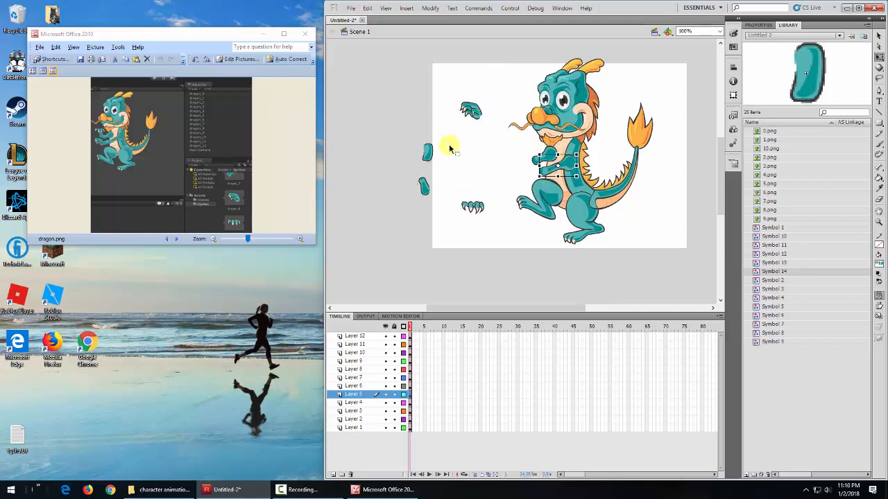
# Rotate the Symbol 13 piece to nearly horizontal and attach it to the end of the smaller upper arm as a forearm.
pyautogui.click(424, 184)
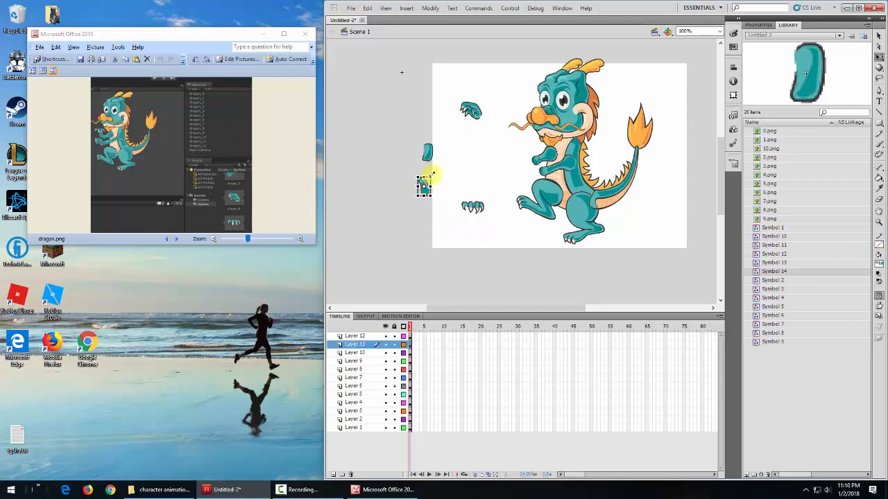
pyautogui.moveTo(433, 173); pyautogui.dragTo(536, 162)
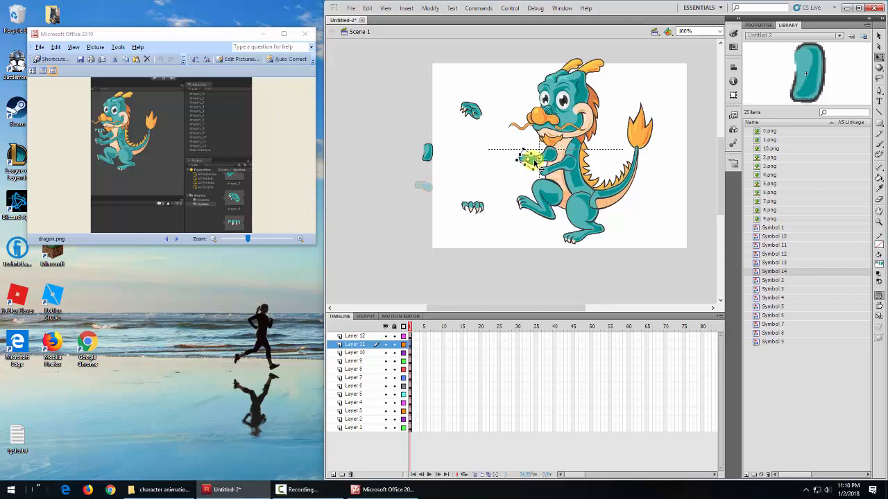
pyautogui.click(455, 167)
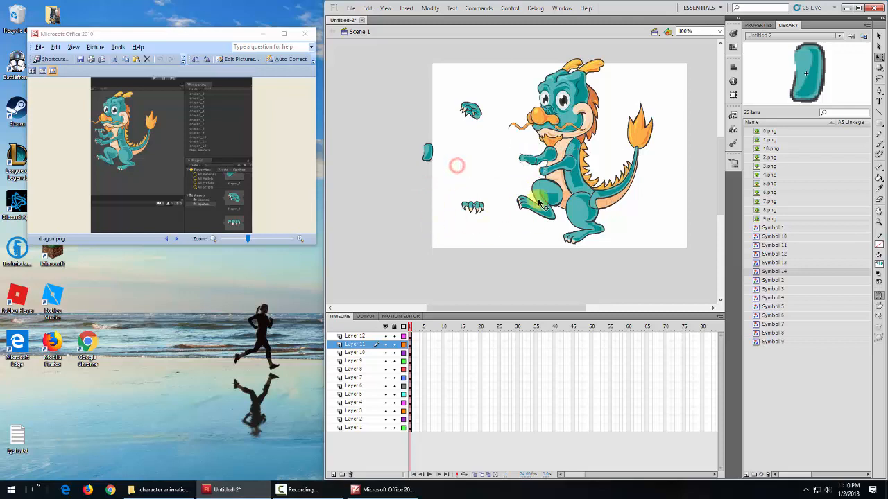
# Realign the Symbol 13 forearm over the end of the smaller upper arm and rotate it slightly to match the joint.
pyautogui.click(881, 222)
pyautogui.moveTo(511, 145); pyautogui.dragTo(553, 173)
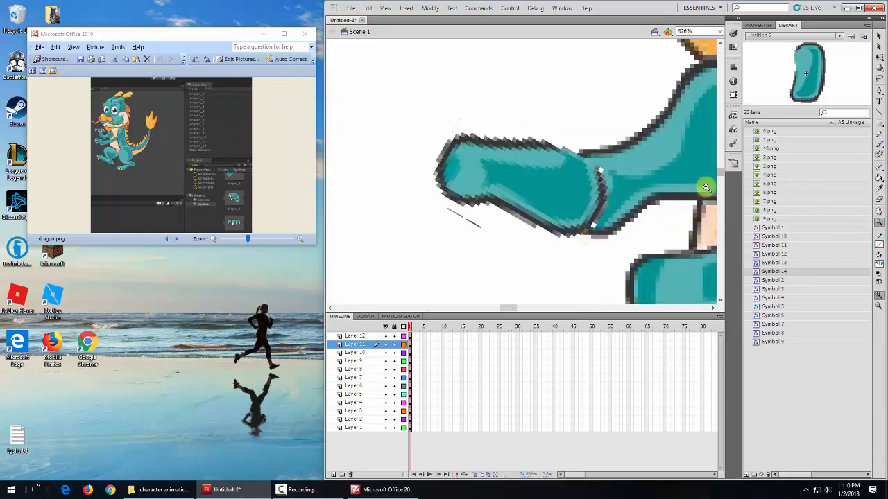
pyautogui.moveTo(511, 310); pyautogui.dragTo(509, 309)
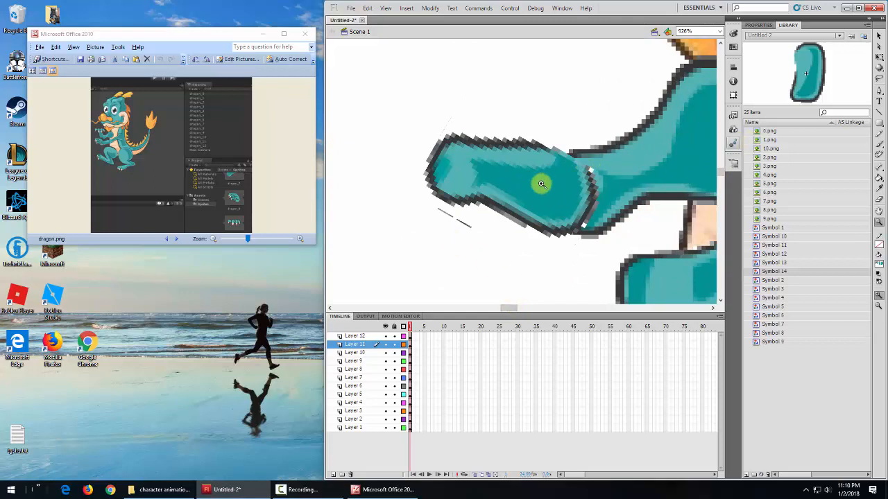
pyautogui.click(878, 61)
pyautogui.moveTo(534, 182); pyautogui.dragTo(481, 182)
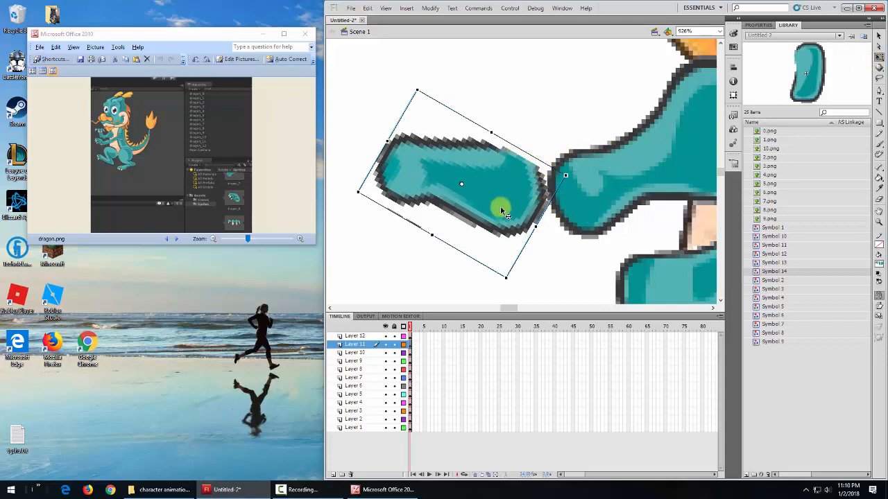
pyautogui.moveTo(488, 193); pyautogui.dragTo(564, 192)
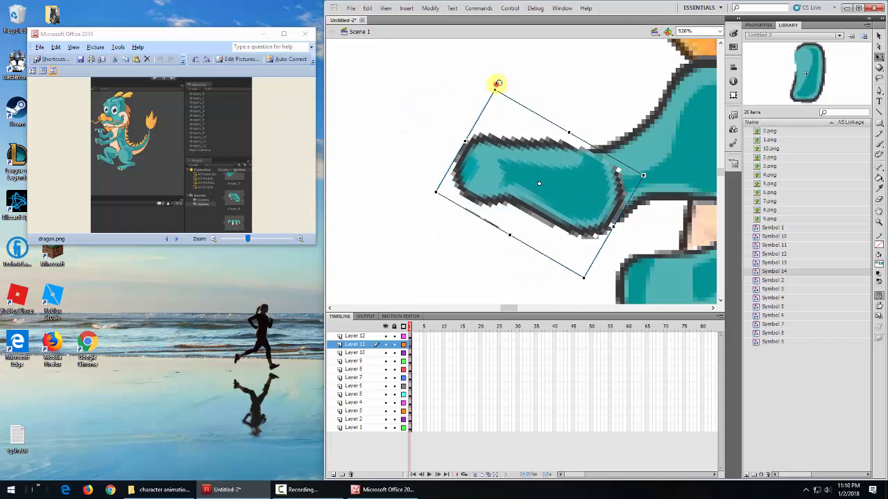
pyautogui.moveTo(497, 84)
pyautogui.mouseDown()
pyautogui.moveTo(481, 93)
pyautogui.moveTo(493, 88)
pyautogui.mouseUp()
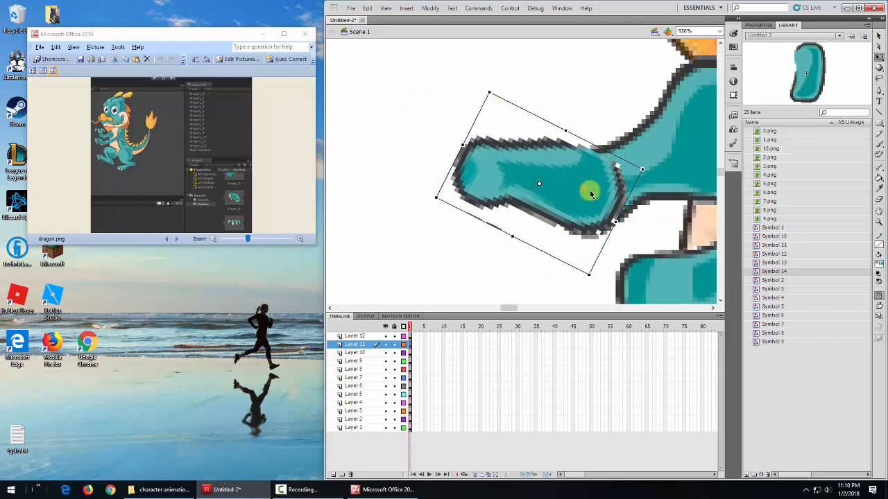
pyautogui.moveTo(598, 197); pyautogui.dragTo(595, 194)
# Move the Symbol 13 forearm's transformation point to the elbow joint and rotate the forearm until it slants down and away from the body.
pyautogui.moveTo(491, 86); pyautogui.dragTo(601, 176)
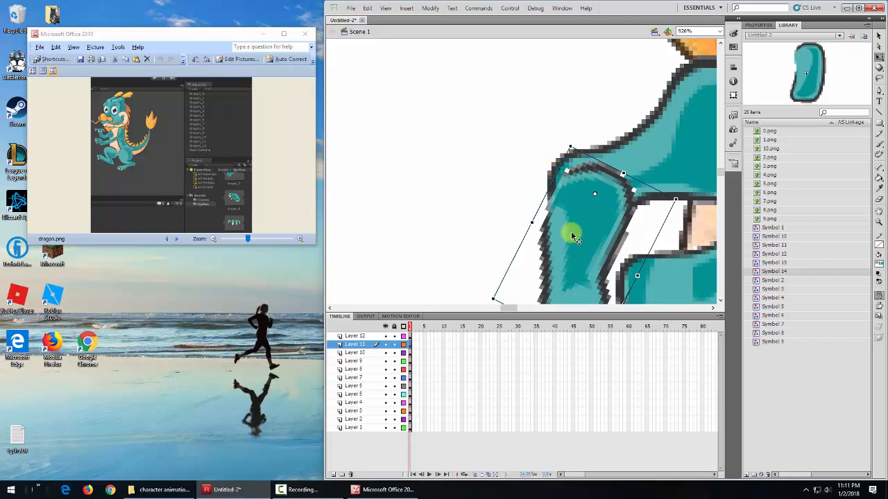
pyautogui.click(719, 173)
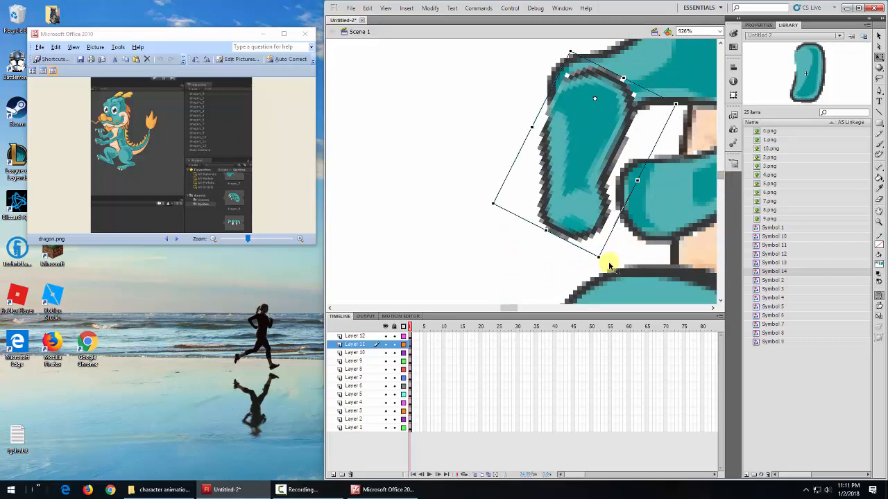
pyautogui.moveTo(602, 258); pyautogui.dragTo(462, 228)
pyautogui.click(593, 120)
pyautogui.moveTo(593, 119); pyautogui.dragTo(586, 111)
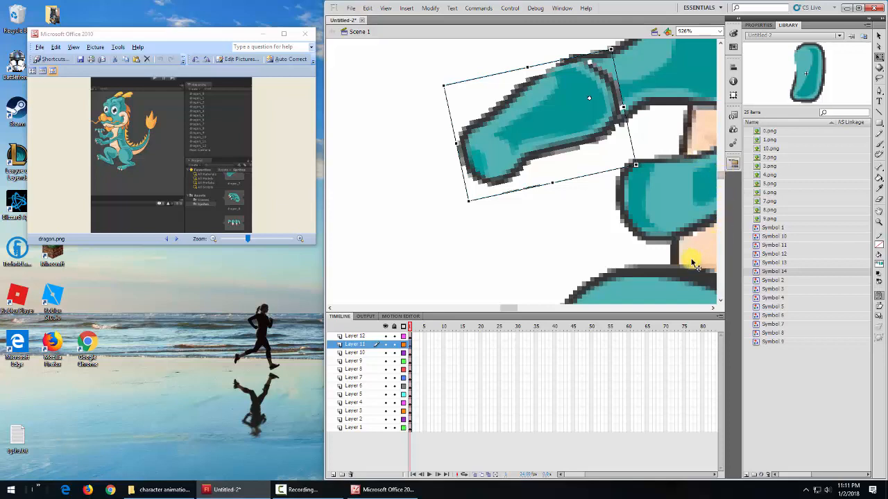
# Set the stage zoom to 100% and place the claws at the free end of the Symbol 13 forearm.
pyautogui.click(722, 31)
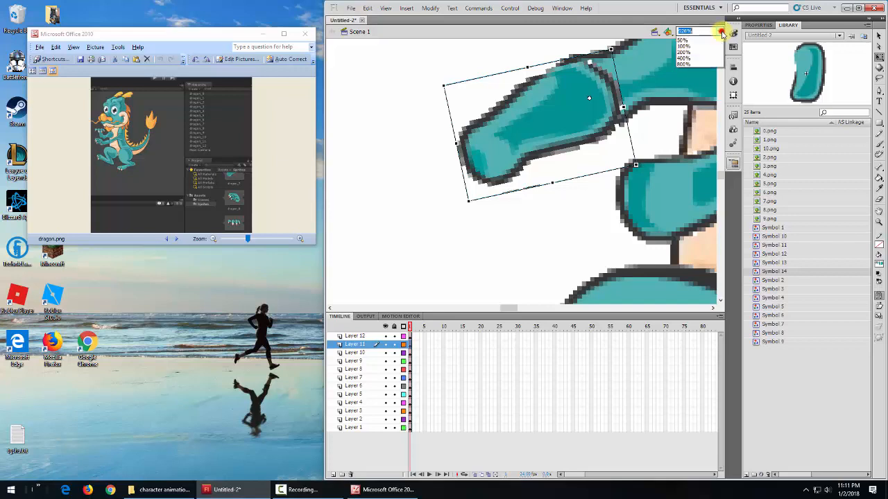
pyautogui.click(684, 69)
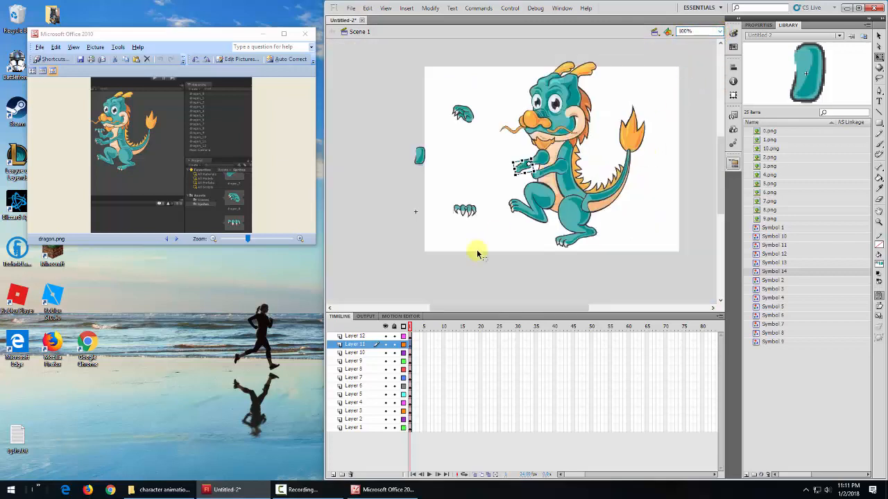
pyautogui.moveTo(472, 214); pyautogui.dragTo(515, 176)
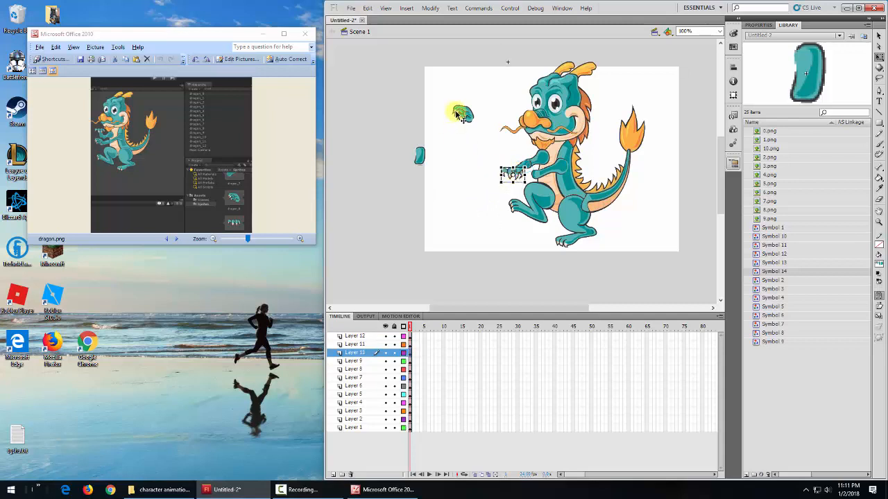
# Set the clawed hand piece aside, then rotate the Symbol 14 piece and attach it to the front upper arm as its forearm.
pyautogui.moveTo(461, 114); pyautogui.dragTo(468, 195)
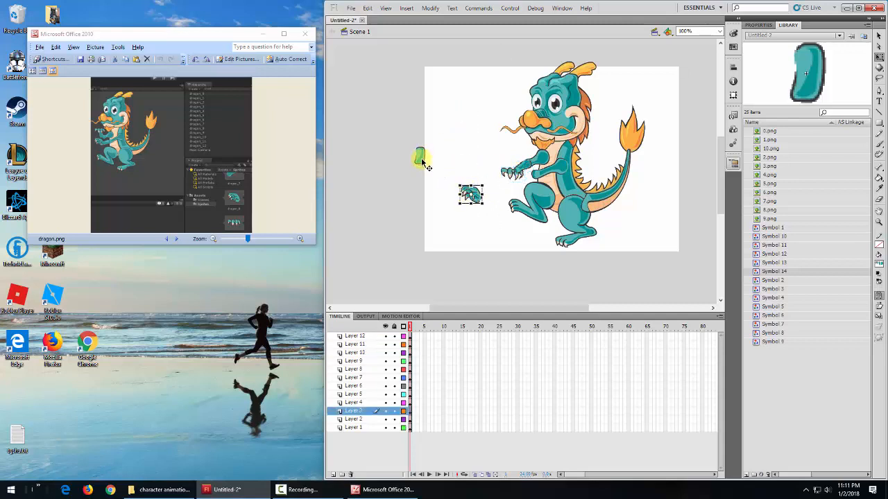
pyautogui.click(420, 157)
pyautogui.moveTo(439, 147); pyautogui.dragTo(537, 176)
# Position the clawed hand at the end of the front forearm and move its layer, Layer 3, above all other layers.
pyautogui.moveTo(470, 194); pyautogui.dragTo(521, 170)
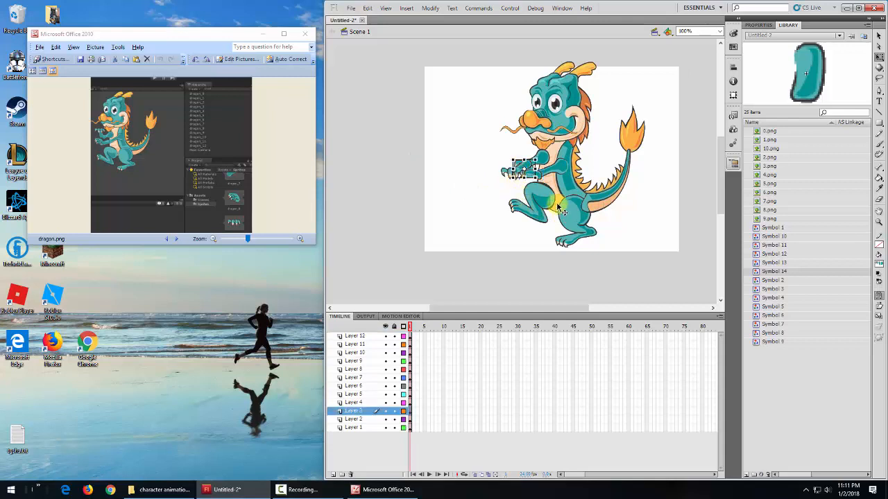
pyautogui.press('Down')
pyautogui.press('Down')
pyautogui.press('Down')
pyautogui.press('Down')
pyautogui.press('Down')
pyautogui.press('Down')
pyautogui.press('Down')
pyautogui.press('Down')
pyautogui.press('Down')
pyautogui.press('Down')
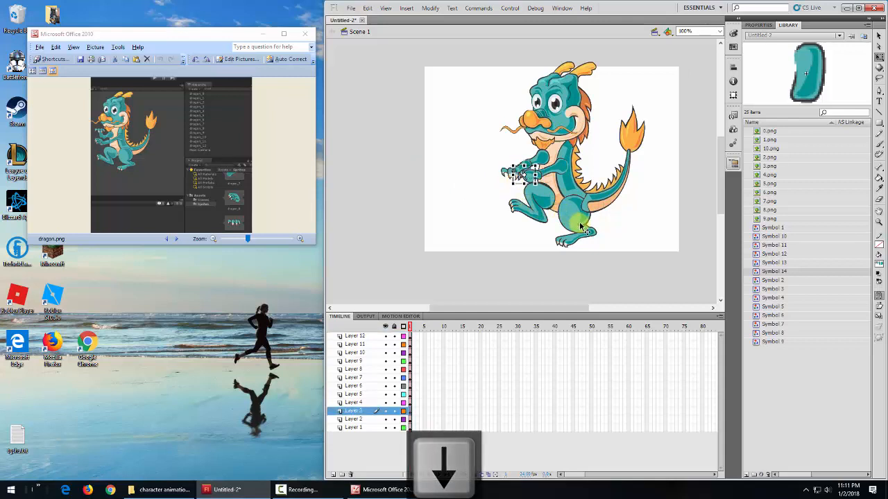
pyautogui.press('Down')
pyautogui.press('Left')
pyautogui.press('Left')
pyautogui.press('Left')
pyautogui.press('Left')
pyautogui.press('Left')
pyautogui.press('Left')
pyautogui.press('Left')
pyautogui.press('Left')
pyautogui.press('Left')
pyautogui.press('Left')
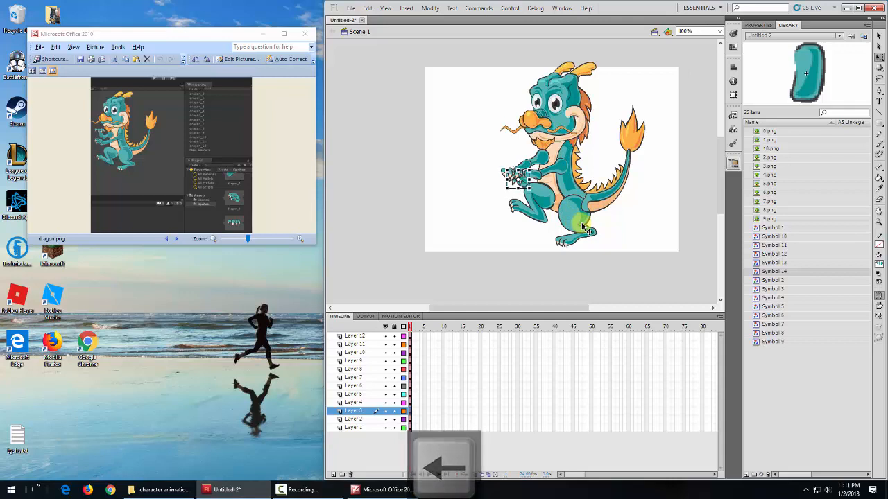
pyautogui.press('Up')
pyautogui.press('Up')
pyautogui.press('Up')
pyautogui.press('Up')
pyautogui.press('Up')
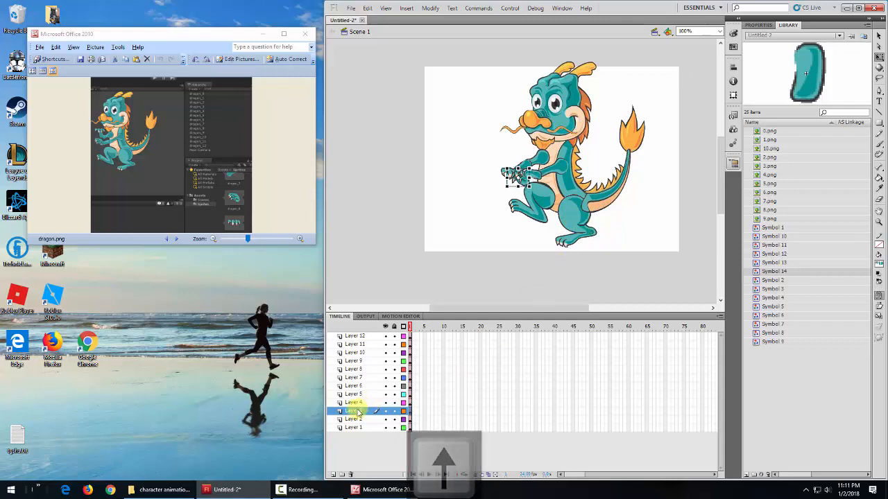
pyautogui.moveTo(352, 411); pyautogui.dragTo(359, 335)
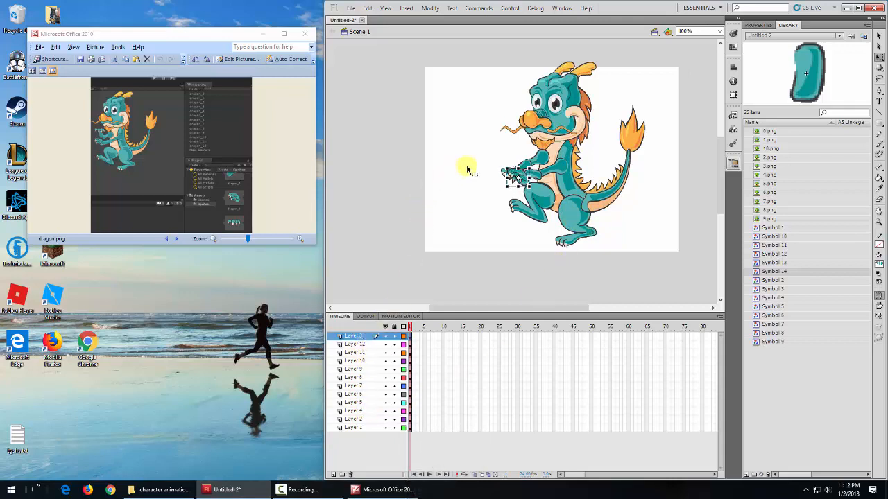
pyautogui.click(384, 202)
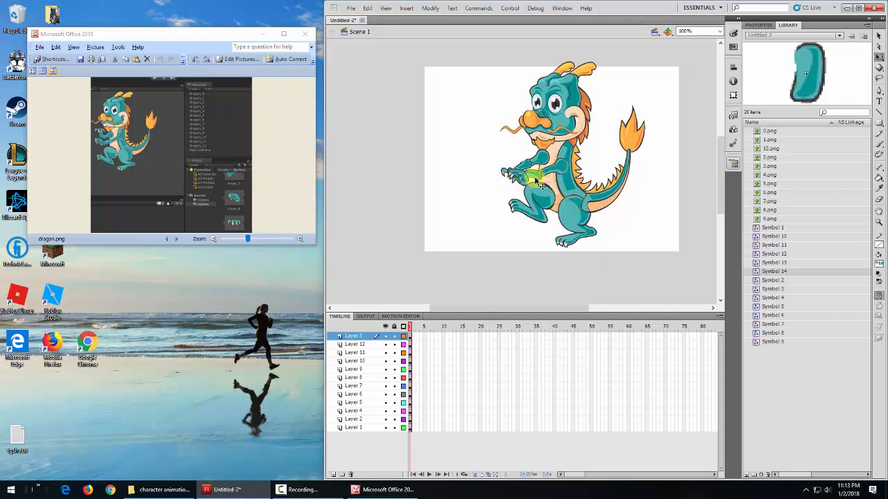
# Delete all the arm pieces from the stage: both upper arms, both forearms, the clawed hand and the claws.
pyautogui.click(562, 178)
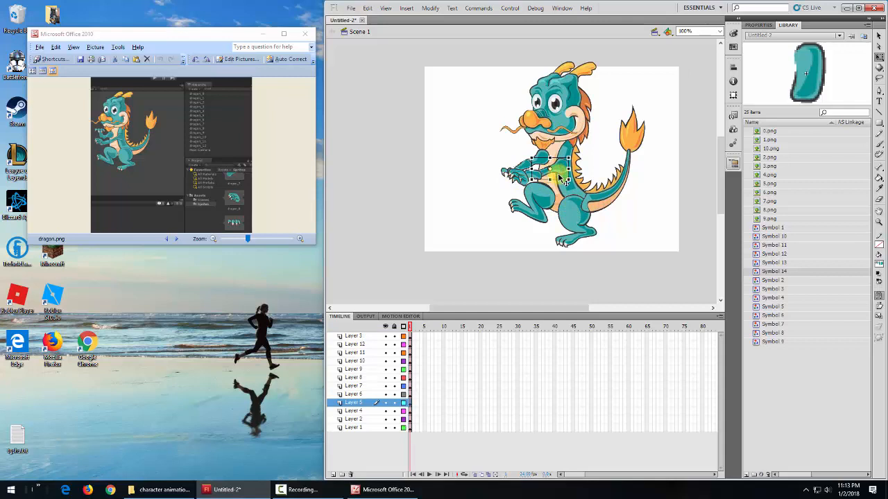
pyautogui.press('Delete')
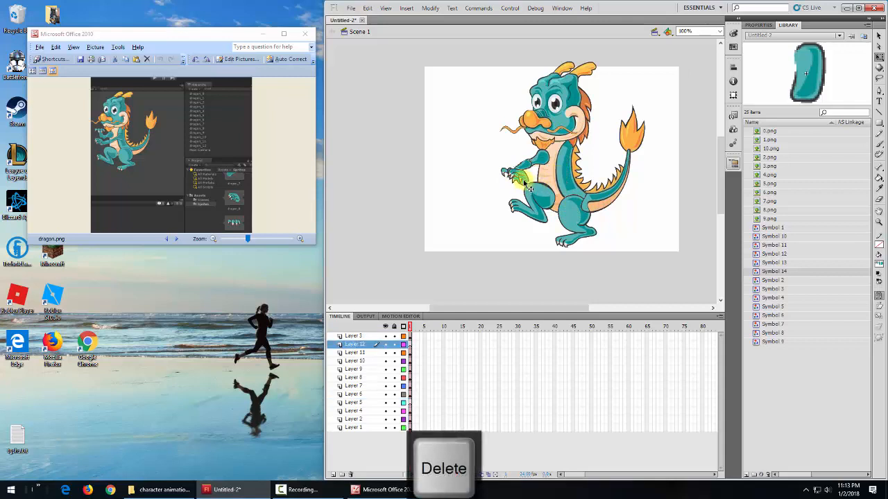
pyautogui.click(525, 179)
pyautogui.click(527, 172)
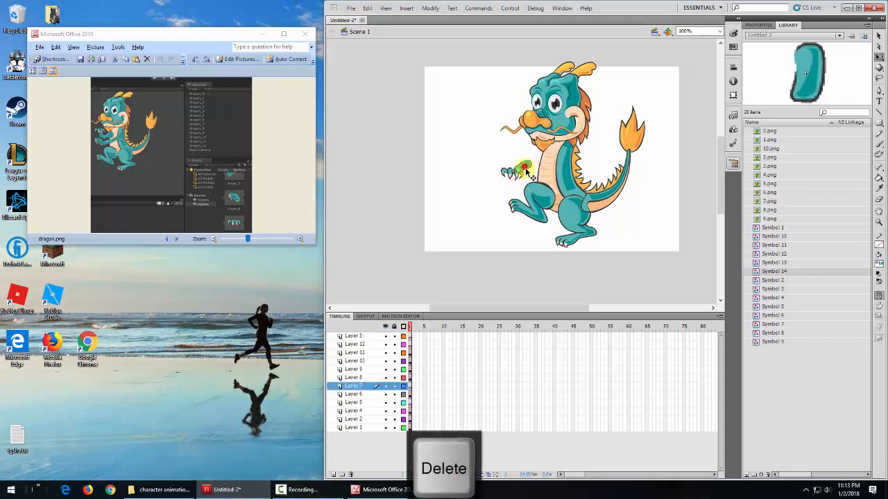
pyautogui.click(526, 172)
pyautogui.press('Delete')
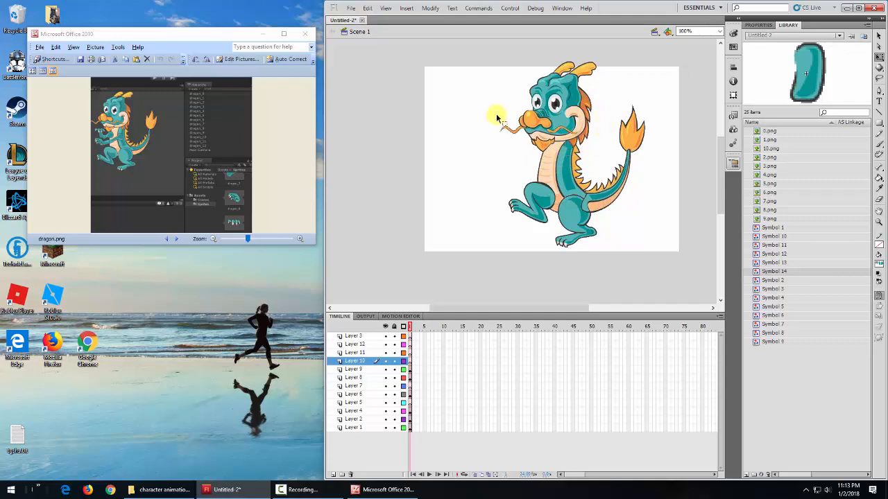
# Create a new graphic symbol named rh.
pyautogui.click(408, 9)
pyautogui.click(416, 19)
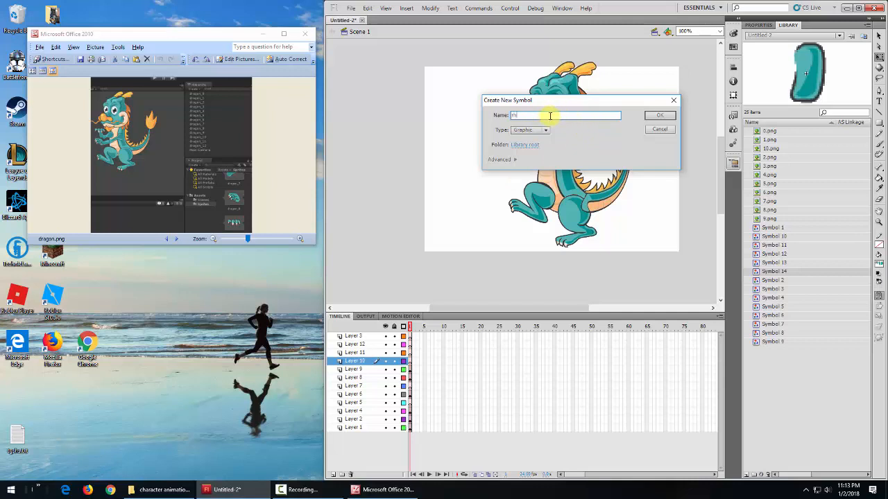
pyautogui.click(657, 116)
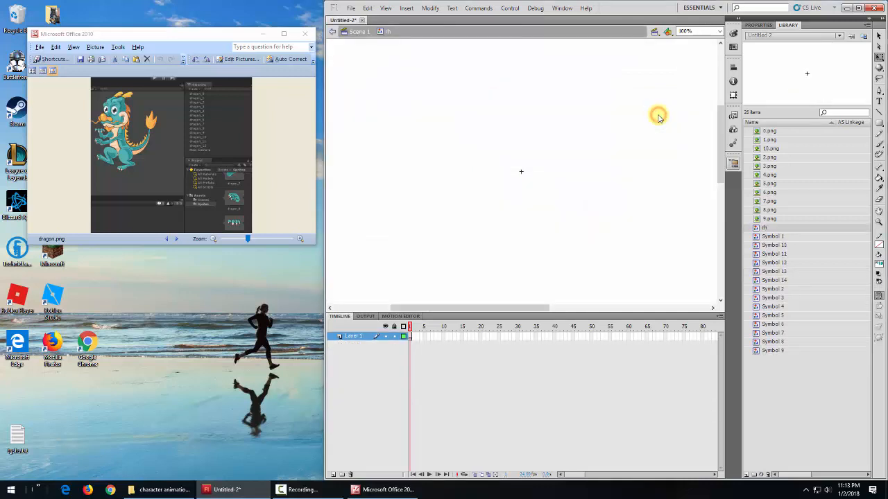
# Add three layers to the rh symbol and place the Symbol 7 upper arm on its uppermost layer.
pyautogui.click(767, 237)
pyautogui.click(782, 350)
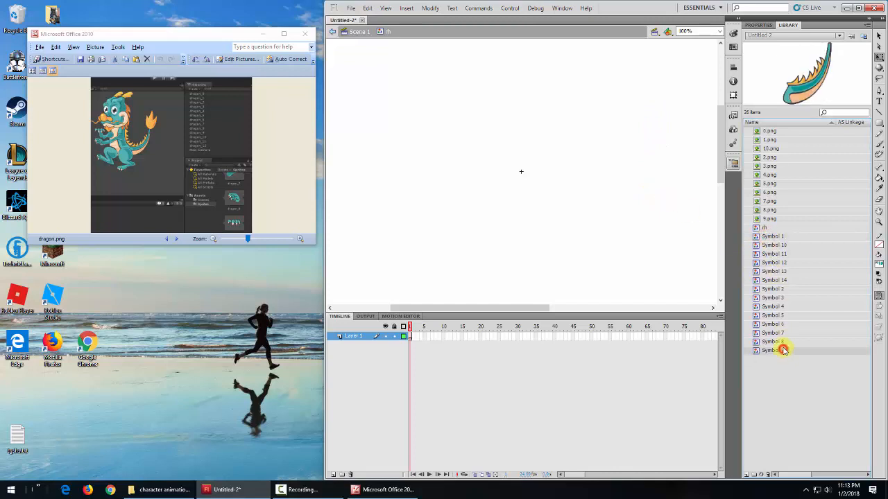
pyautogui.click(782, 342)
pyautogui.click(783, 334)
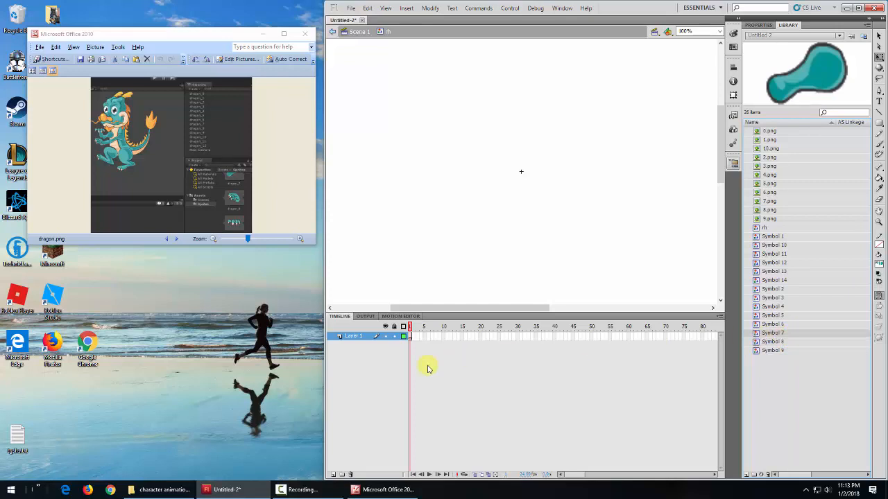
pyautogui.click(331, 475)
pyautogui.click(332, 475)
pyautogui.click(333, 476)
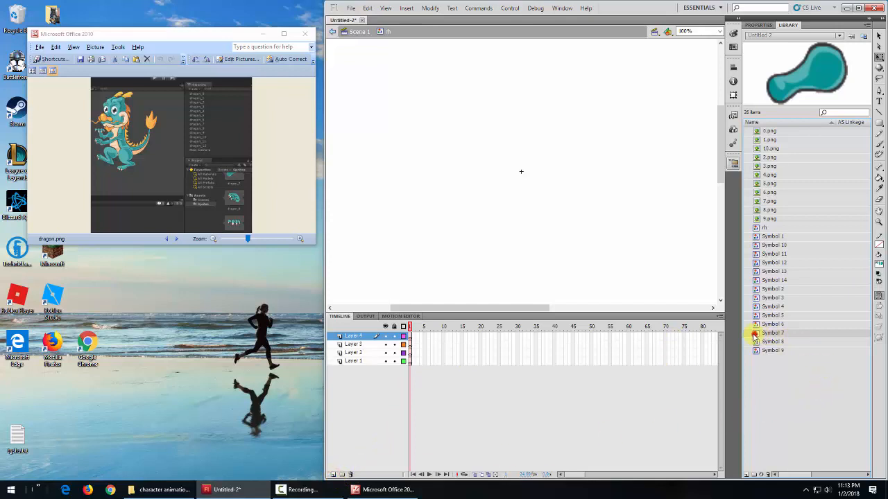
pyautogui.moveTo(754, 336); pyautogui.dragTo(500, 209)
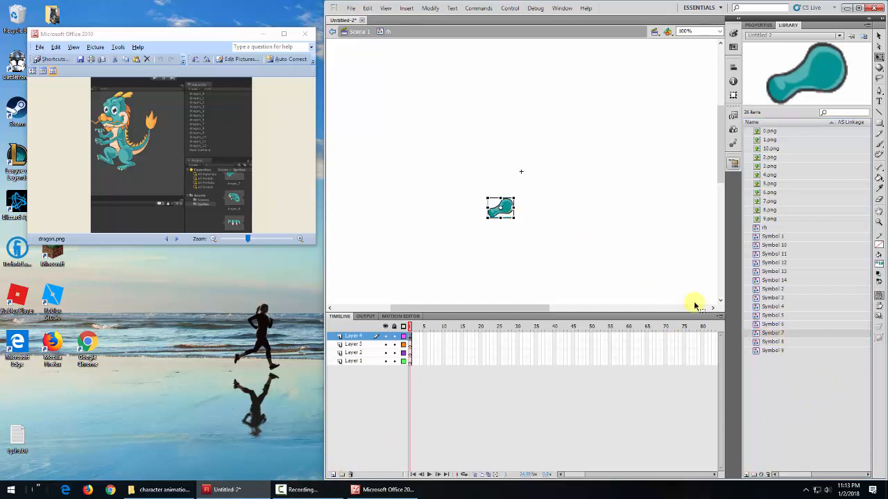
# Place the Symbol 14 forearm and the Symbol 12 claws on Layer 4 of the rh symbol.
pyautogui.click(769, 324)
pyautogui.click(770, 315)
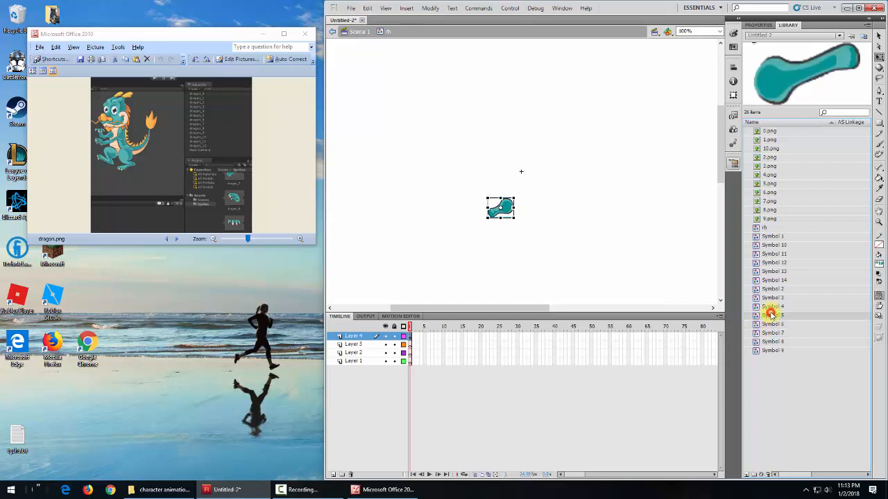
pyautogui.click(772, 306)
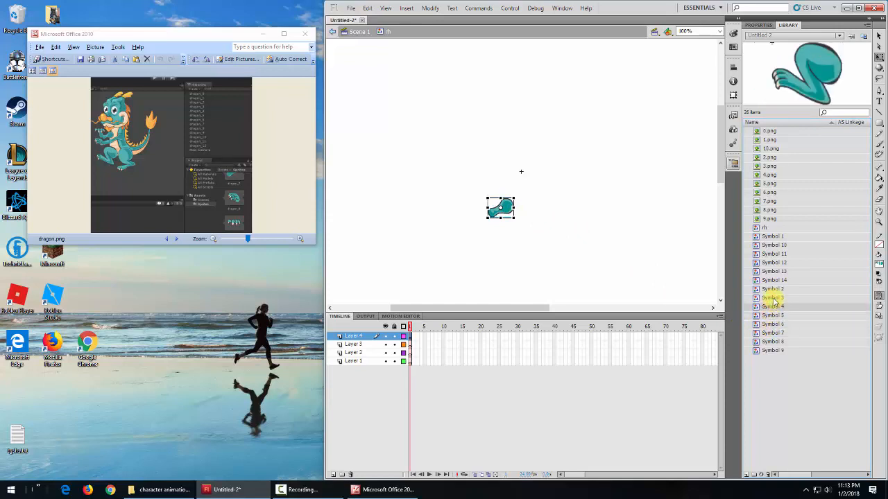
pyautogui.click(772, 299)
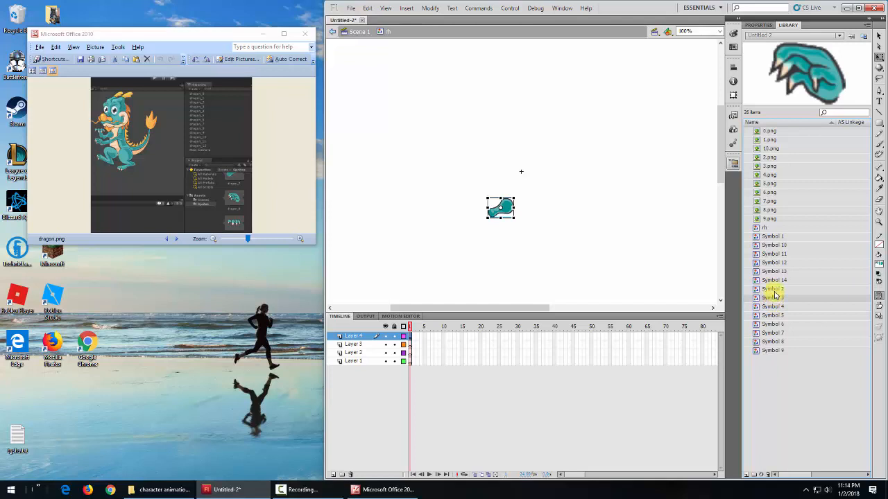
pyautogui.click(774, 289)
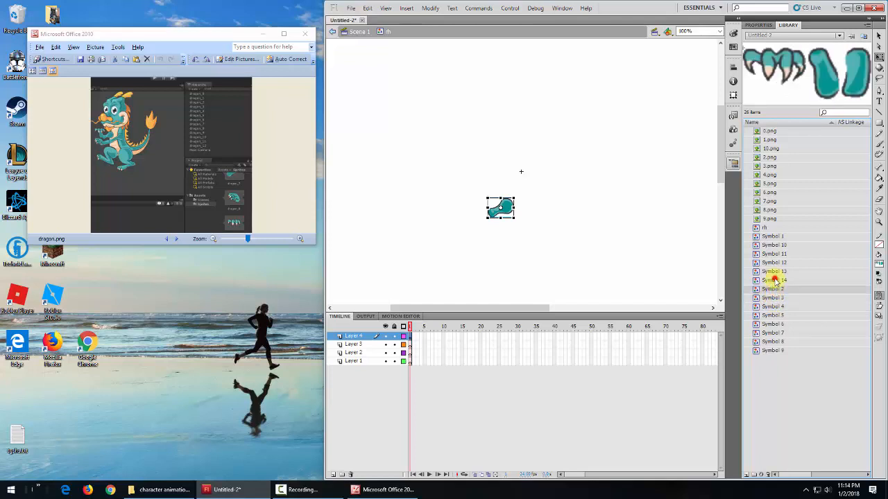
pyautogui.click(775, 279)
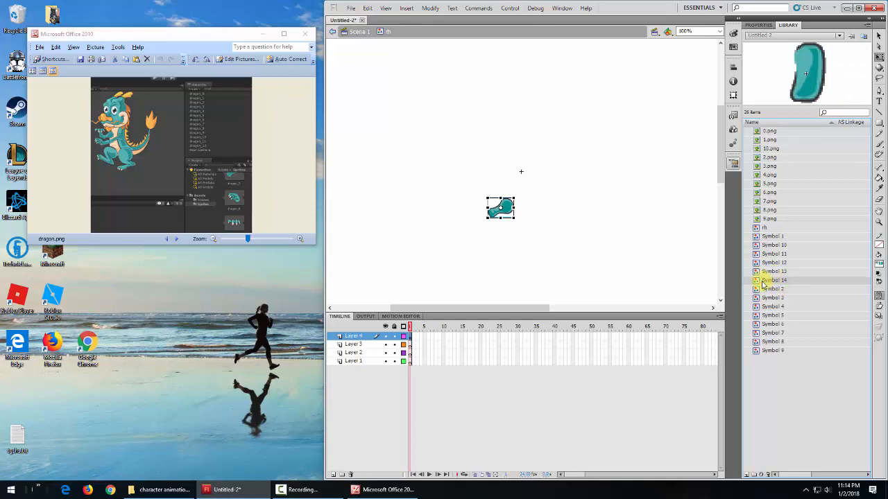
pyautogui.moveTo(762, 283); pyautogui.dragTo(460, 147)
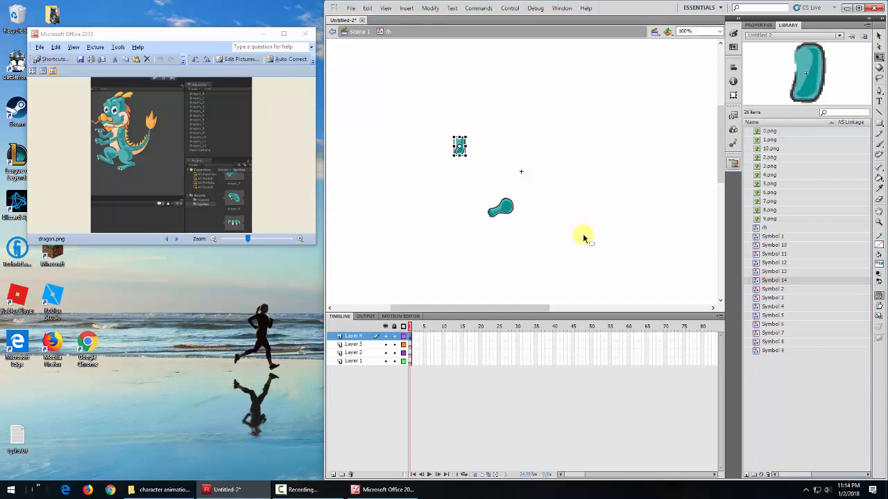
pyautogui.click(773, 263)
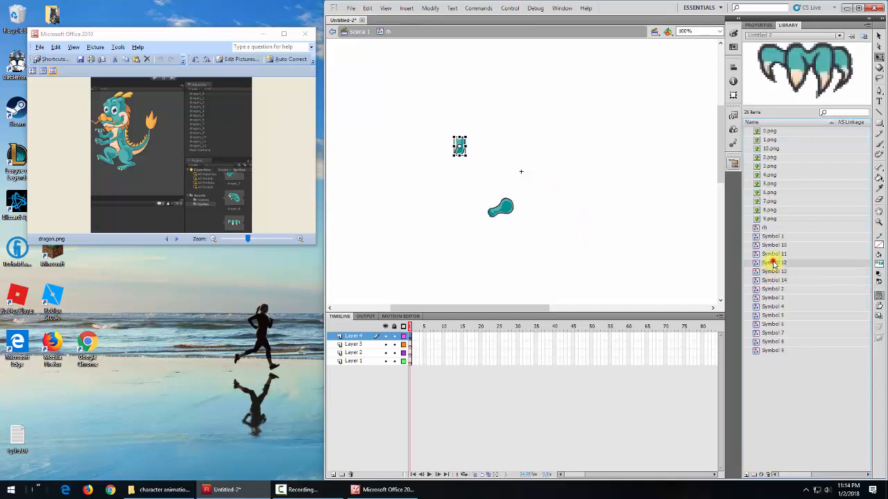
pyautogui.moveTo(756, 265); pyautogui.dragTo(498, 127)
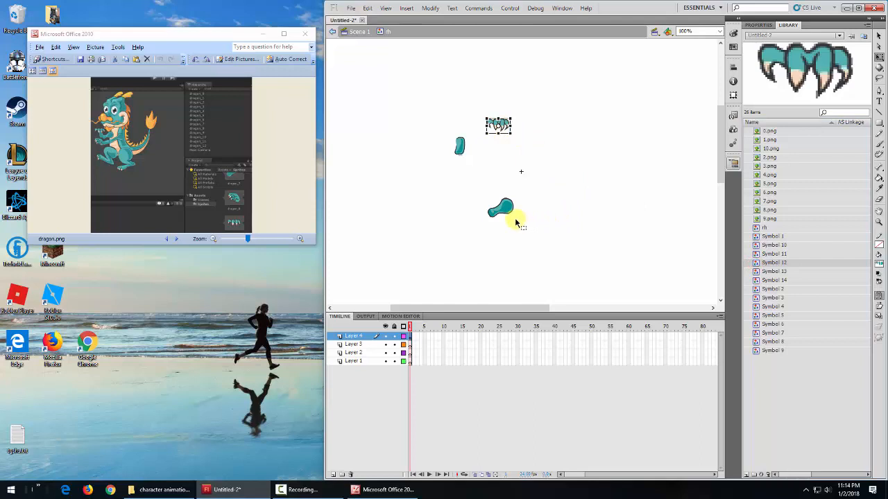
# Move the upper arm onto the registration point, then attach the forearm to its narrow end and rotate it to horizontal.
pyautogui.moveTo(503, 210); pyautogui.dragTo(514, 174)
pyautogui.moveTo(460, 143); pyautogui.dragTo(502, 179)
pyautogui.press('Down')
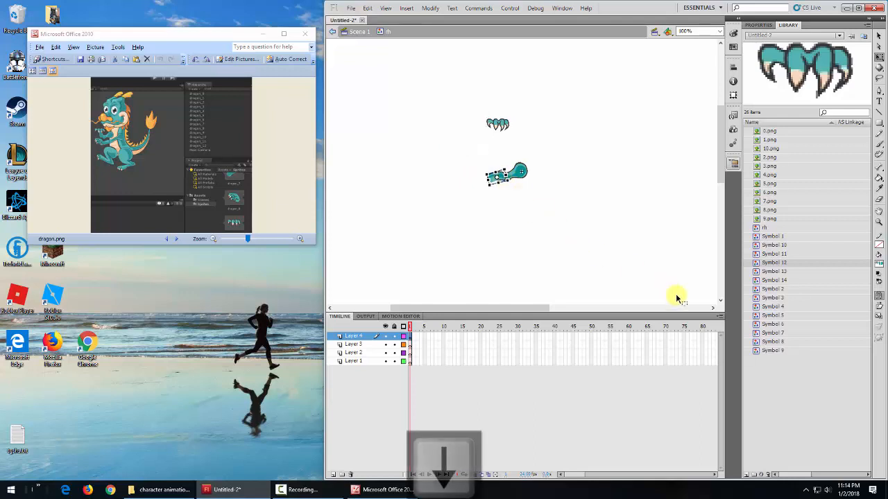
pyautogui.press('Down')
pyautogui.press('Right')
pyautogui.click(512, 170)
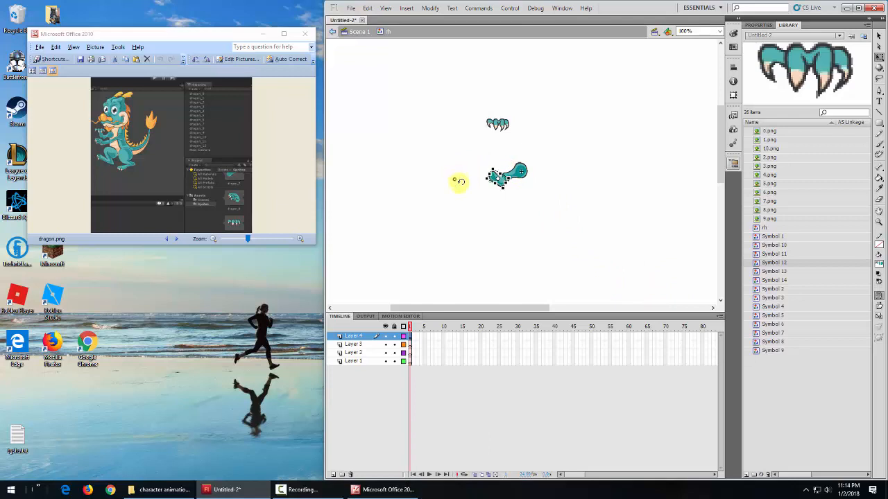
pyautogui.moveTo(459, 181); pyautogui.dragTo(466, 195)
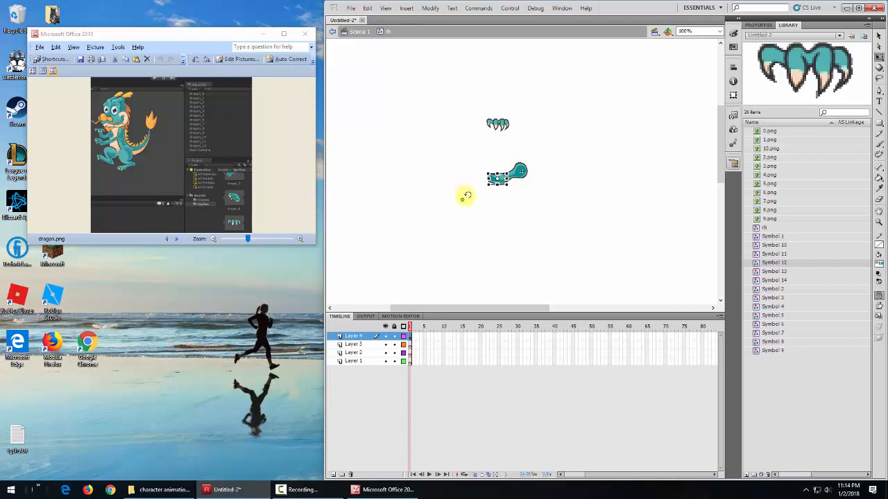
# Attach the claws to the free end of the forearm and return to Scene 1.
pyautogui.moveTo(500, 123); pyautogui.dragTo(485, 180)
pyautogui.press('Down')
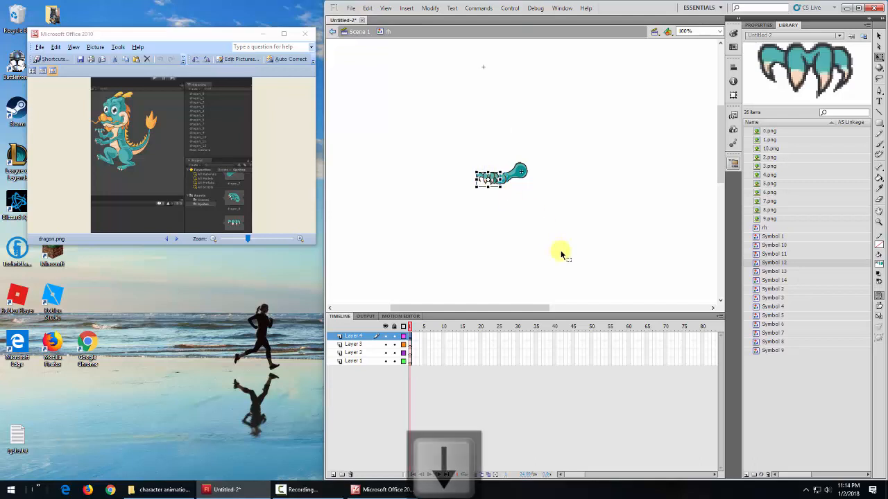
pyautogui.click(628, 167)
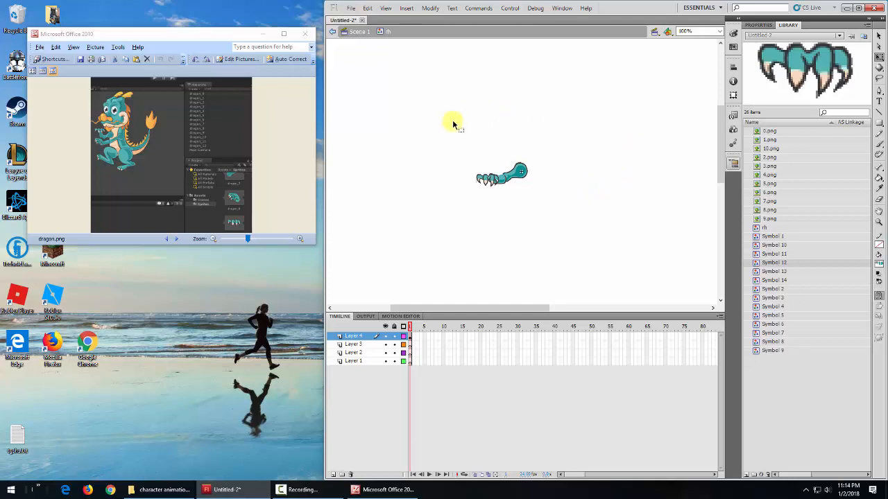
pyautogui.click(358, 32)
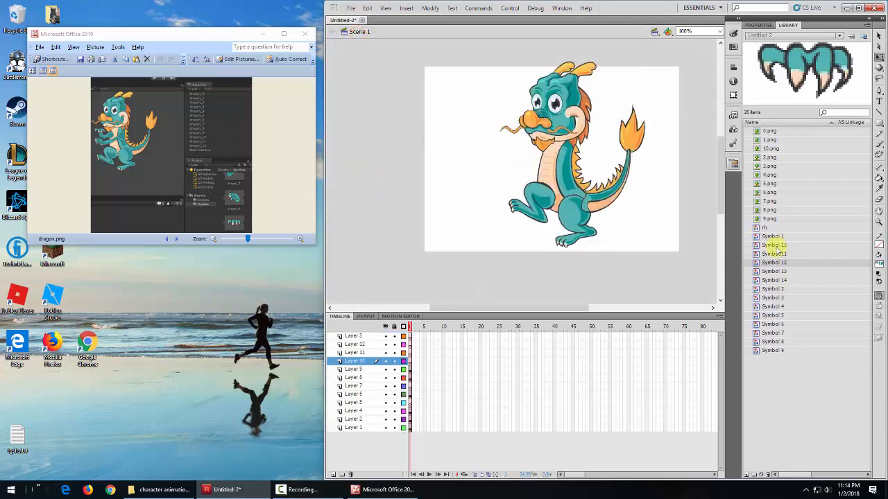
# Reopen the rh symbol for editing and transfer its claws from Layer 4 to Layer 3 at the same position.
pyautogui.doubleClick(759, 229)
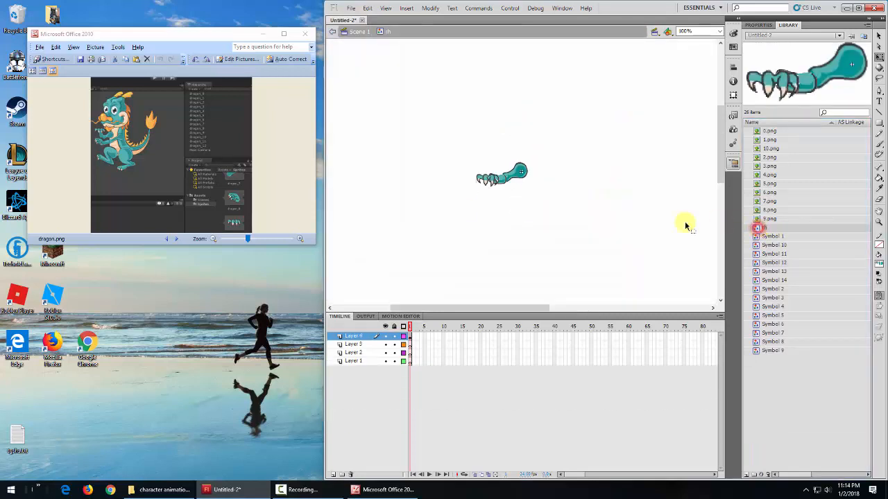
pyautogui.click(517, 179)
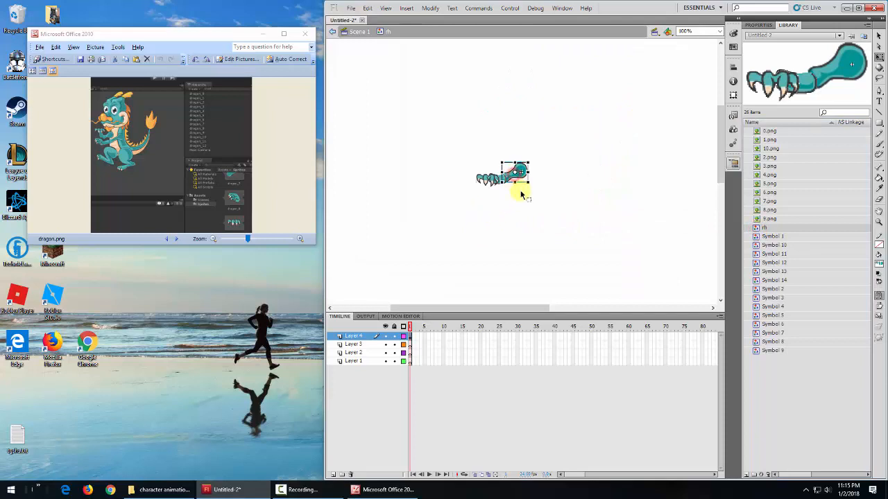
pyautogui.click(483, 181)
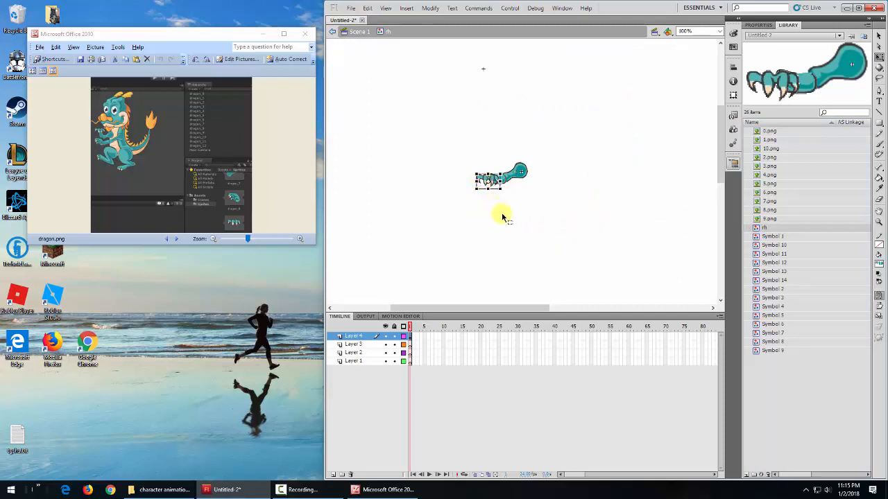
pyautogui.hotkey('ctrl', 'x')
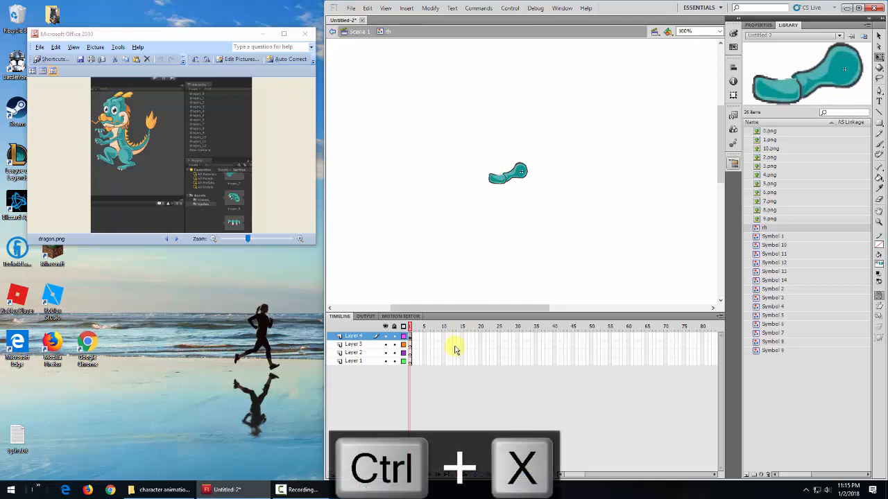
pyautogui.click(366, 345)
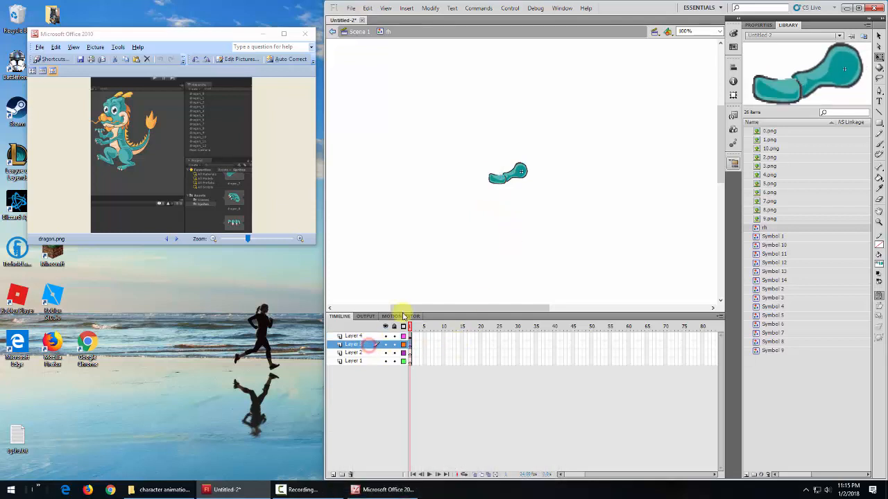
pyautogui.click(368, 7)
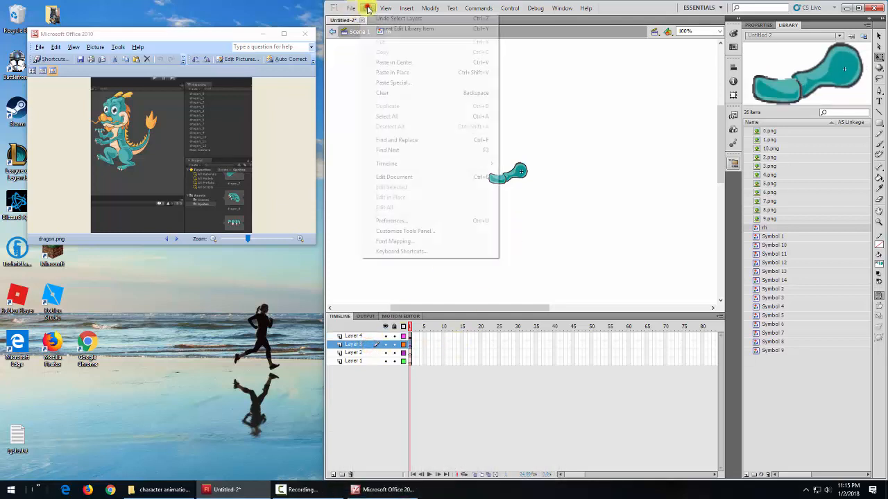
pyautogui.click(400, 73)
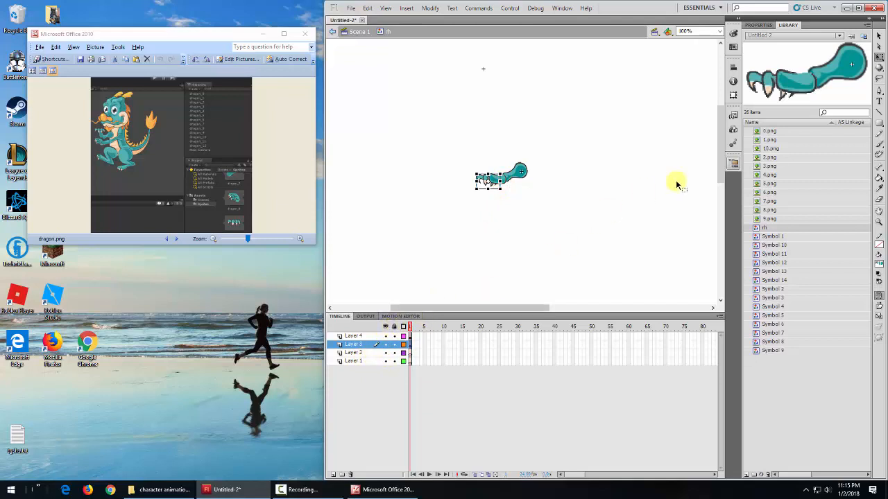
# Transfer the forearm from Layer 4 to Layer 2 at the same position, behind the claws and the upper arm.
pyautogui.click(879, 224)
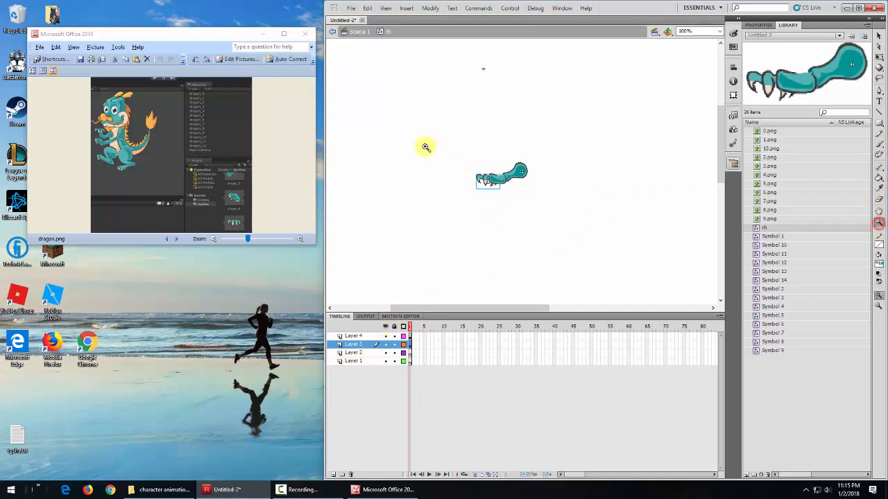
pyautogui.moveTo(448, 142); pyautogui.dragTo(541, 195)
pyautogui.click(527, 240)
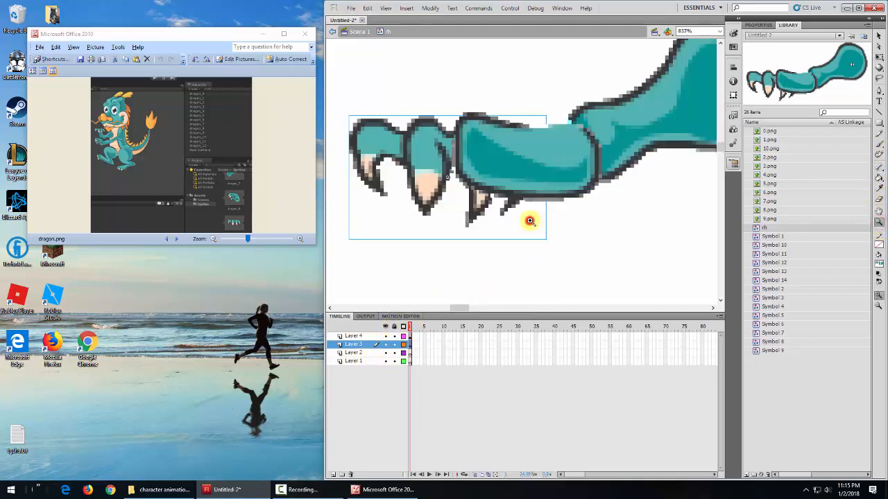
pyautogui.click(547, 151)
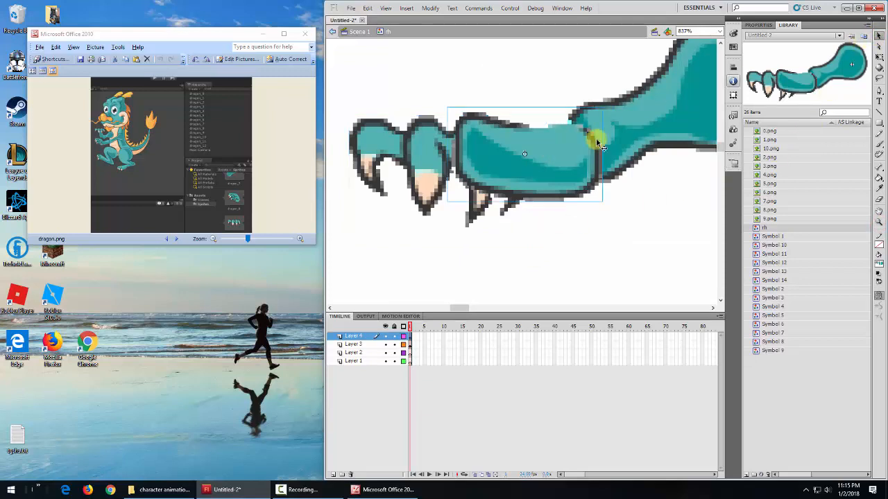
pyautogui.click(640, 124)
pyautogui.click(566, 161)
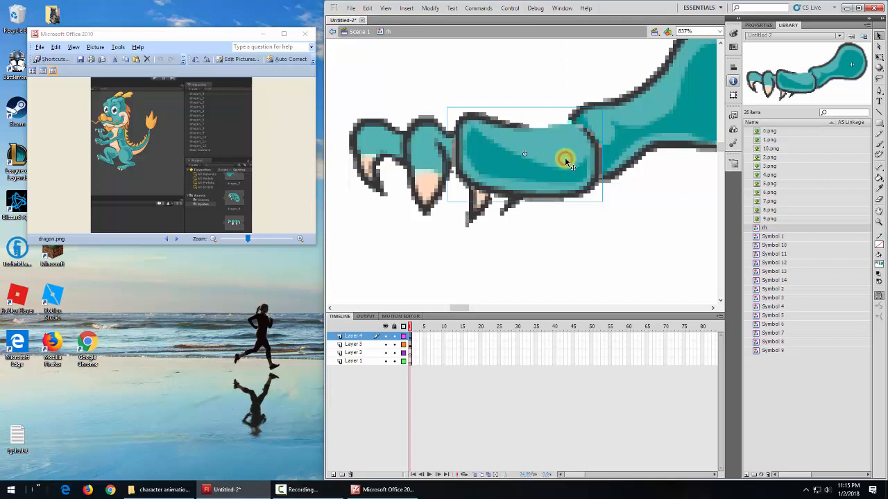
pyautogui.hotkey('ctrl', 'x')
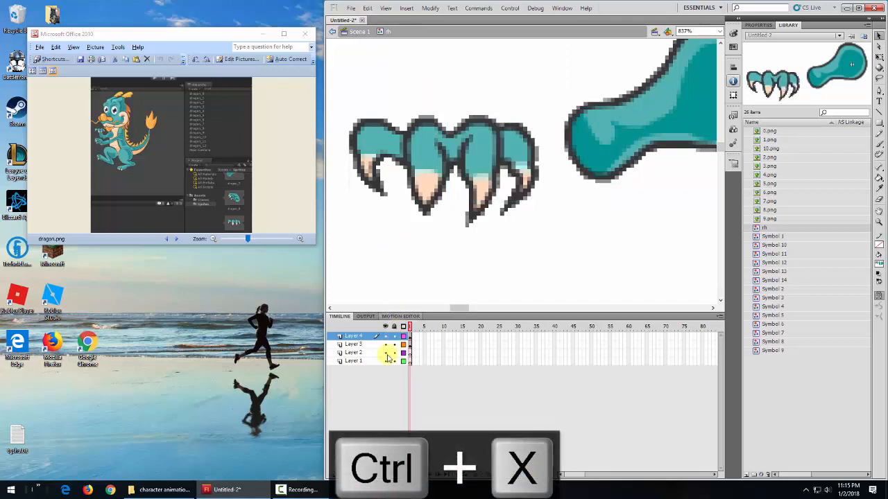
pyautogui.click(368, 354)
pyautogui.click(369, 8)
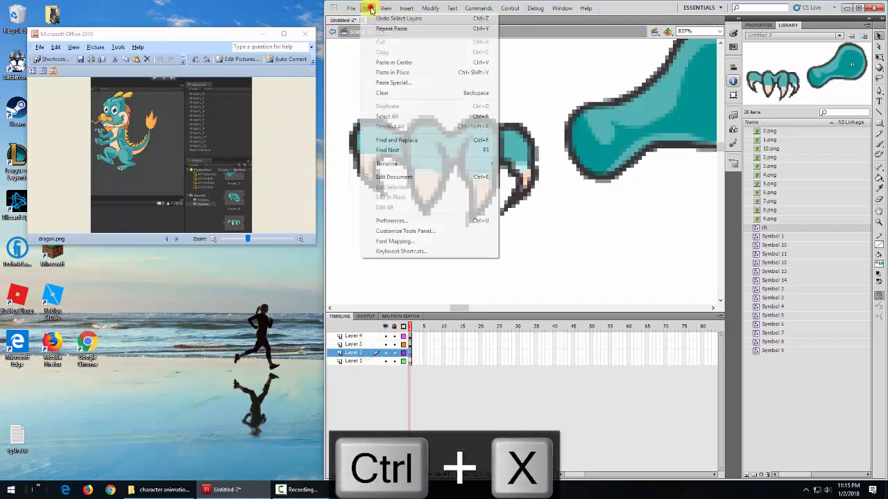
pyautogui.click(390, 73)
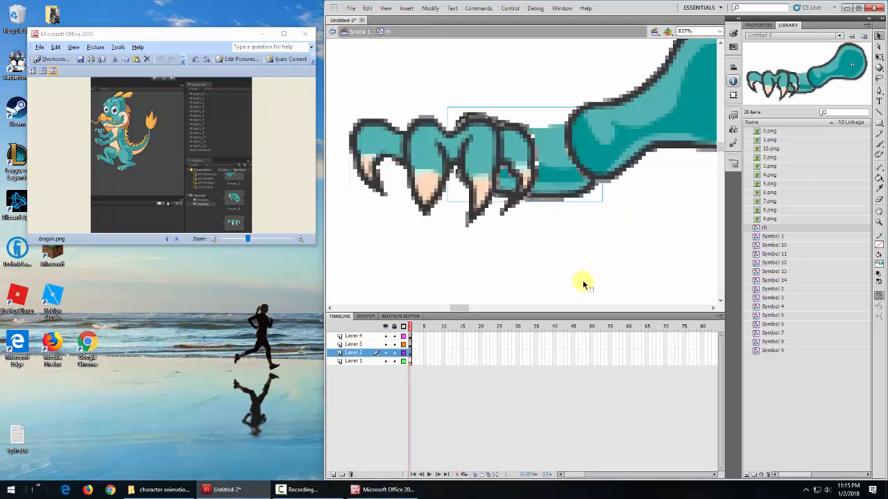
pyautogui.click(719, 32)
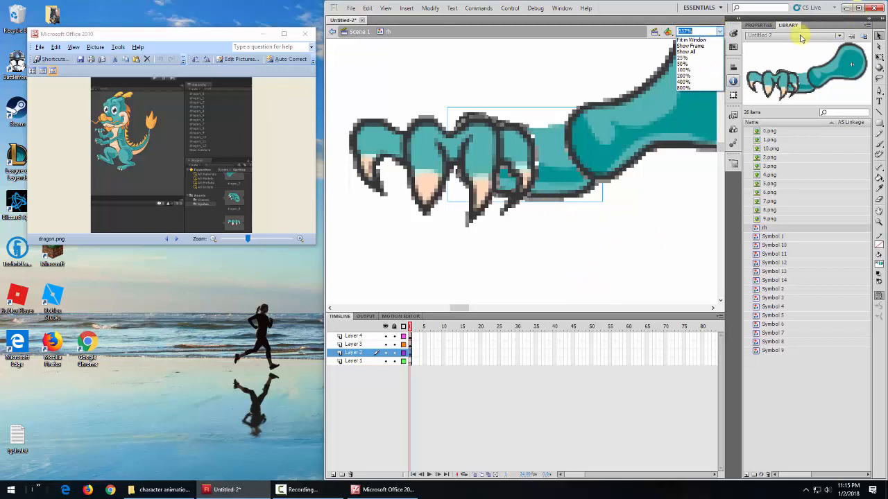
# Connect the upper arm, forearm and claws with the Bone tool, running from the shoulder through the elbow to the hand.
pyautogui.click(685, 70)
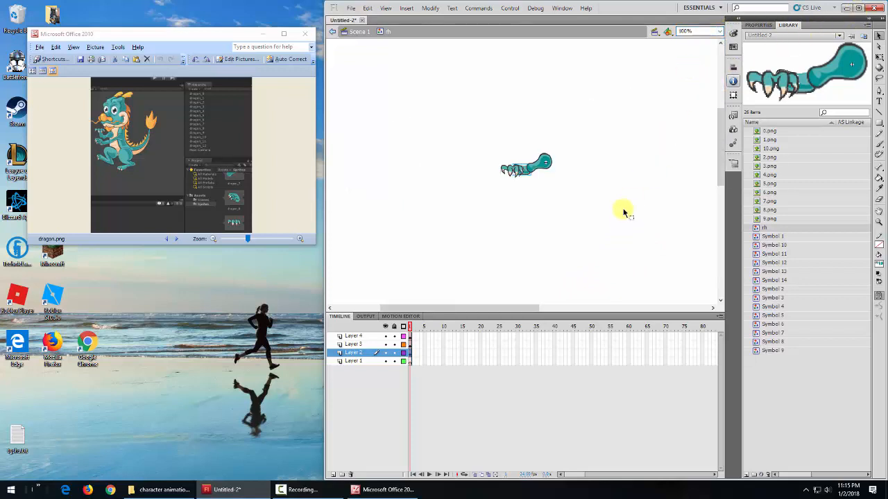
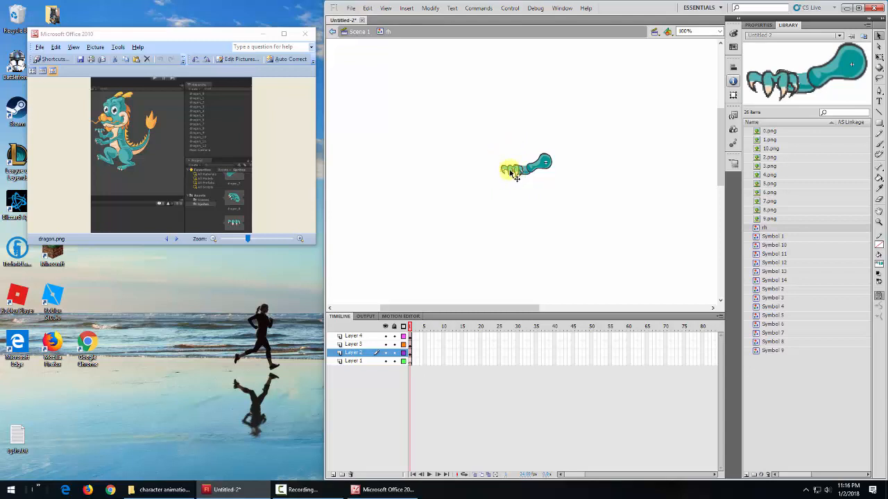
pyautogui.click(878, 167)
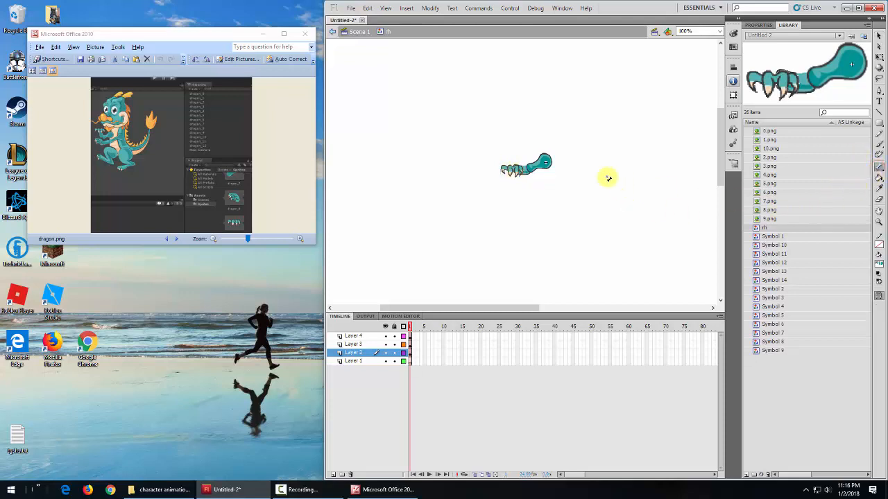
pyautogui.moveTo(543, 163); pyautogui.dragTo(534, 169)
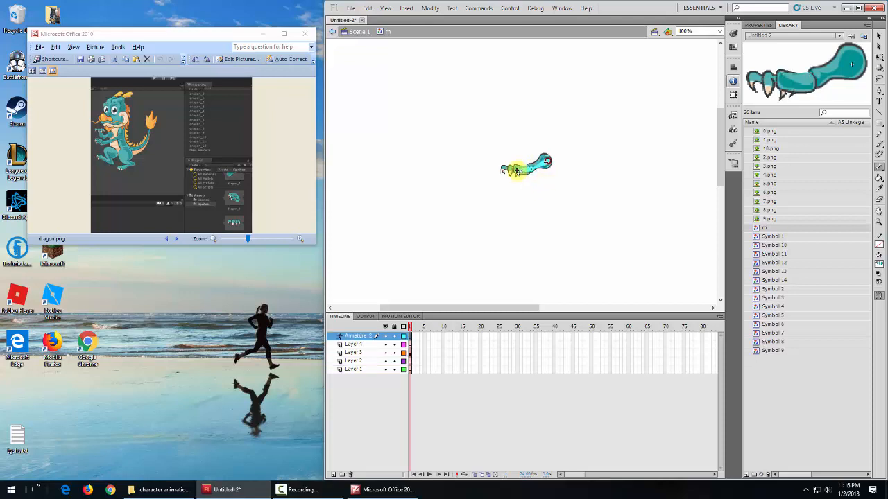
pyautogui.click(516, 171)
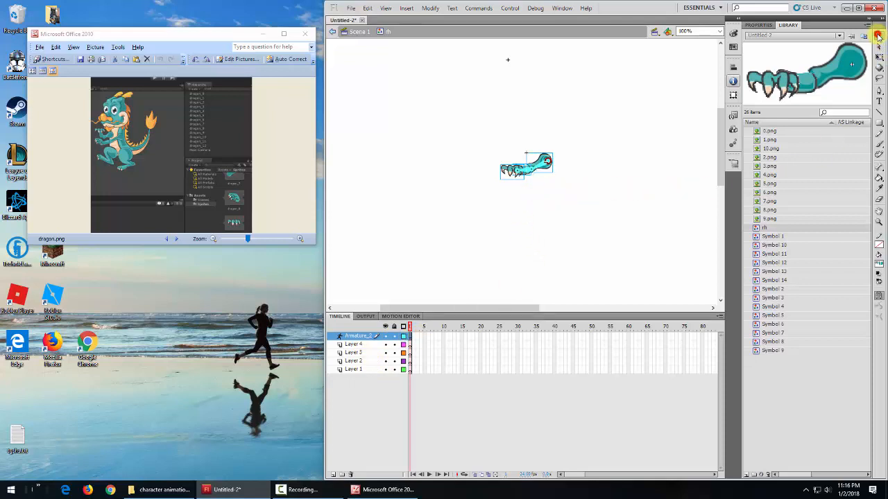
pyautogui.click(877, 36)
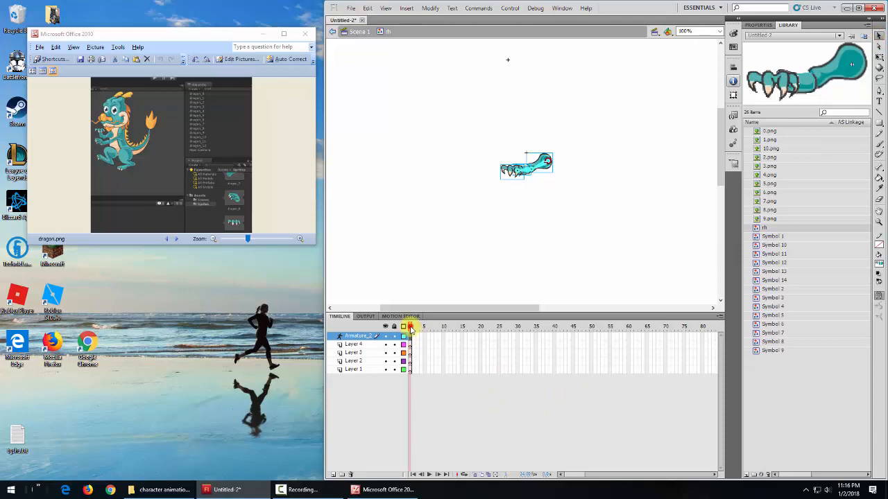
# Extend the arm's armature layer to frame 15.
pyautogui.click(447, 334)
pyautogui.click(462, 336)
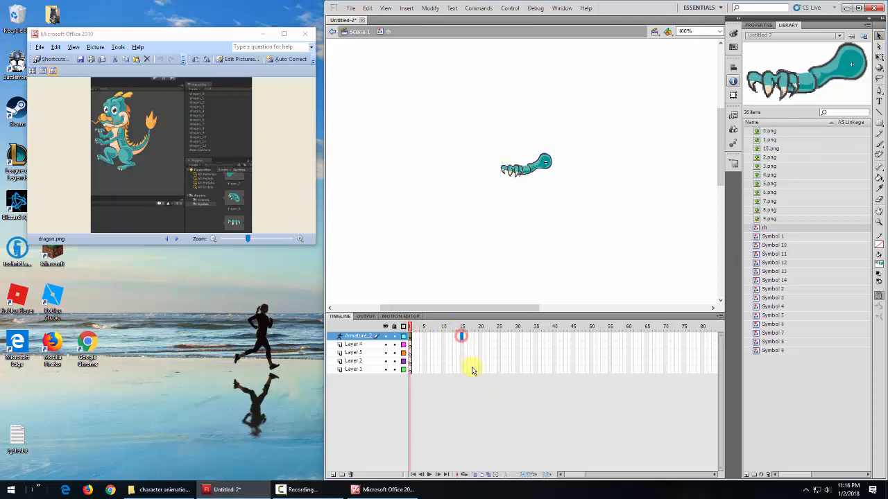
pyautogui.press('F5')
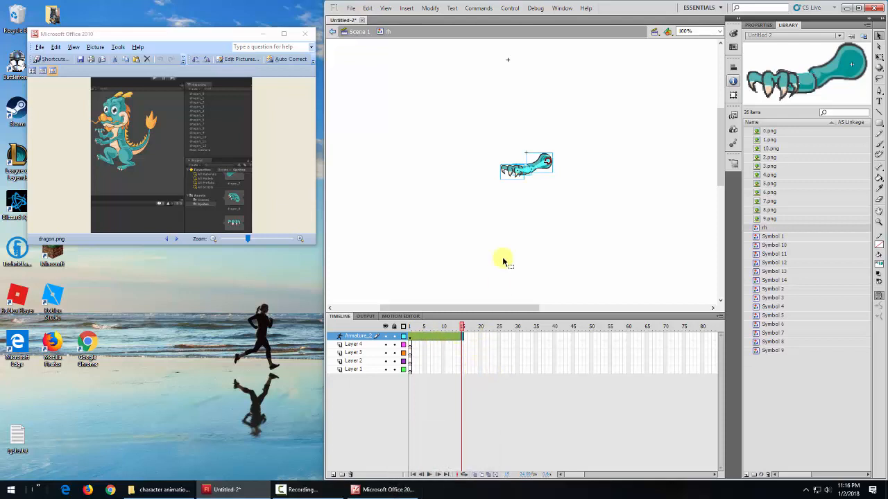
# Pose the armature at frame 1 with the arm bent upward at the elbow and the claws raised.
pyautogui.moveTo(462, 326); pyautogui.dragTo(409, 331)
pyautogui.click(517, 174)
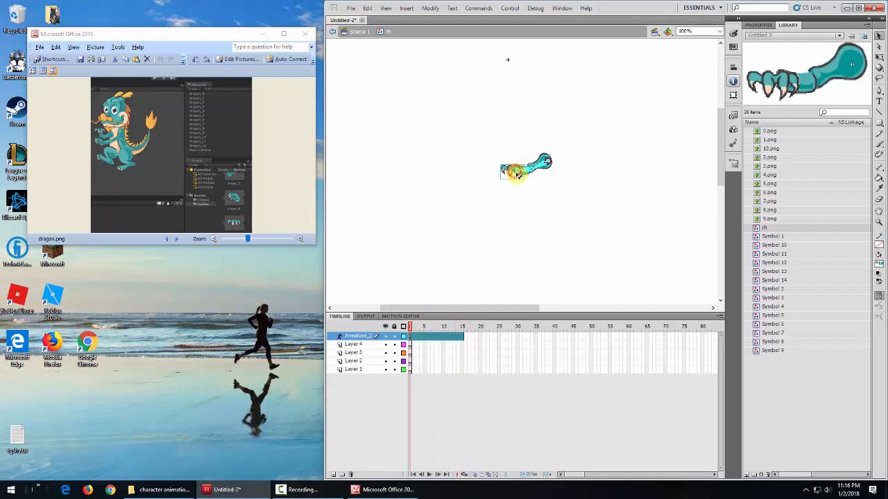
pyautogui.moveTo(525, 174); pyautogui.dragTo(511, 152)
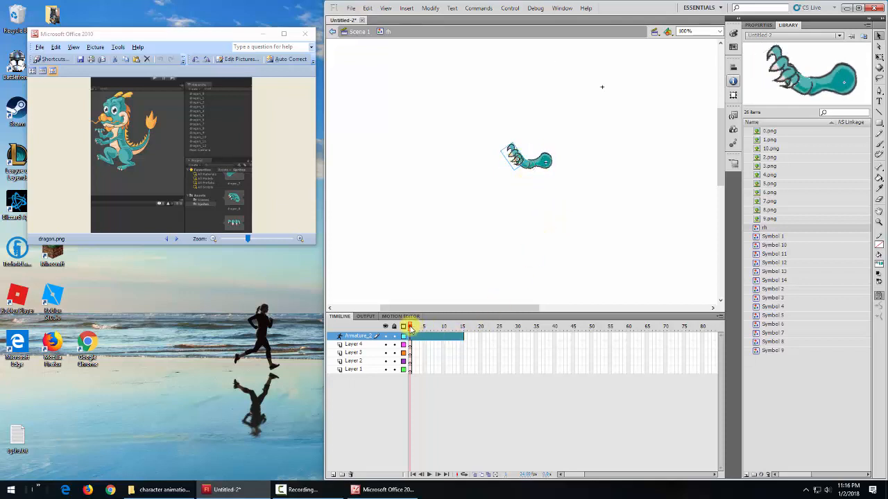
# Insert a pose at frame 15 of the armature layer that repeats the raised-arm pose.
pyautogui.moveTo(410, 328); pyautogui.dragTo(463, 332)
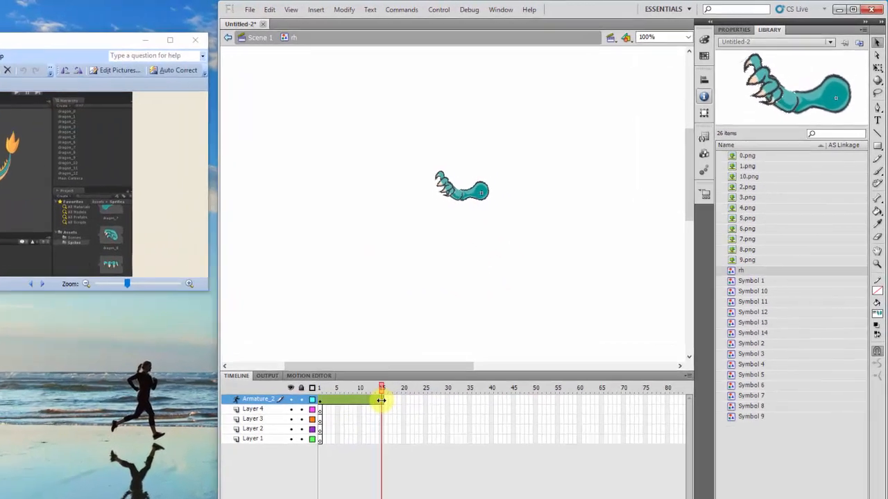
pyautogui.rightClick(462, 341)
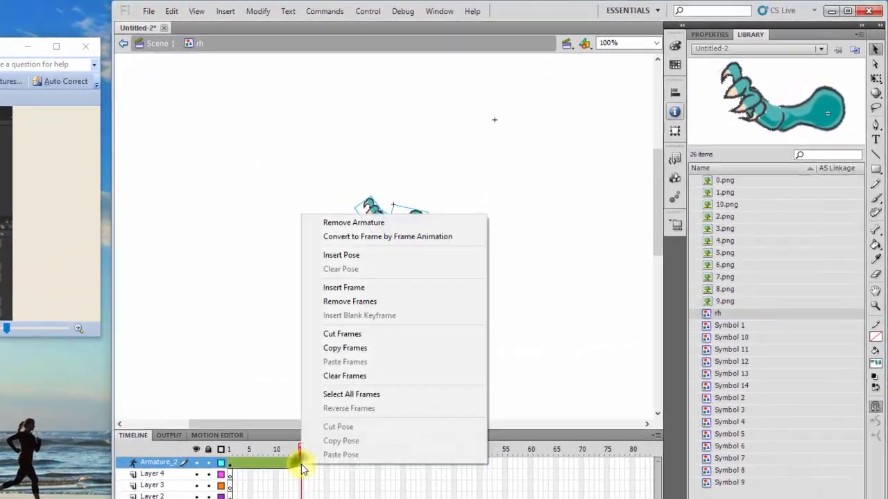
pyautogui.click(339, 255)
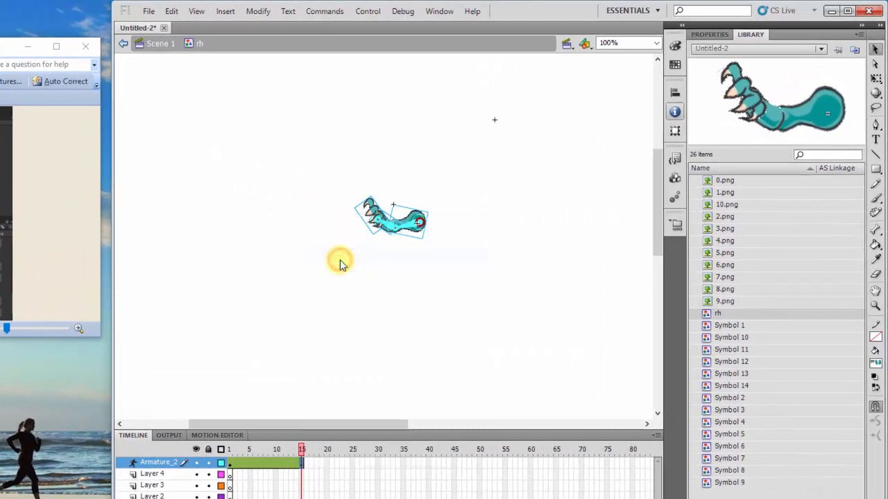
# Pose the arm swung downward at frame 8, and scrub back to frame 1 to check the motion.
pyautogui.moveTo(303, 449); pyautogui.dragTo(267, 454)
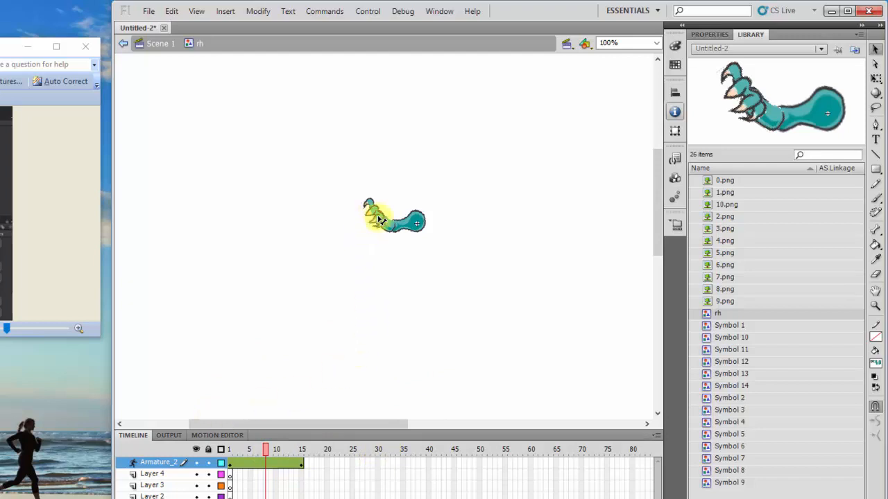
pyautogui.click(380, 221)
pyautogui.moveTo(379, 221); pyautogui.dragTo(373, 256)
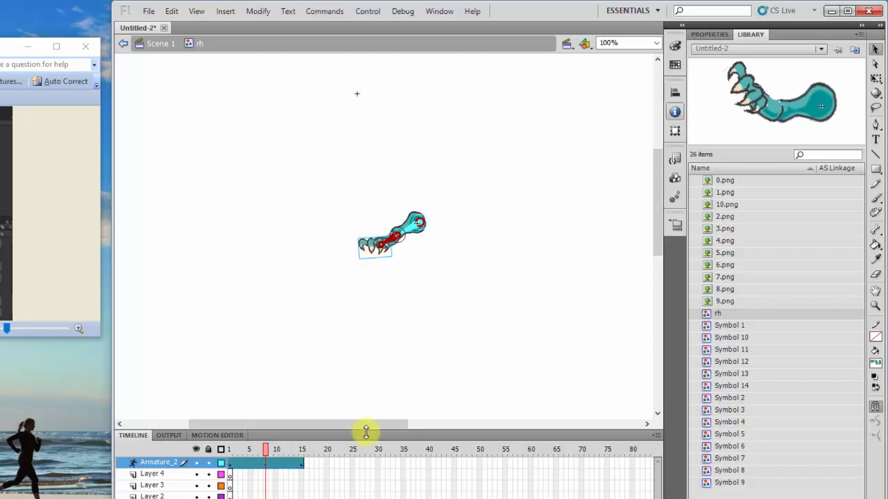
pyautogui.moveTo(258, 451); pyautogui.dragTo(223, 454)
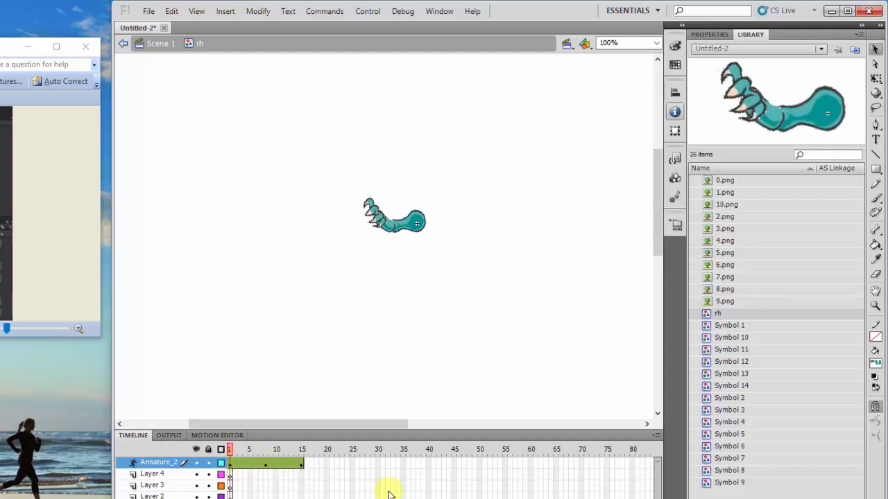
# Return to Scene 1 and place an instance of the rh symbol on Layer 10 at the front of the dragon's chest.
pyautogui.click(158, 43)
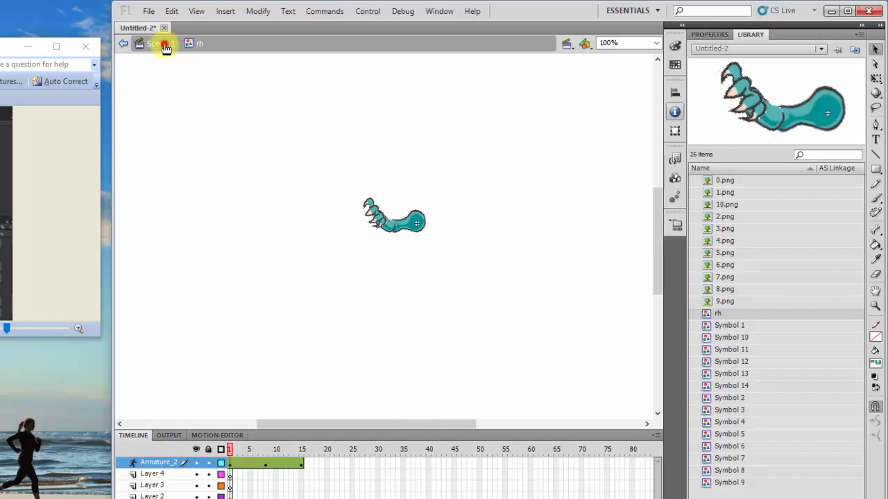
pyautogui.doubleClick(708, 315)
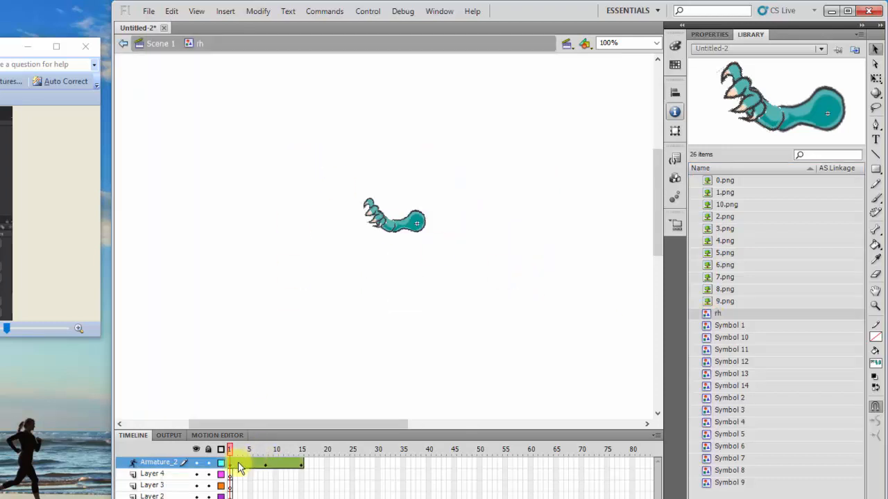
pyautogui.click(165, 44)
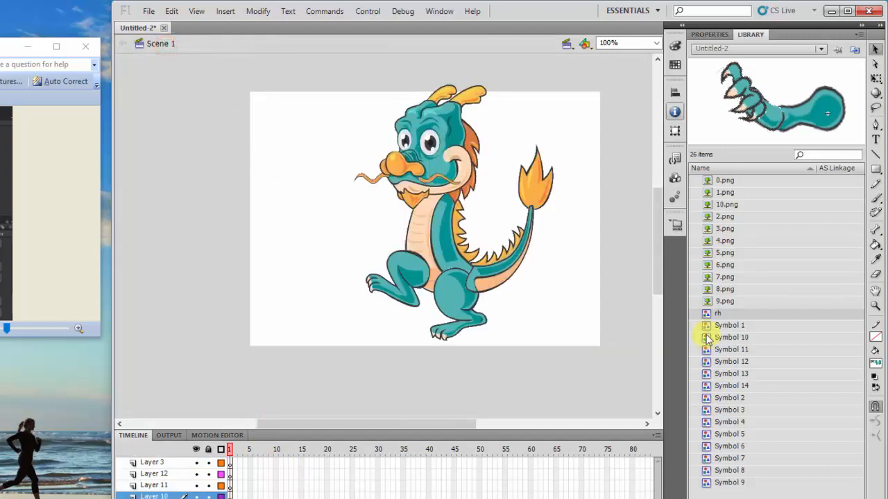
pyautogui.moveTo(709, 313); pyautogui.dragTo(398, 228)
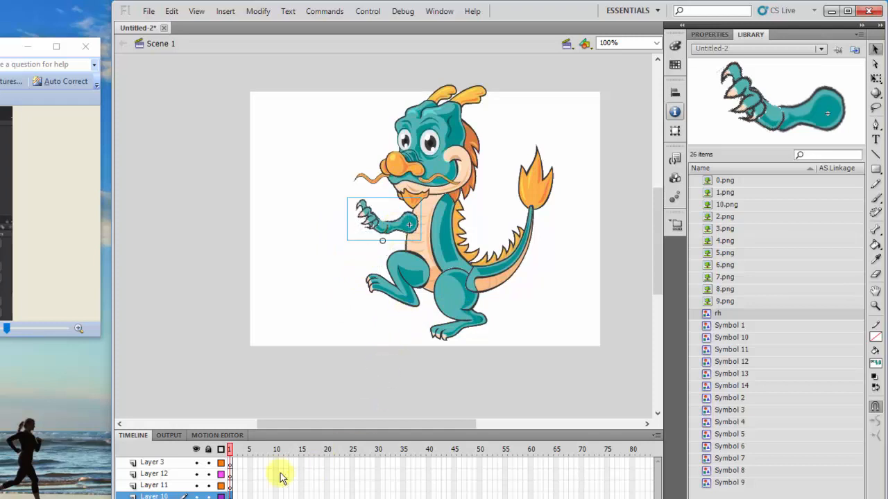
pyautogui.click(223, 449)
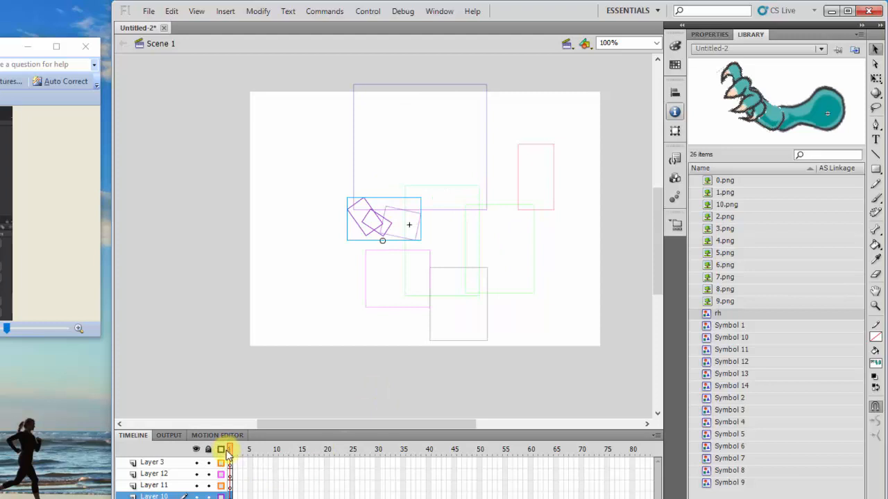
pyautogui.click(222, 450)
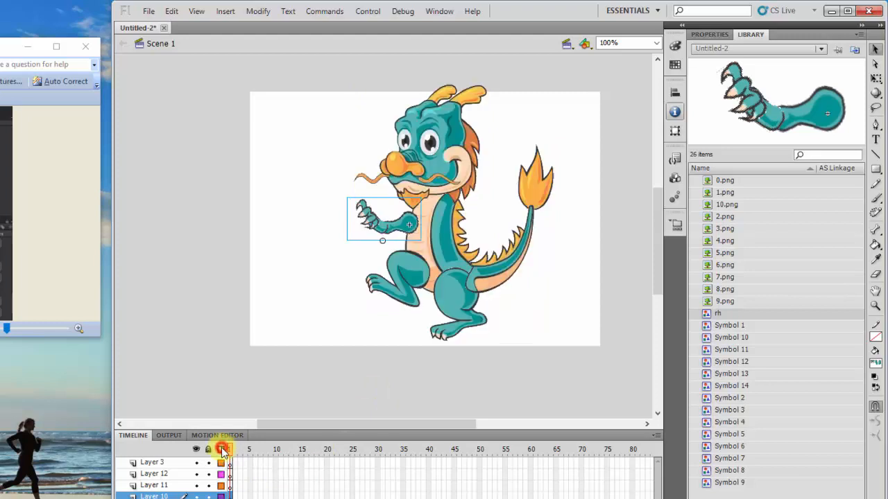
# Extend all layers of the main timeline to frame 120.
pyautogui.click(280, 451)
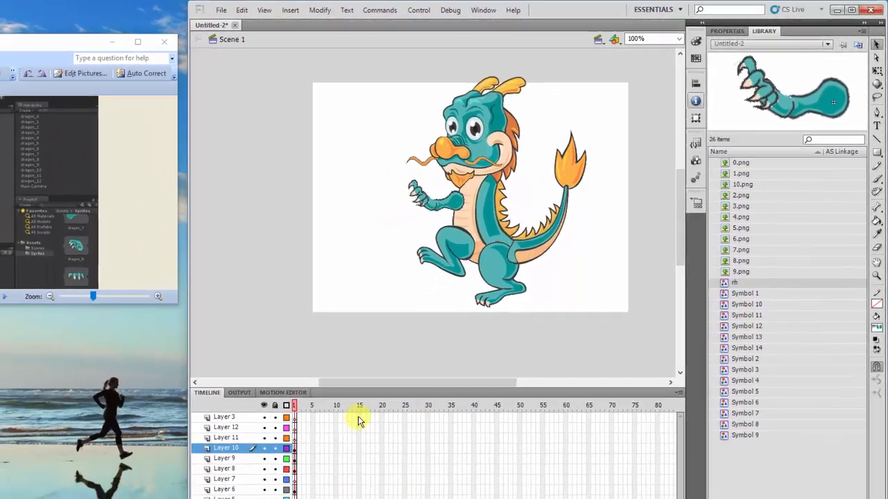
pyautogui.moveTo(300, 462); pyautogui.dragTo(300, 498)
pyautogui.moveTo(371, 461); pyautogui.dragTo(373, 498)
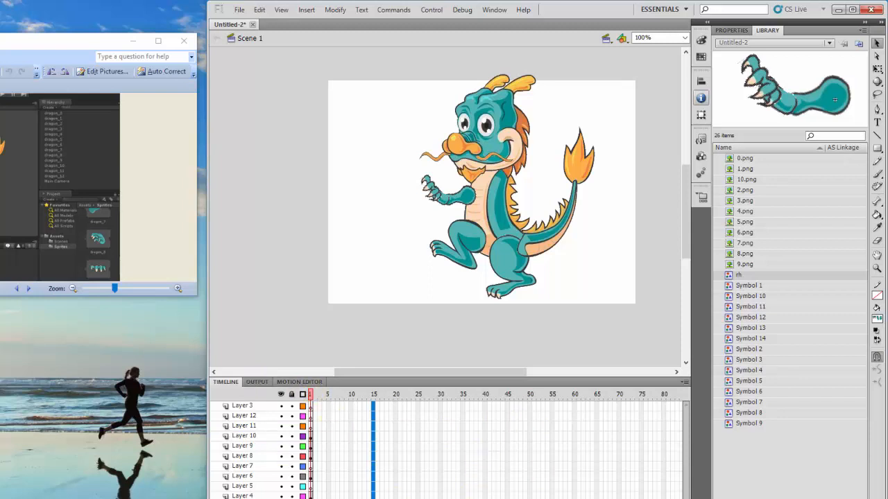
pyautogui.moveTo(486, 498); pyautogui.dragTo(520, 498)
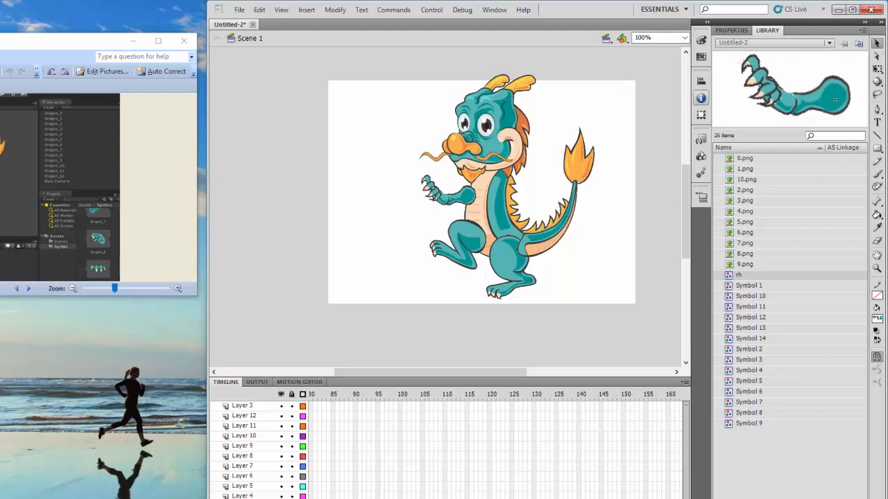
pyautogui.moveTo(490, 409); pyautogui.dragTo(490, 498)
pyautogui.press('F5')
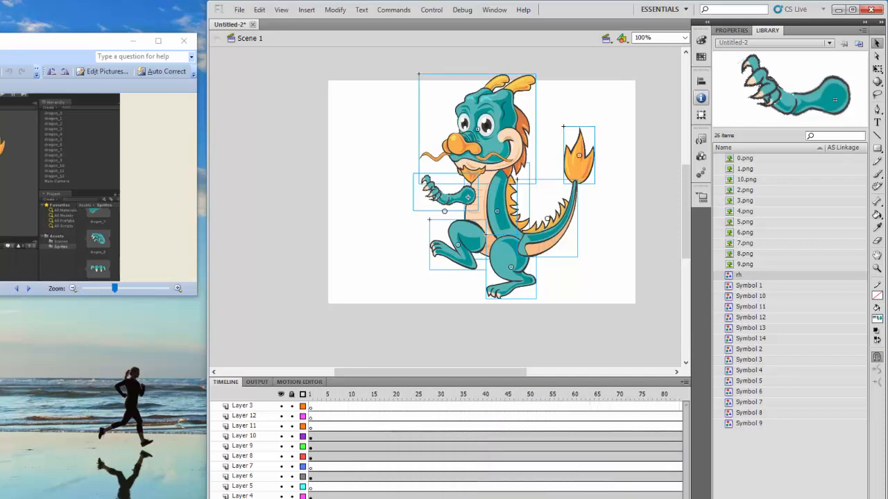
# Select the arm instance on the stage and scrub the main timeline near frame 1 to check its movement.
pyautogui.click(393, 240)
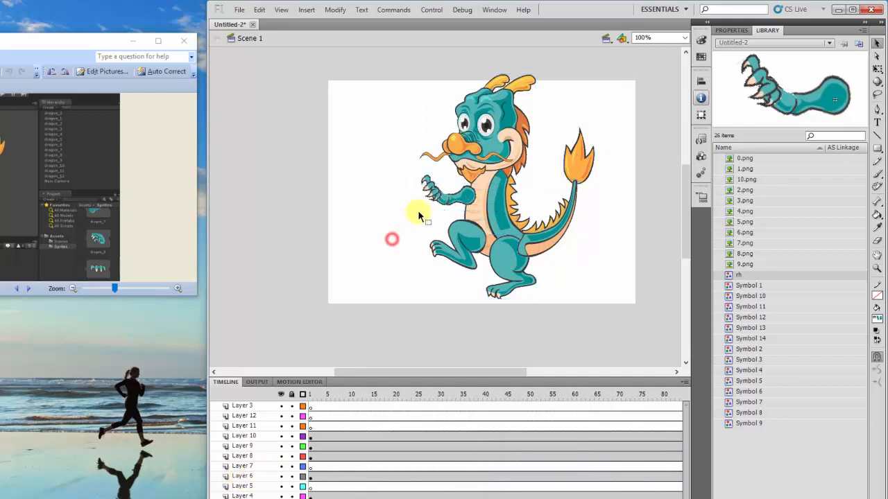
pyautogui.click(432, 202)
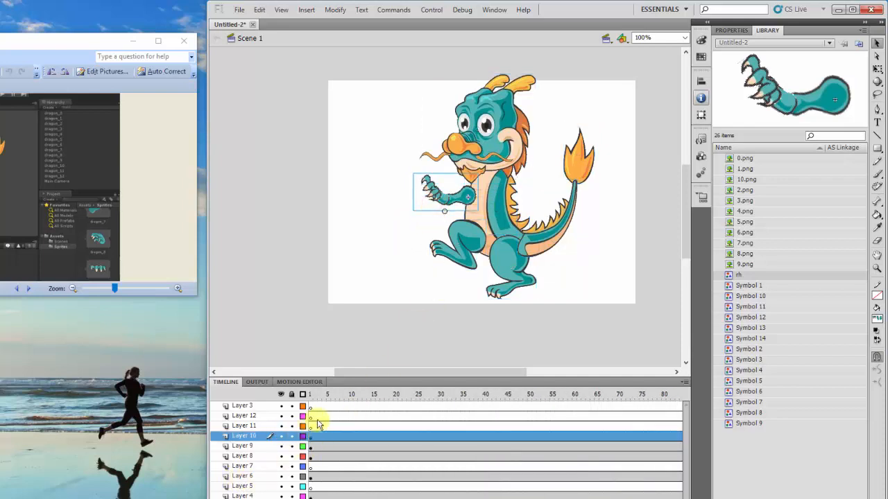
pyautogui.click(310, 394)
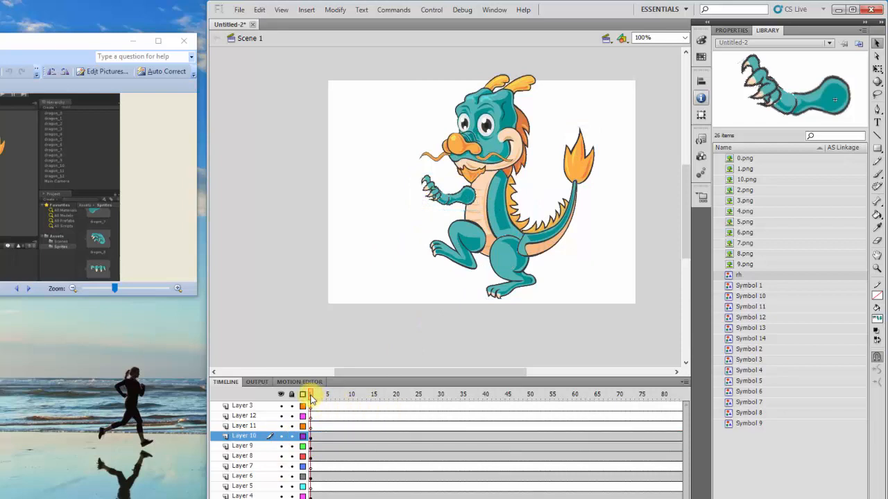
pyautogui.moveTo(317, 400)
pyautogui.mouseDown()
pyautogui.moveTo(411, 414)
pyautogui.moveTo(503, 412)
pyautogui.moveTo(310, 414)
pyautogui.mouseUp()
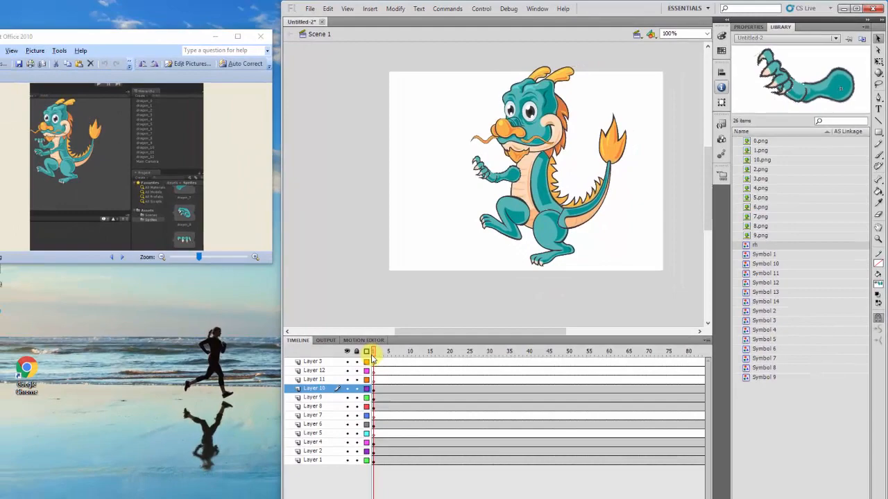
# Maximize the Flash window, try moving the dragon's standing leg toward the raised one, and undo that move.
pyautogui.click(511, 266)
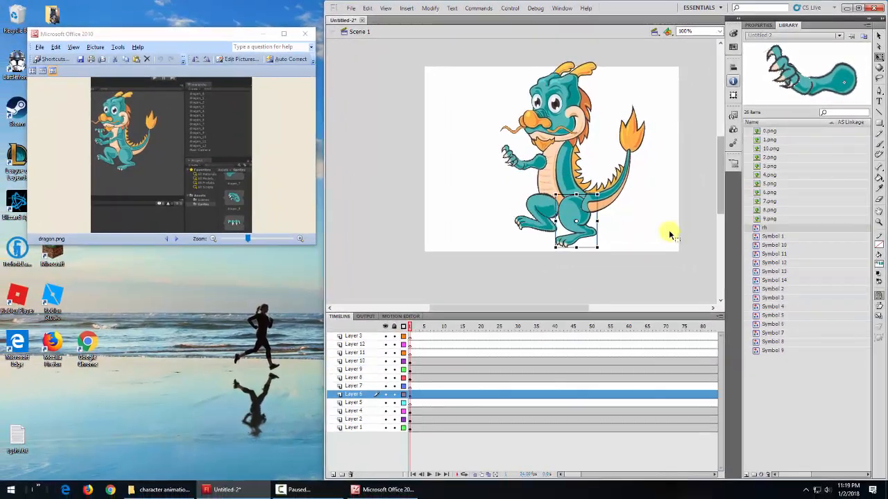
pyautogui.click(858, 8)
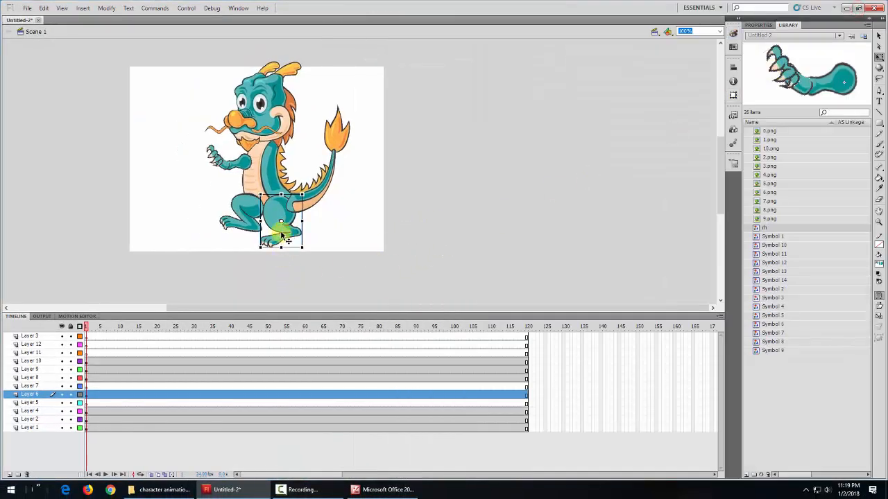
pyautogui.moveTo(278, 234); pyautogui.dragTo(243, 218)
pyautogui.hotkey('ctrl', 'z')
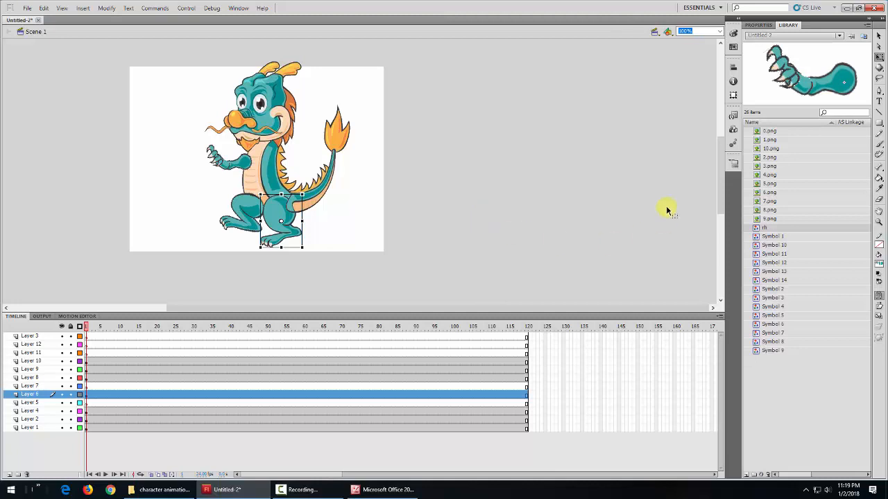
# Set the stage width to 750 px in the document properties.
pyautogui.click(574, 182)
pyautogui.click(758, 25)
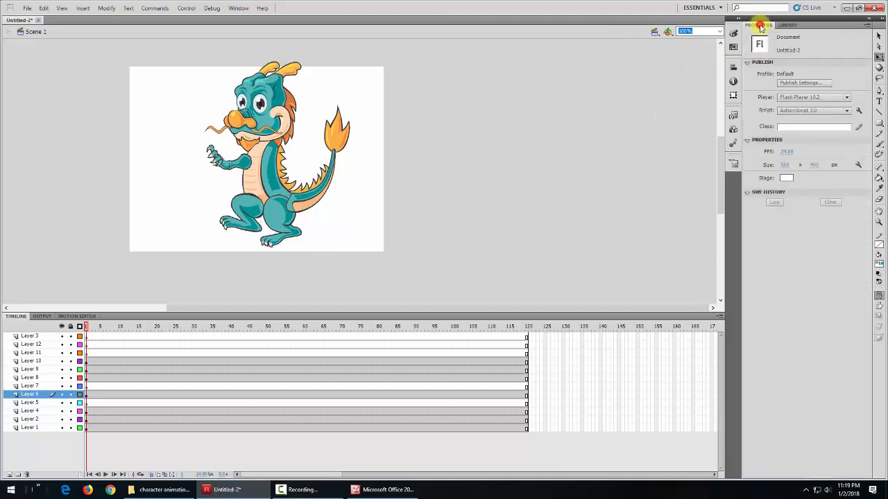
pyautogui.click(785, 167)
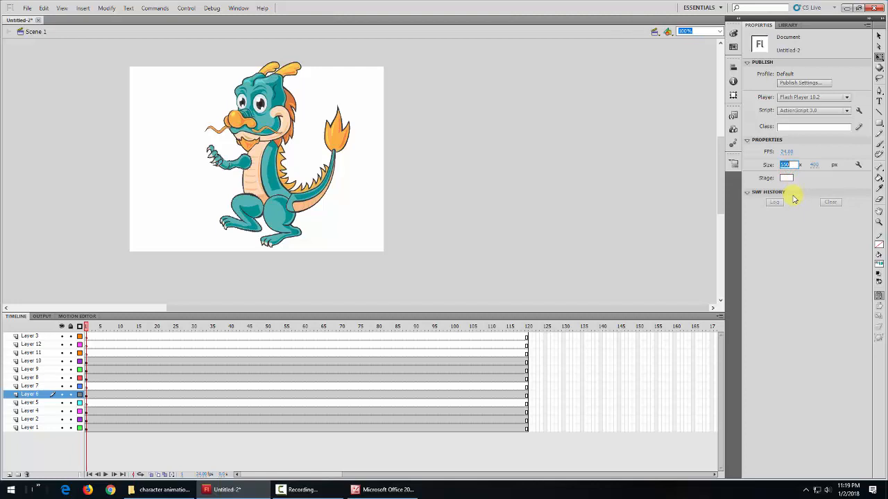
pyautogui.write('750')
pyautogui.press('Return')
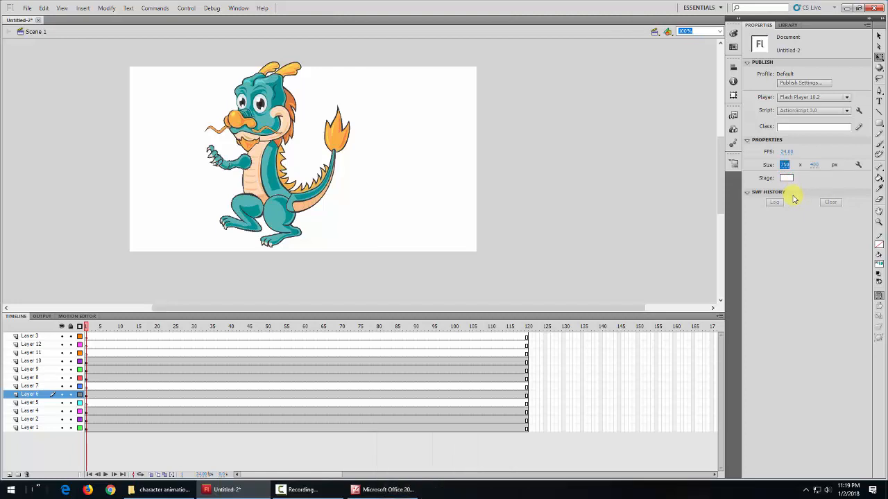
# Set the stage size to 1000 × 600 px.
pyautogui.click(783, 166)
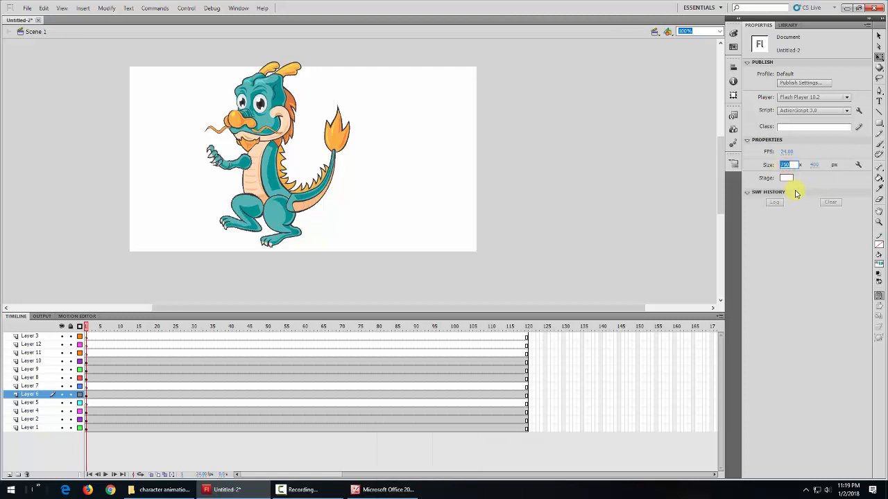
pyautogui.press('Return')
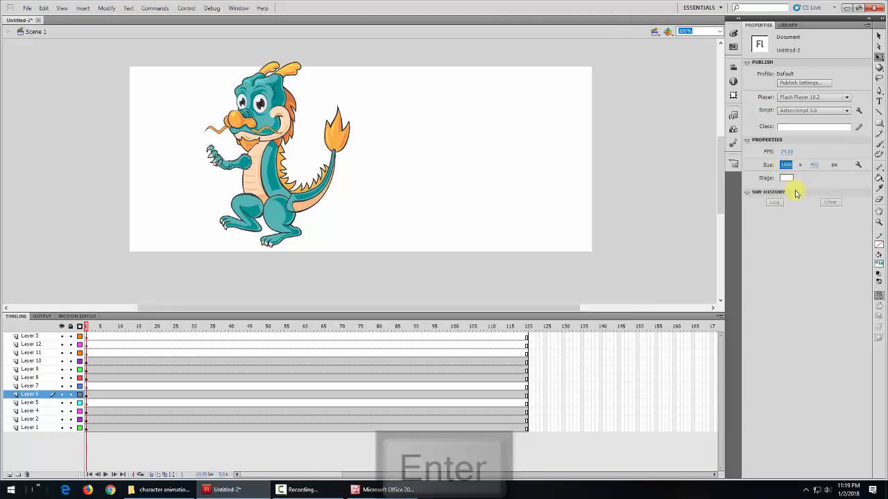
pyautogui.click(813, 166)
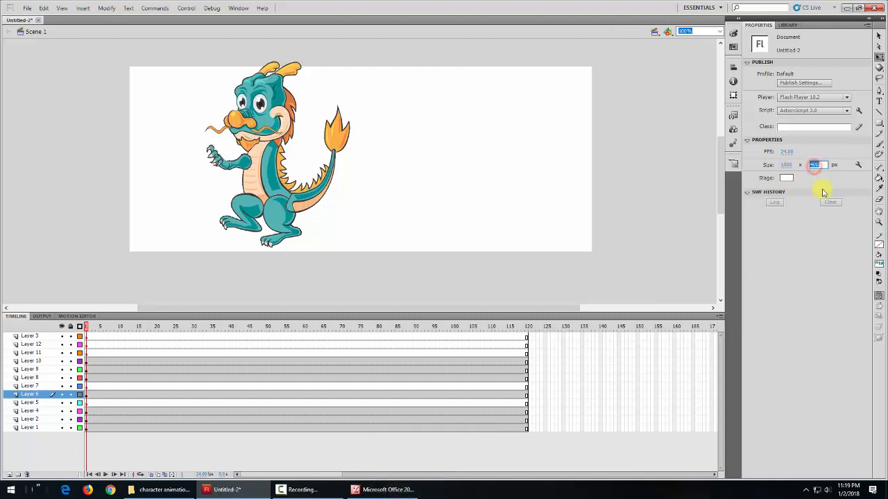
pyautogui.write('600')
pyautogui.press('Return')
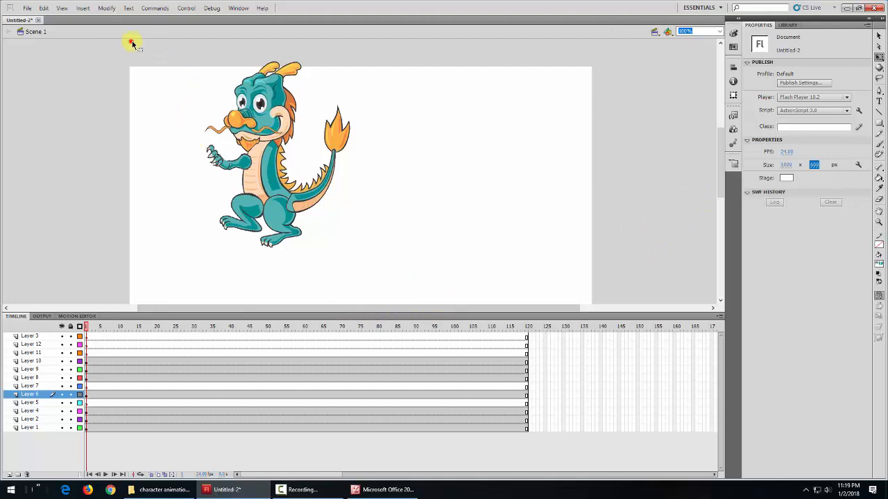
# Select all the dragon's parts and move them together to the right side of the stage, at about X 625, Y 144.
pyautogui.moveTo(132, 43); pyautogui.dragTo(381, 260)
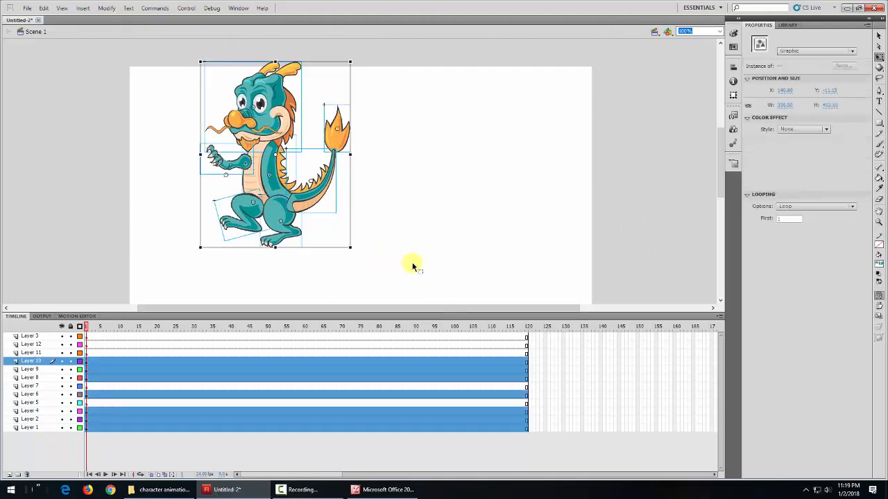
pyautogui.moveTo(275, 102); pyautogui.dragTo(515, 149)
pyautogui.moveTo(725, 140); pyautogui.dragTo(725, 151)
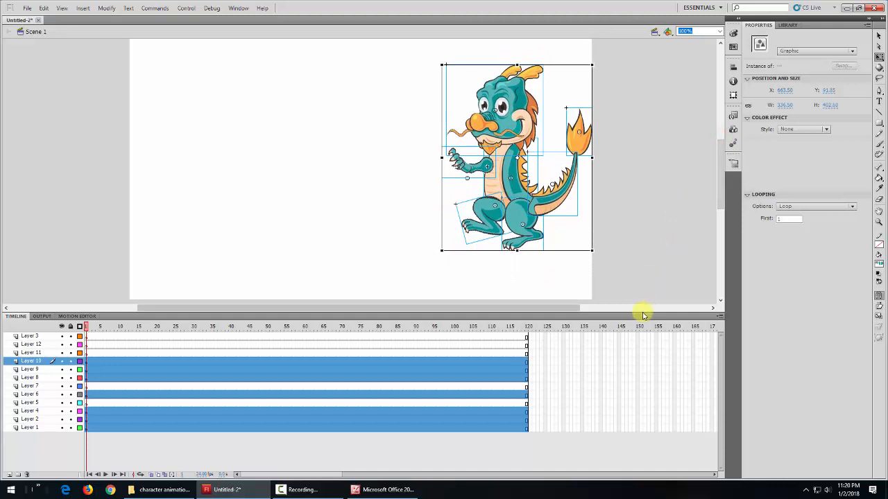
pyautogui.moveTo(644, 310); pyautogui.dragTo(645, 343)
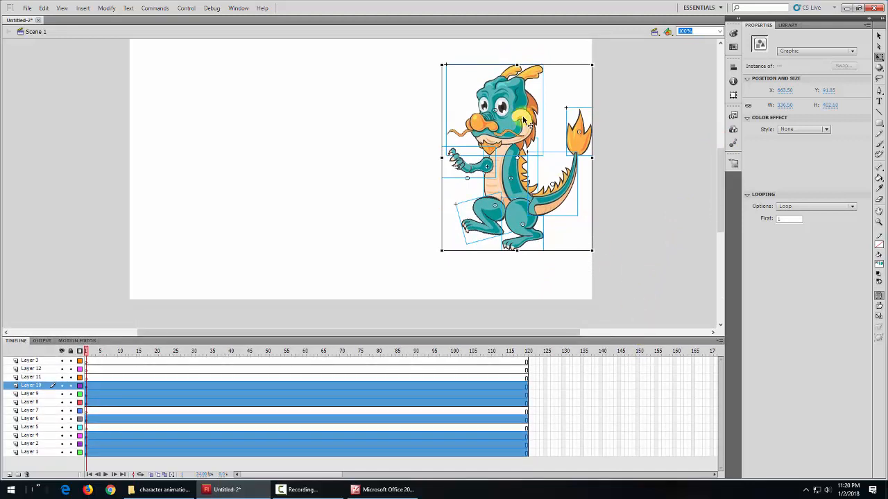
pyautogui.moveTo(521, 101); pyautogui.dragTo(502, 135)
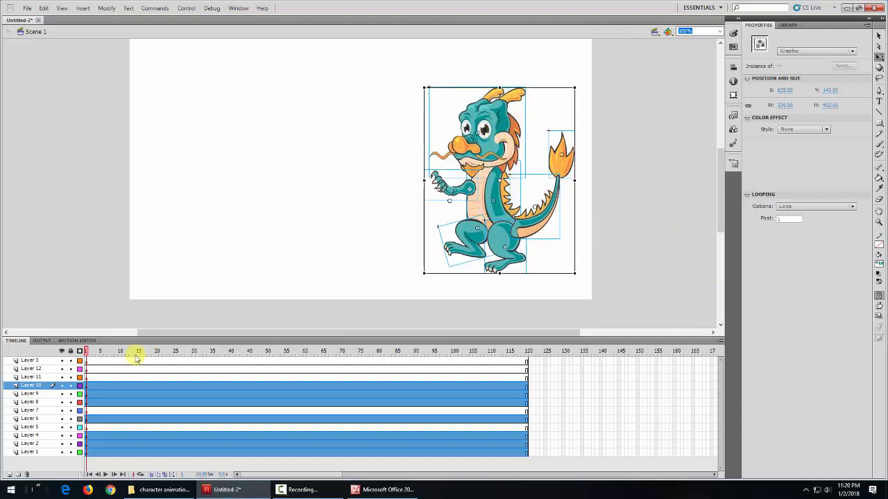
# Remove the frames after frame 15 from Layer 4, which holds the dragon's raised leg.
pyautogui.moveTo(87, 352); pyautogui.dragTo(139, 388)
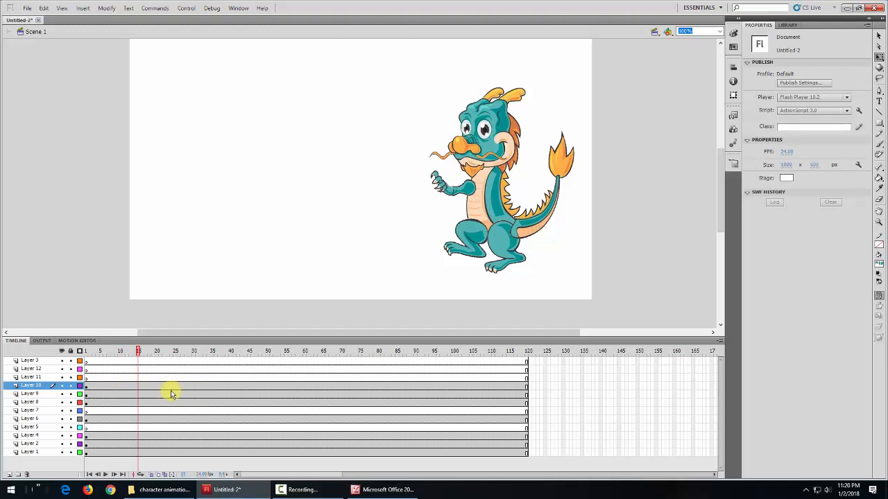
pyautogui.click(463, 235)
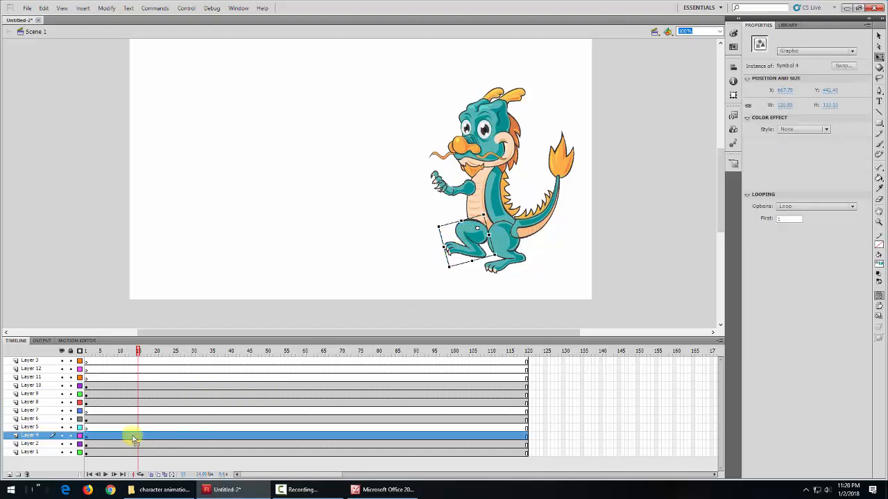
pyautogui.click(525, 428)
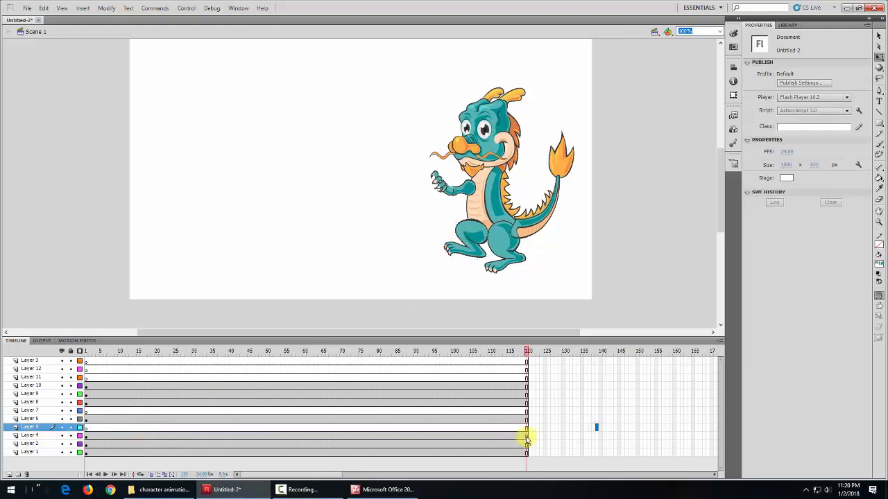
pyautogui.moveTo(525, 438); pyautogui.dragTo(147, 438)
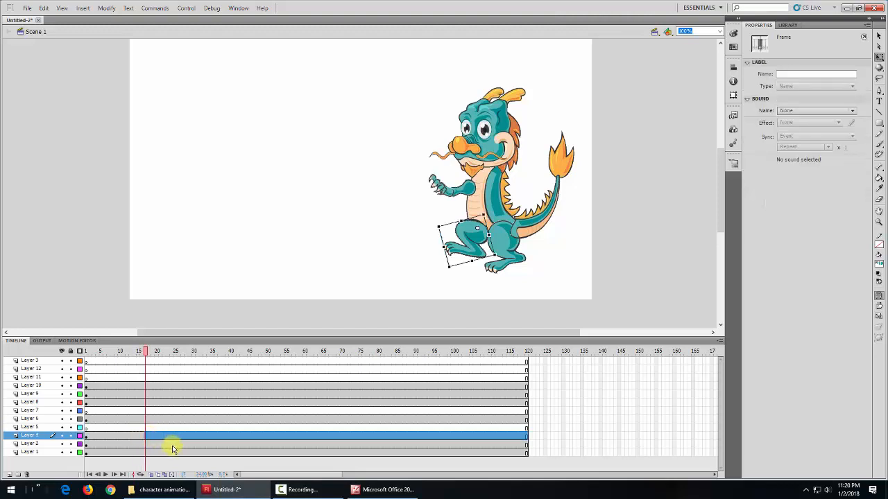
pyautogui.rightClick(174, 436)
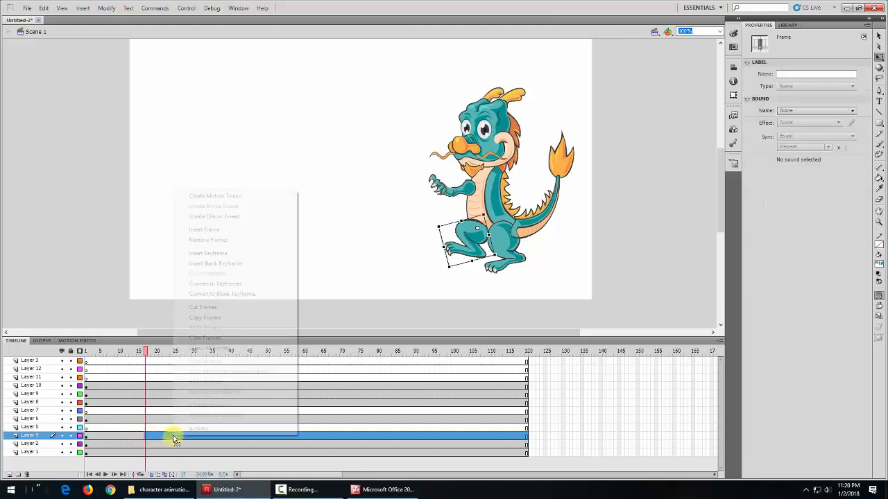
pyautogui.click(217, 239)
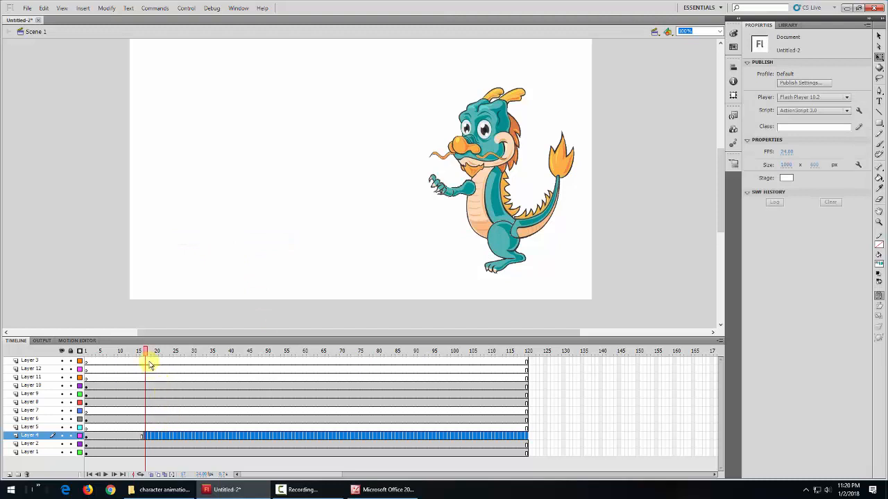
pyautogui.moveTo(145, 354)
pyautogui.mouseDown()
pyautogui.moveTo(85, 359)
pyautogui.moveTo(143, 369)
pyautogui.mouseUp()
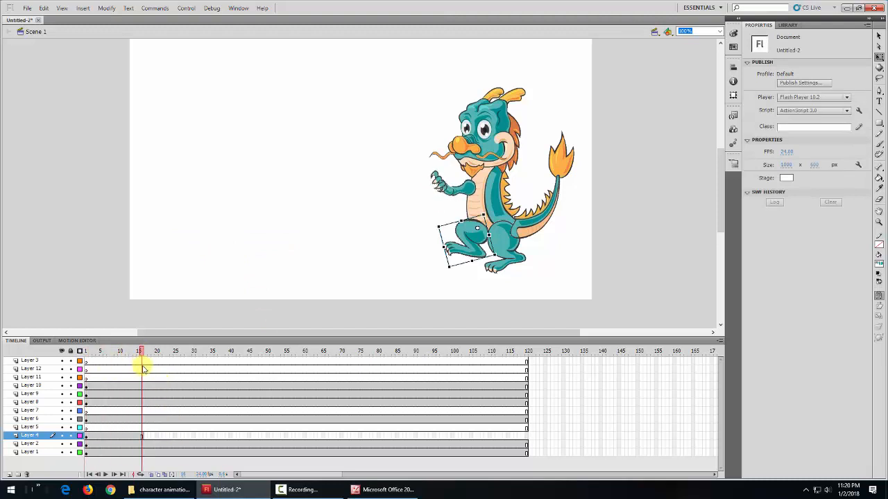
pyautogui.click(140, 438)
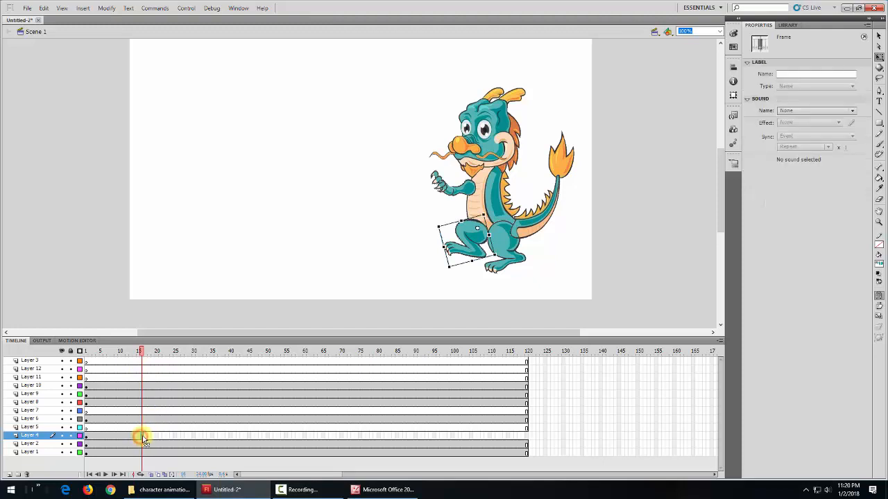
pyautogui.rightClick(140, 438)
pyautogui.click(187, 240)
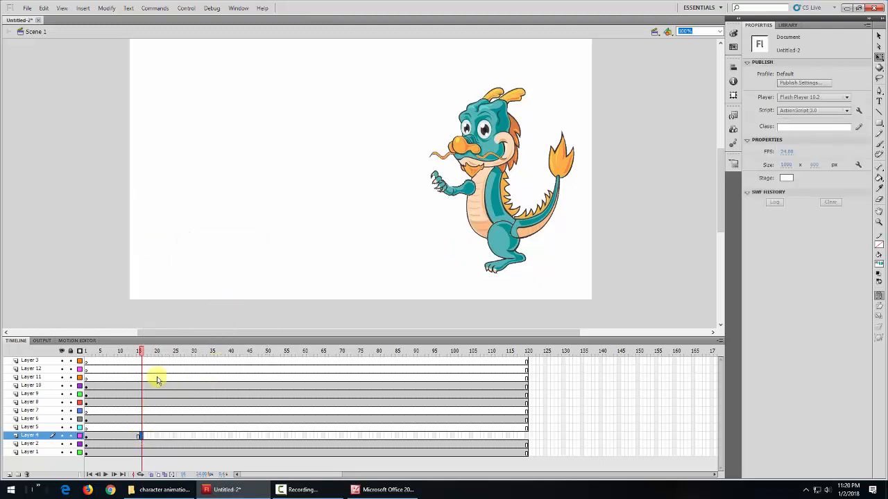
# Create a motion tween on Layer 4 for the raised leg.
pyautogui.moveTo(143, 353); pyautogui.dragTo(85, 393)
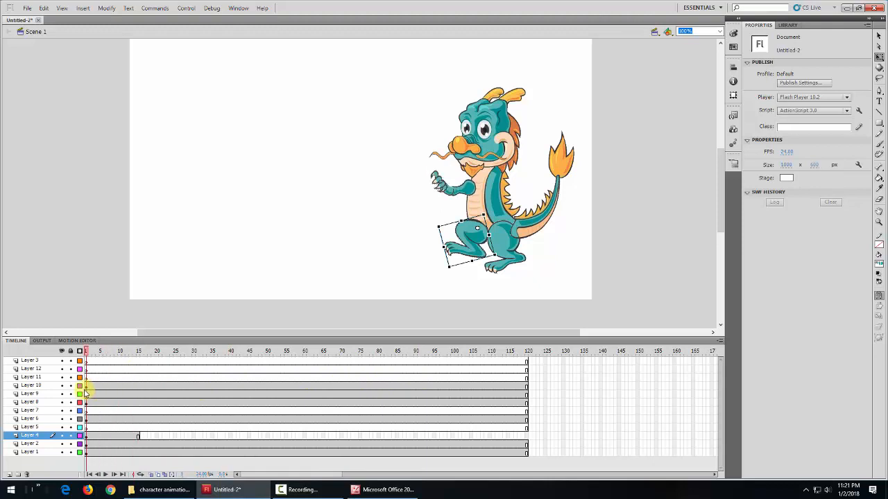
pyautogui.rightClick(112, 432)
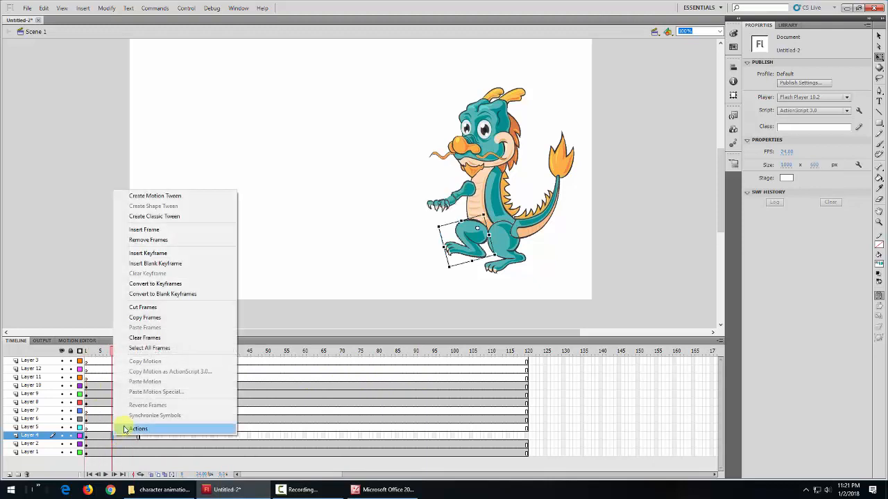
pyautogui.click(154, 196)
# At frame 1, adjust the raised leg's transformation point on the upper thigh and rotate the leg so the foot swings down toward the body.
pyautogui.moveTo(113, 351); pyautogui.dragTo(86, 361)
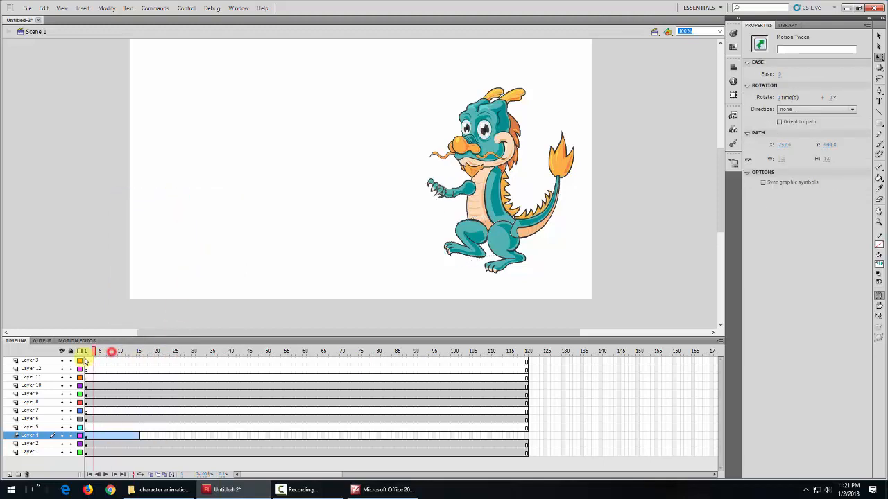
pyautogui.click(476, 231)
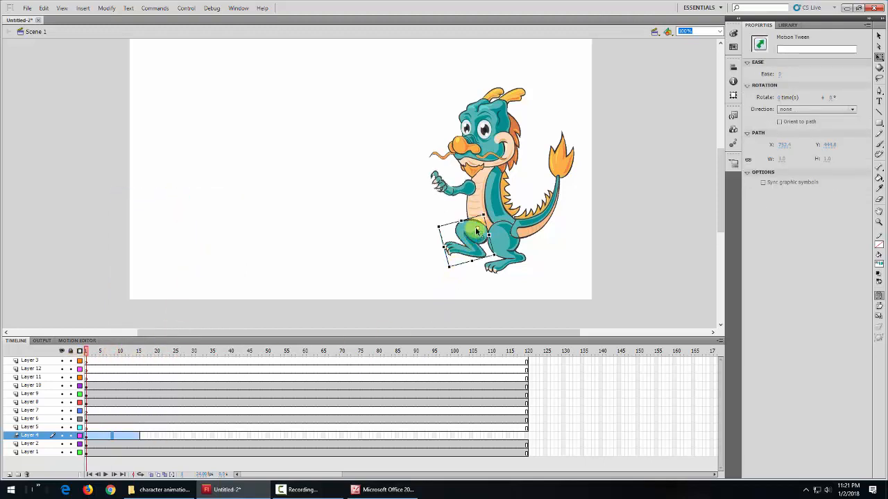
pyautogui.click(476, 231)
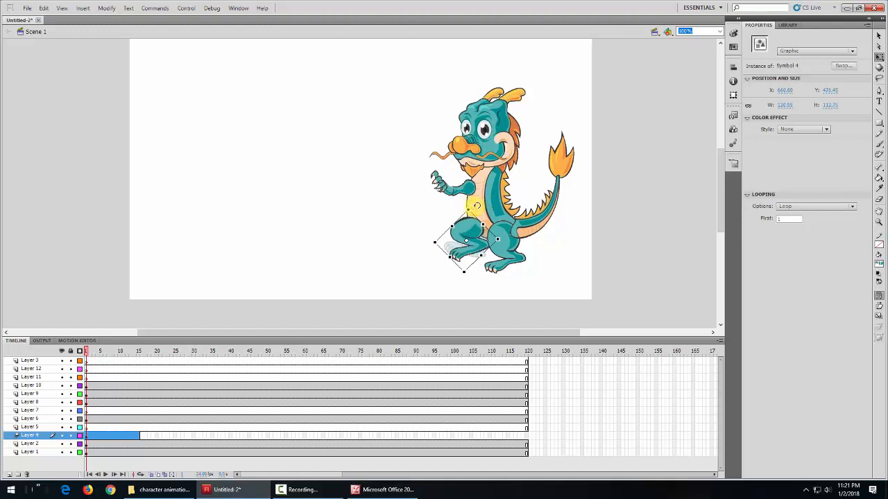
pyautogui.click(467, 248)
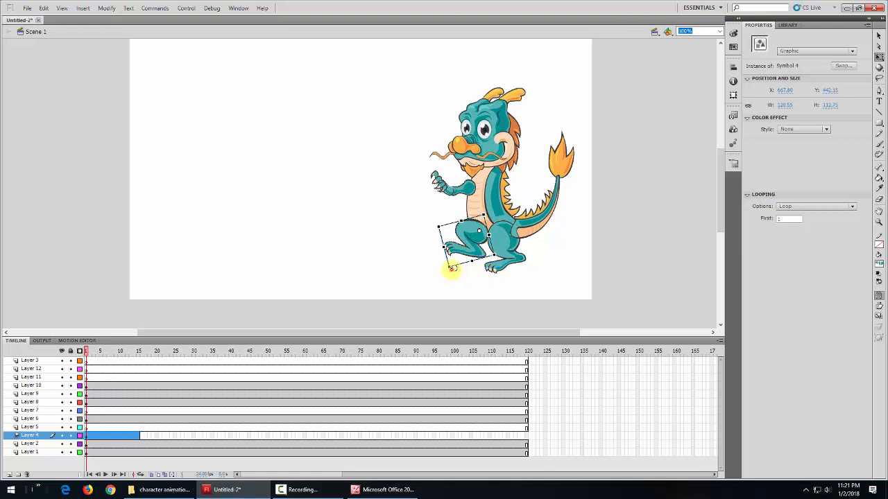
pyautogui.moveTo(451, 270); pyautogui.dragTo(461, 273)
# Insert a keyframe for all properties at frame 15 of the Layer 4 tween.
pyautogui.moveTo(86, 352); pyautogui.dragTo(139, 359)
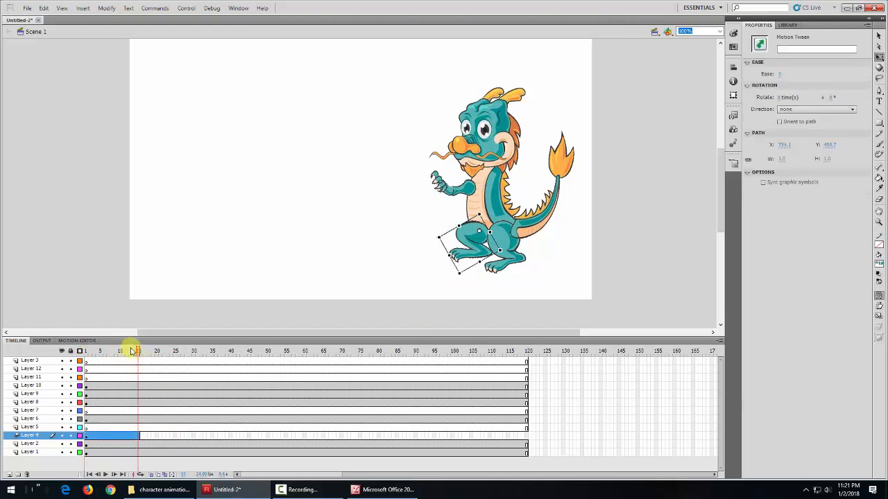
pyautogui.moveTo(139, 353)
pyautogui.mouseDown()
pyautogui.moveTo(88, 353)
pyautogui.moveTo(140, 358)
pyautogui.mouseUp()
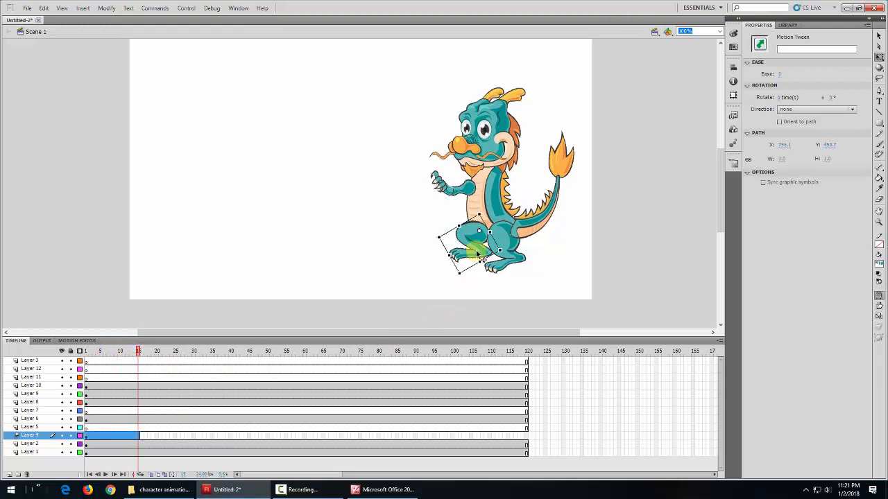
pyautogui.rightClick(139, 442)
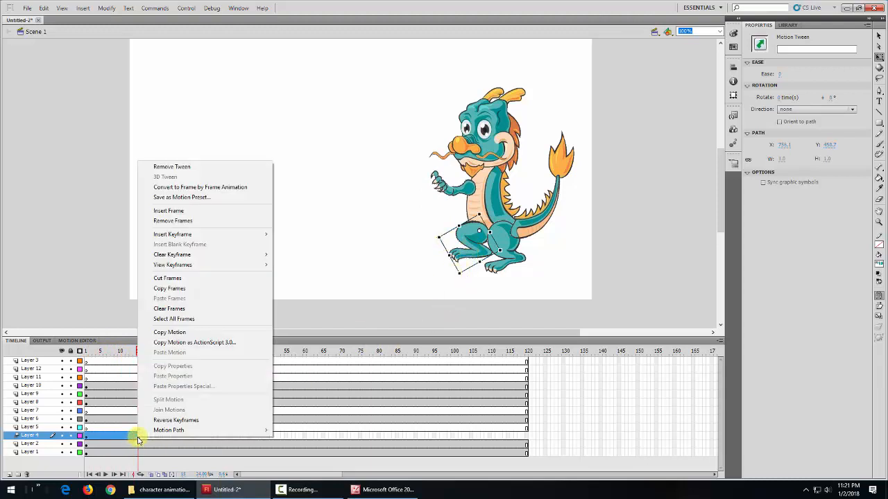
pyautogui.moveTo(214, 234)
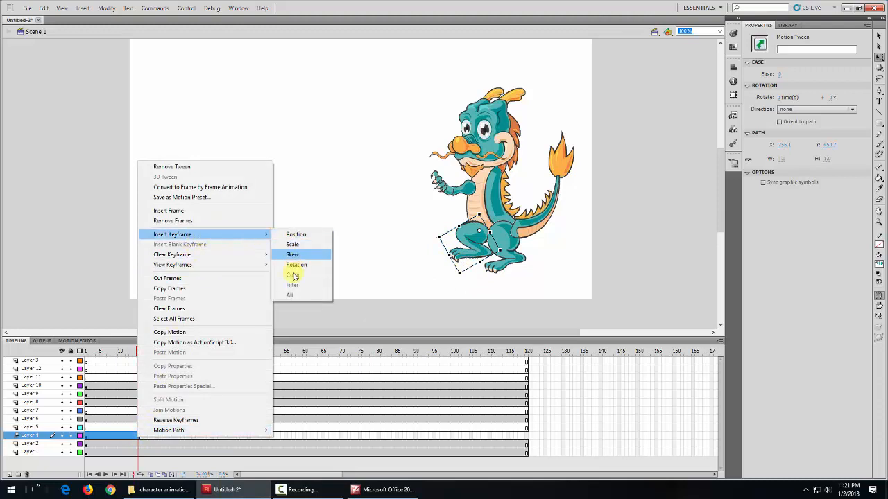
pyautogui.click(290, 297)
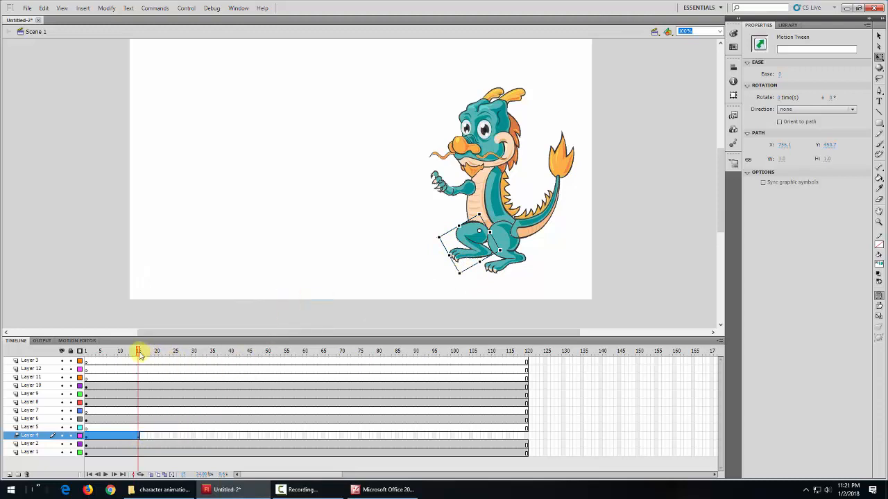
# At frame 8, rotate the raised leg so its foot swings forward and up, and scrub back to frame 5 to check the motion.
pyautogui.moveTo(138, 354); pyautogui.dragTo(111, 363)
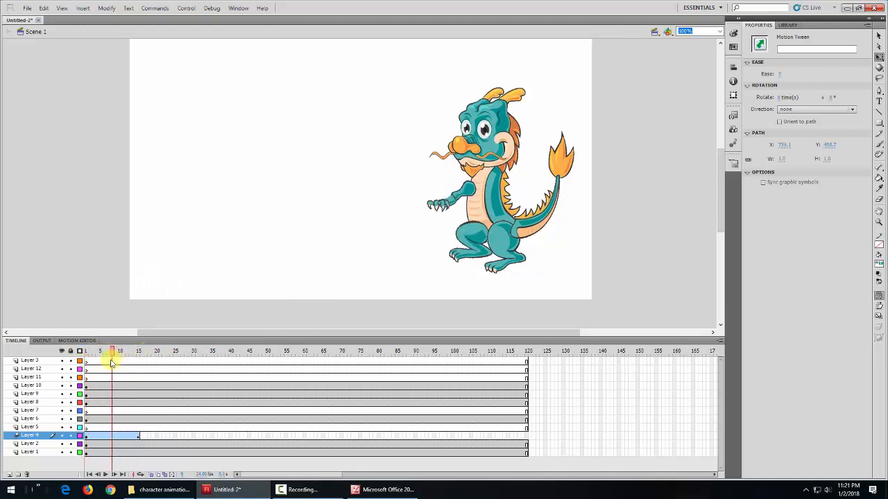
pyautogui.click(475, 243)
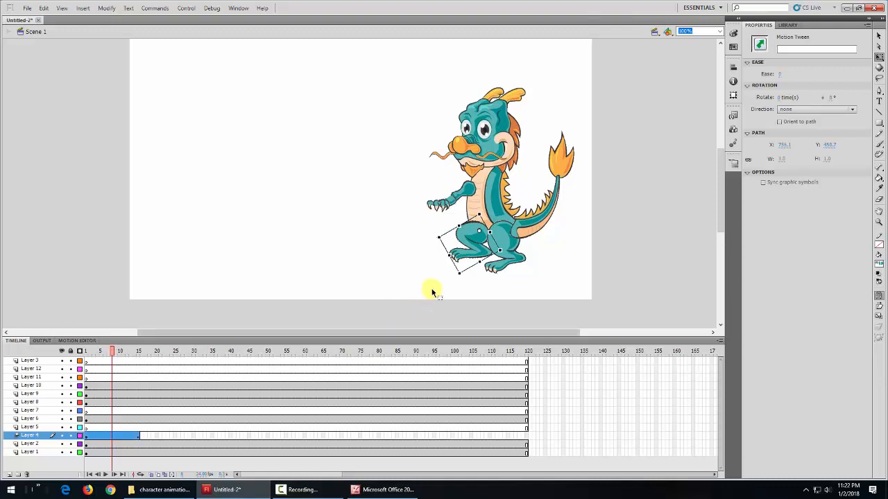
pyautogui.moveTo(459, 279); pyautogui.dragTo(434, 274)
pyautogui.moveTo(114, 354); pyautogui.dragTo(102, 379)
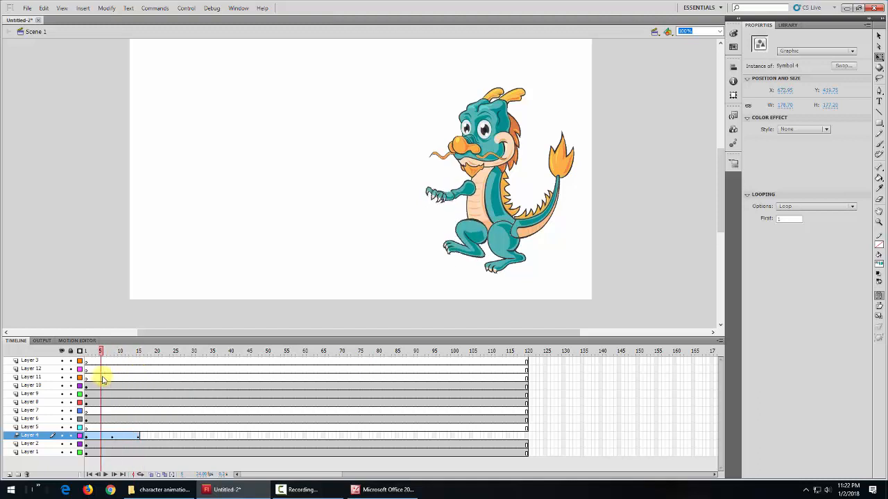
pyautogui.click(154, 461)
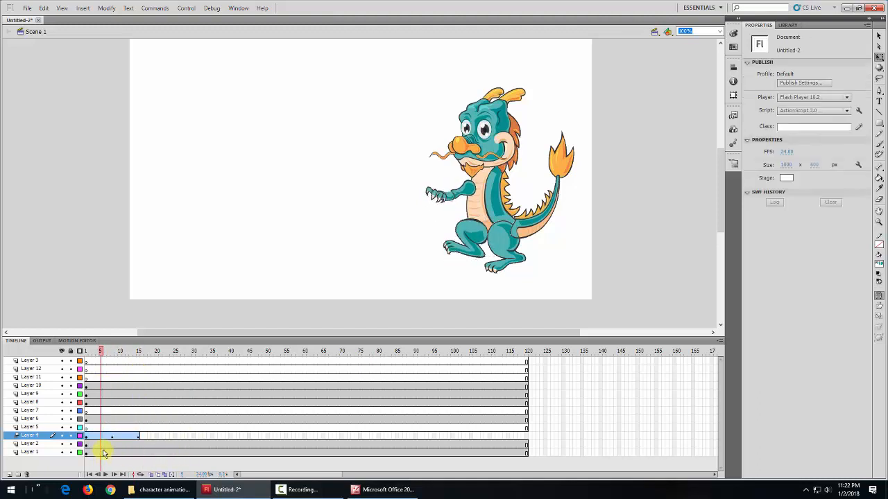
# Copy the leg's 15-frame motion tween on Layer 4 and paste it at frame 16 of the same layer.
pyautogui.moveTo(87, 438); pyautogui.dragTo(123, 436)
pyautogui.rightClick(123, 435)
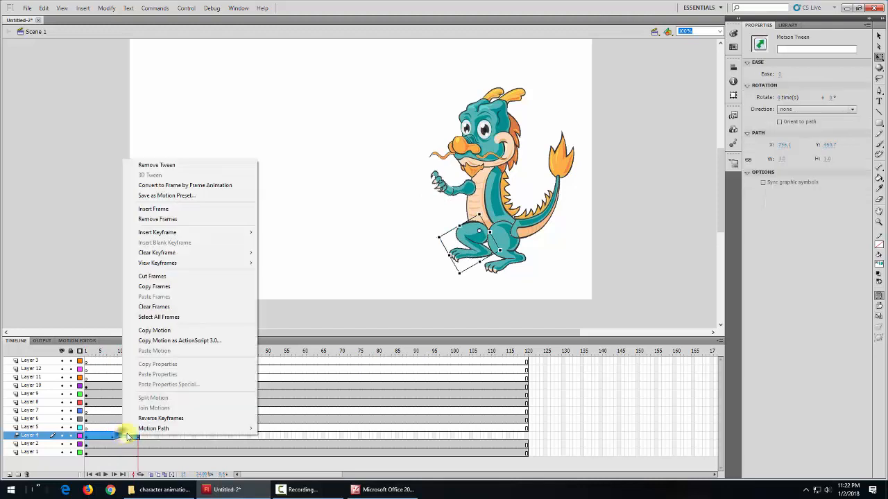
pyautogui.click(158, 286)
pyautogui.click(143, 436)
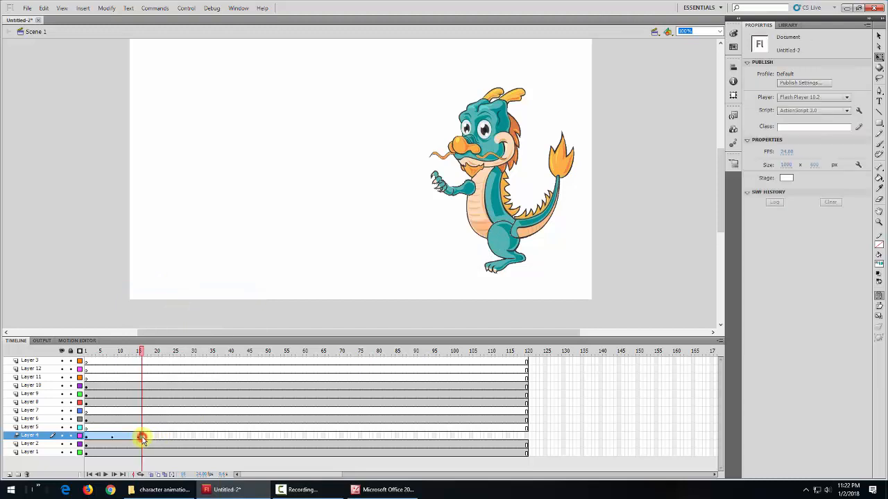
pyautogui.rightClick(142, 436)
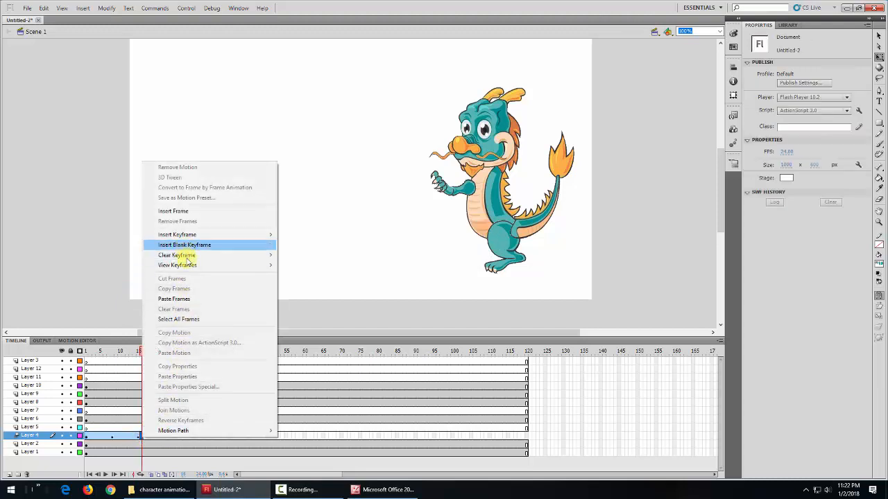
pyautogui.click(189, 299)
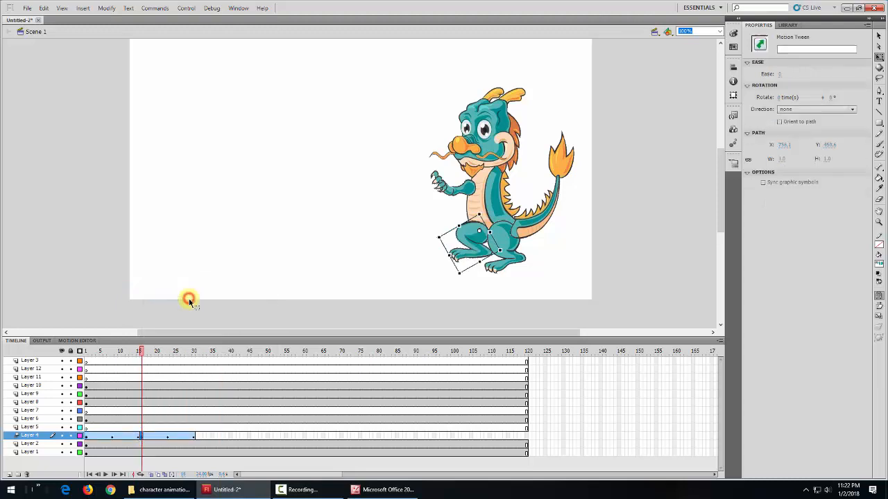
# Repeat the leg tween on Layer 4 by pasting the copied frames at frames 31, 46, 61, 76, 91 and 106, filling the layer to frame 120.
pyautogui.rightClick(197, 437)
pyautogui.click(238, 300)
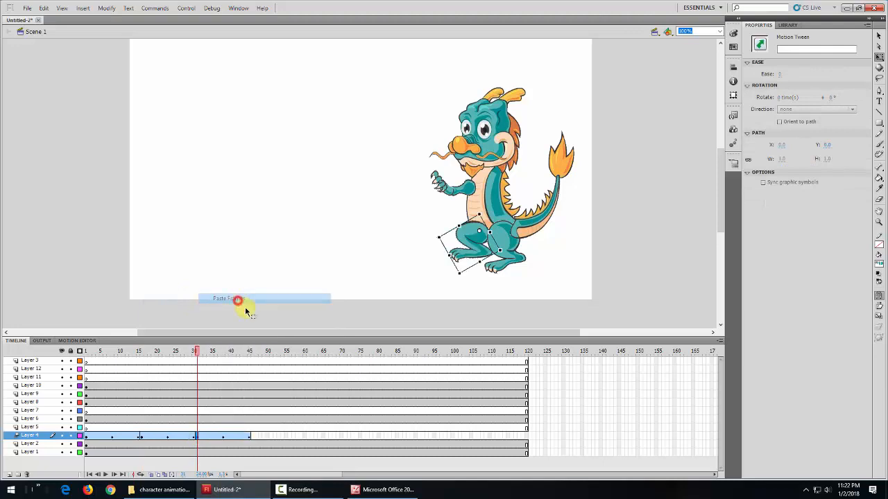
pyautogui.rightClick(253, 437)
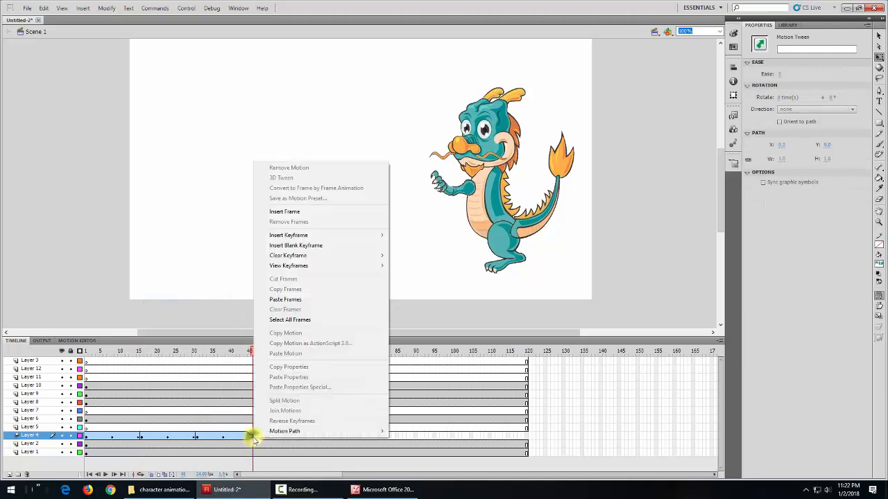
pyautogui.click(290, 301)
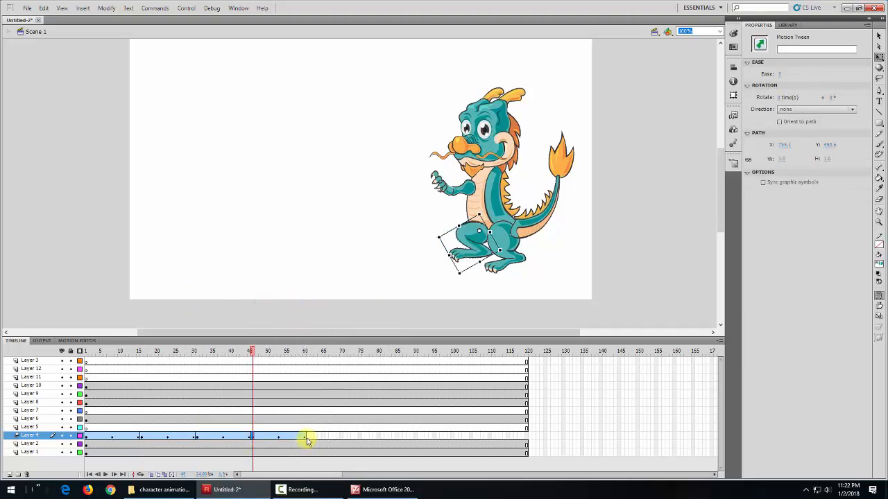
pyautogui.rightClick(309, 439)
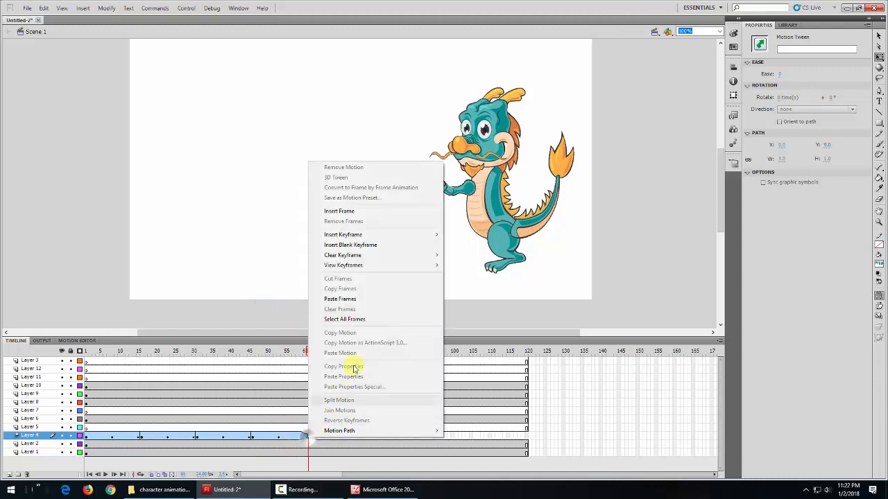
pyautogui.click(362, 298)
pyautogui.rightClick(364, 437)
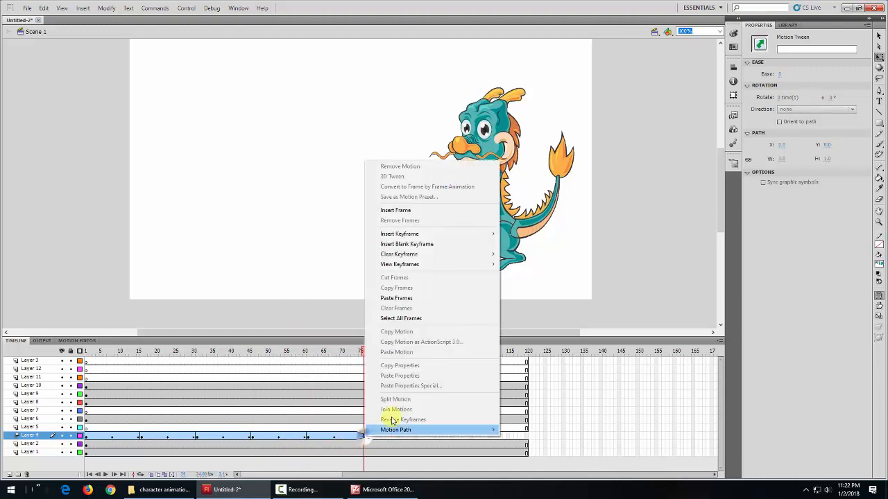
pyautogui.click(412, 298)
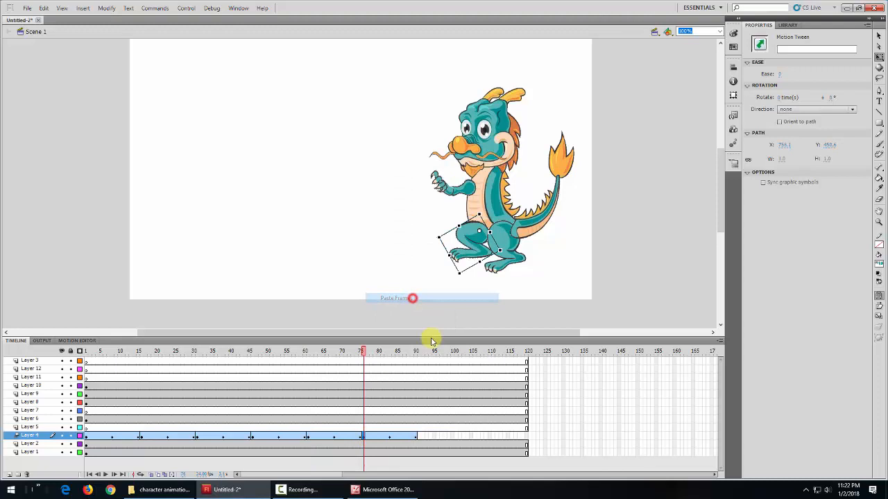
pyautogui.rightClick(420, 438)
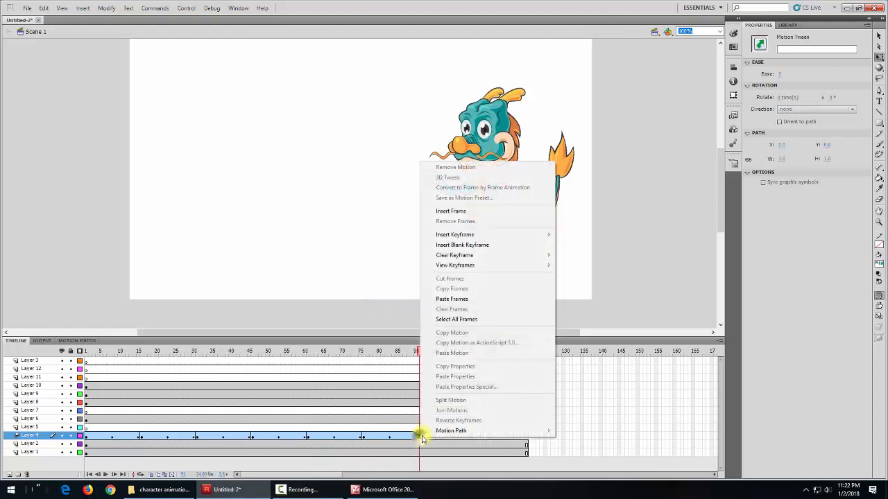
pyautogui.click(460, 300)
pyautogui.rightClick(473, 438)
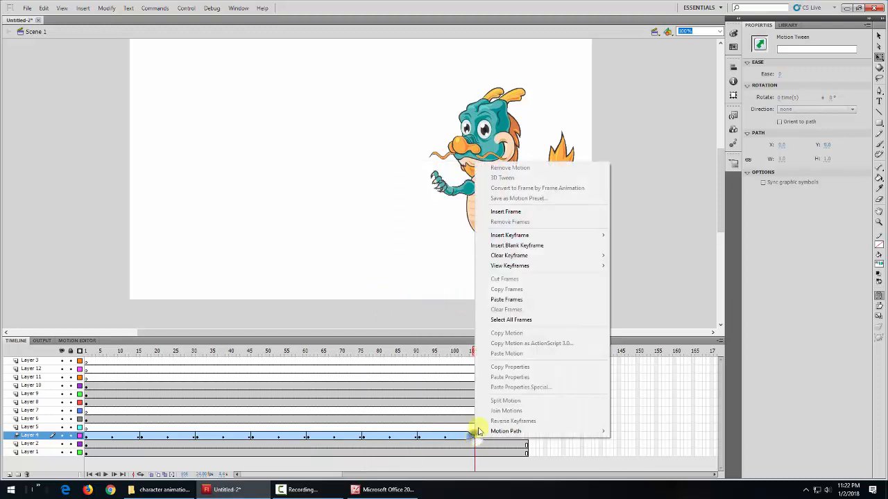
pyautogui.click(498, 302)
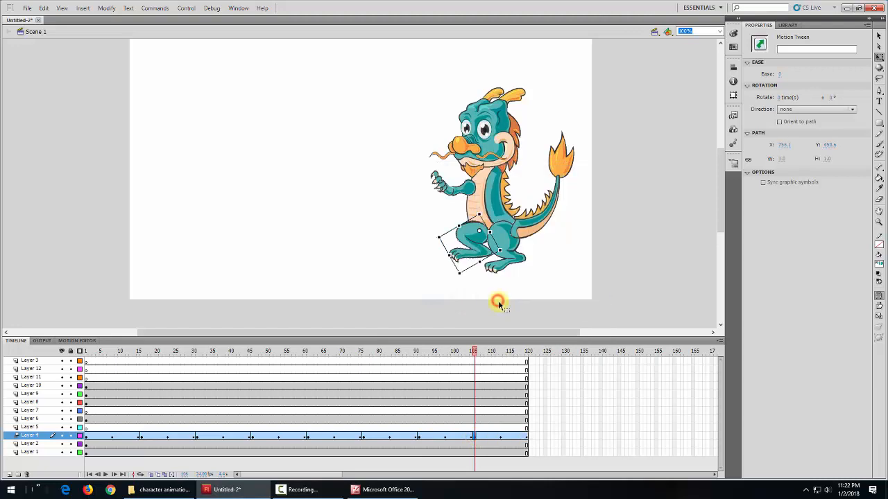
# Copy frames 1 to 120 of all the dragon layers, from Layer 1 up to Layer 10.
pyautogui.click(640, 441)
pyautogui.moveTo(528, 354); pyautogui.dragTo(528, 406)
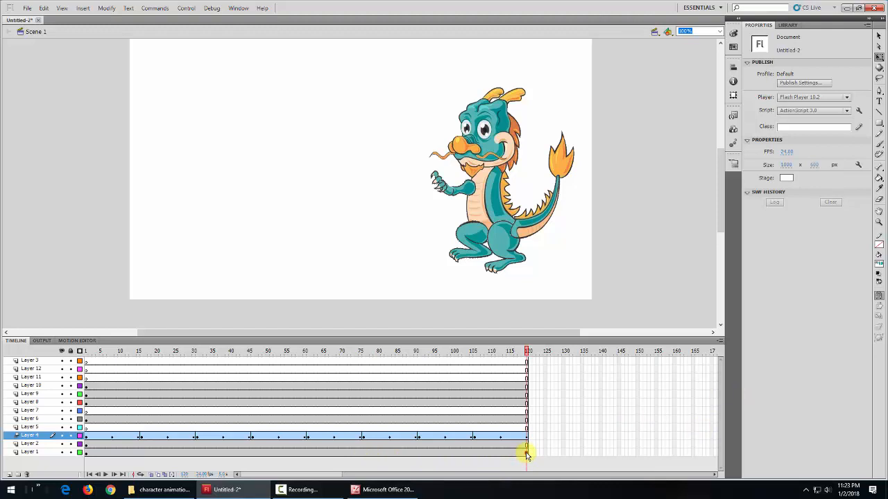
pyautogui.moveTo(527, 454); pyautogui.dragTo(147, 426)
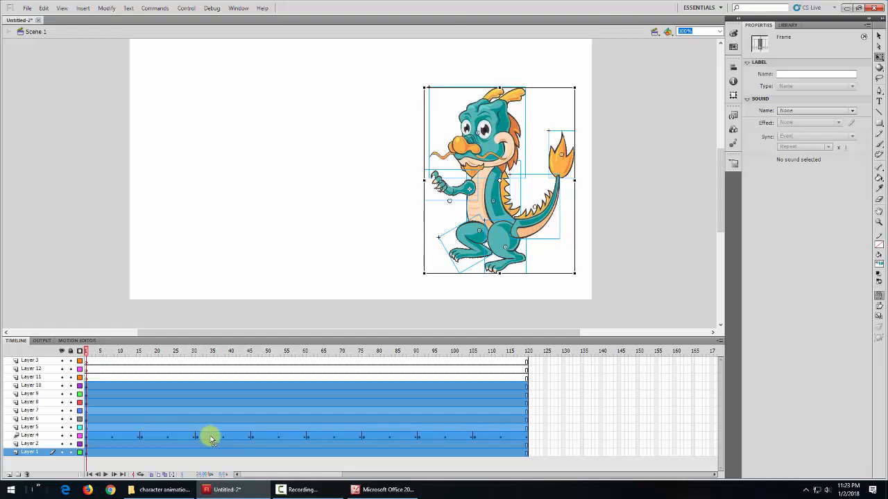
pyautogui.rightClick(116, 419)
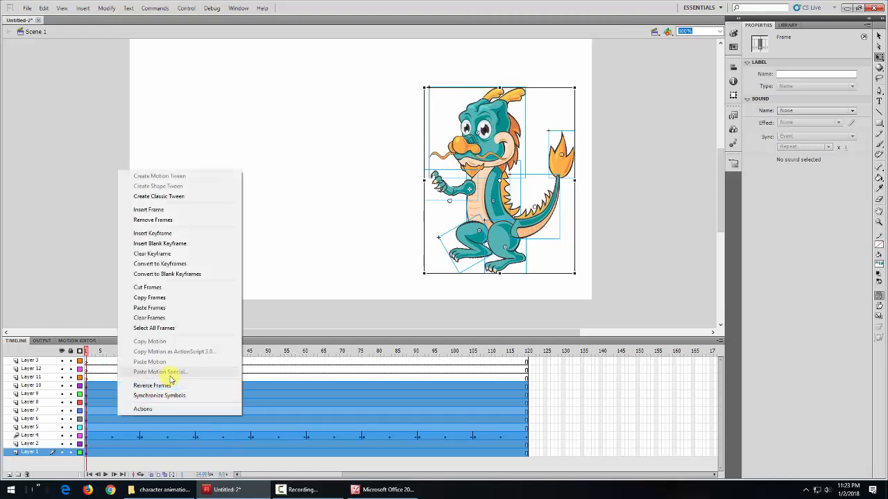
pyautogui.click(141, 308)
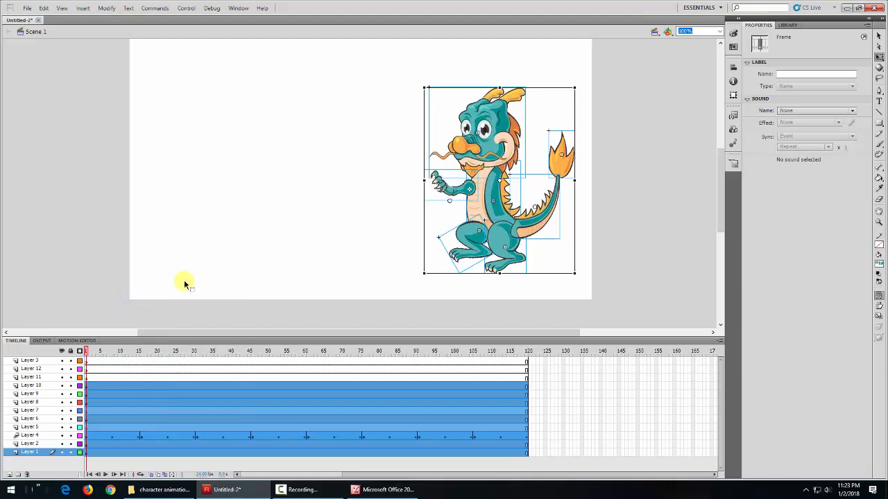
# Create a new graphic symbol named dragon.
pyautogui.click(83, 9)
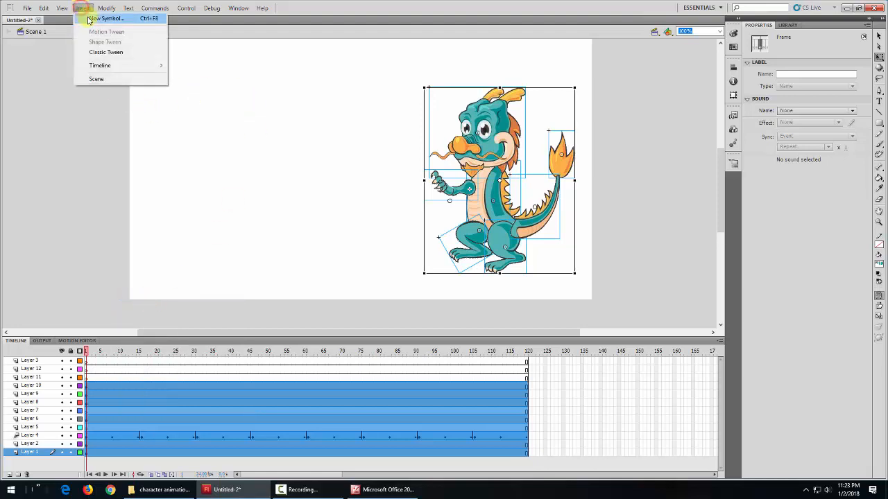
pyautogui.click(94, 16)
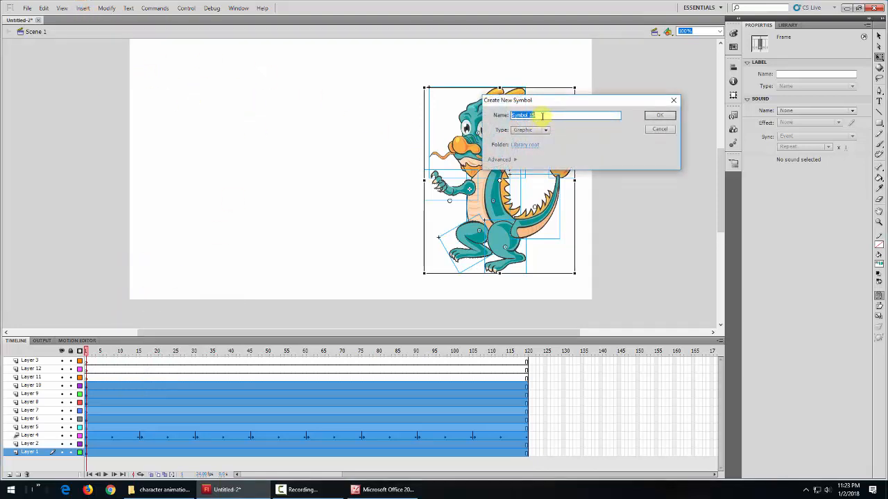
pyautogui.write('dh')
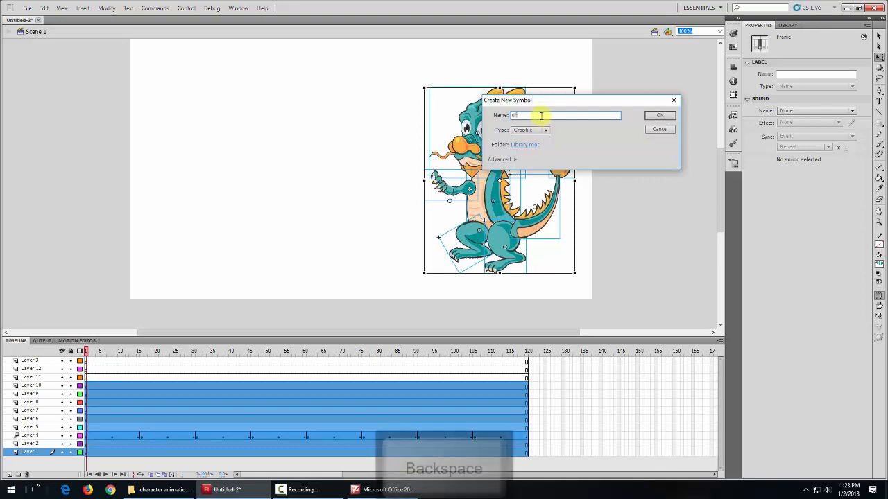
pyautogui.press('BackSpace')
pyautogui.press('BackSpace')
pyautogui.write('dragon')
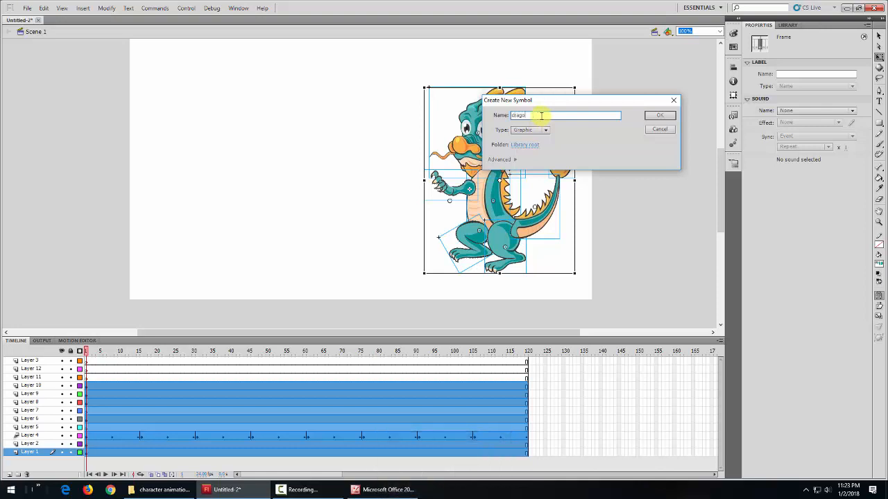
pyautogui.click(660, 115)
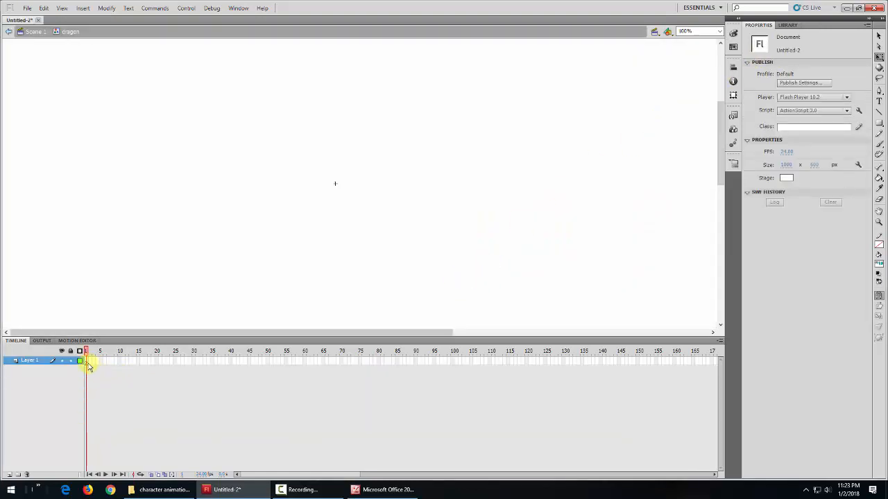
# Paste the copied frames at frame 1 inside the dragon symbol and return to Scene 1.
pyautogui.rightClick(87, 362)
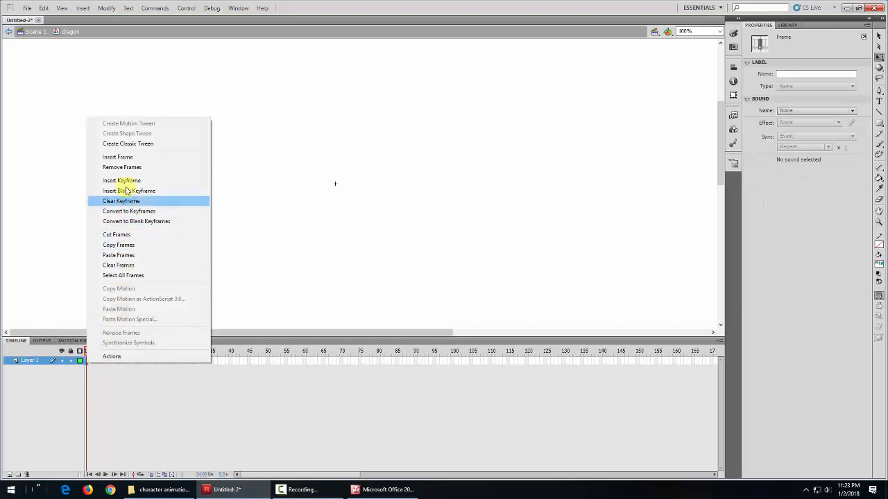
pyautogui.click(132, 254)
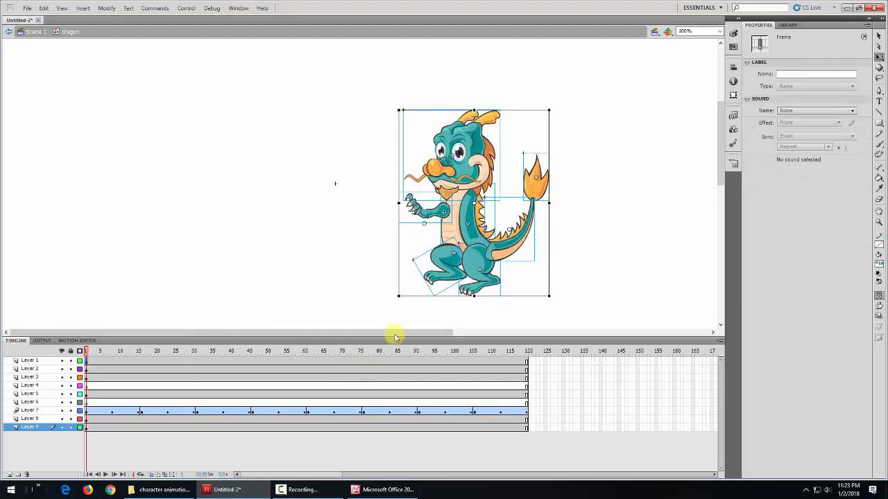
pyautogui.click(35, 32)
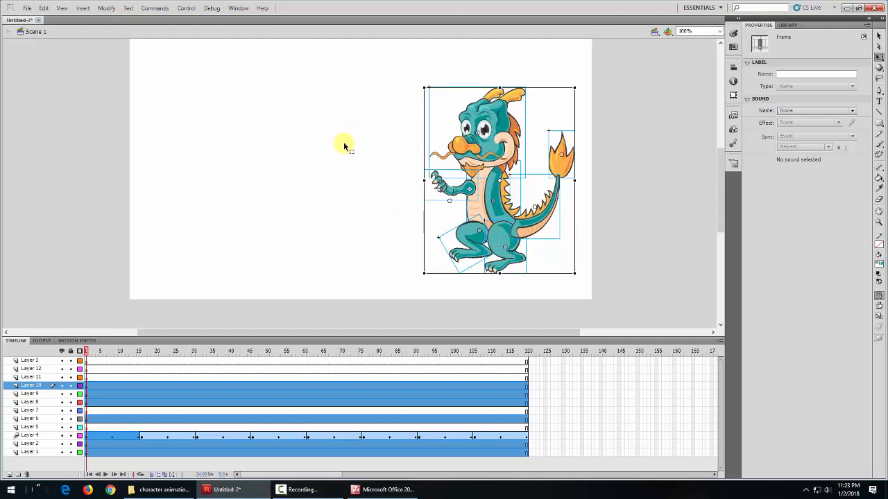
# Place an instance of the dragon symbol at frame 1 of Layer 3, beside the original dragon near the middle of the stage.
pyautogui.click(787, 25)
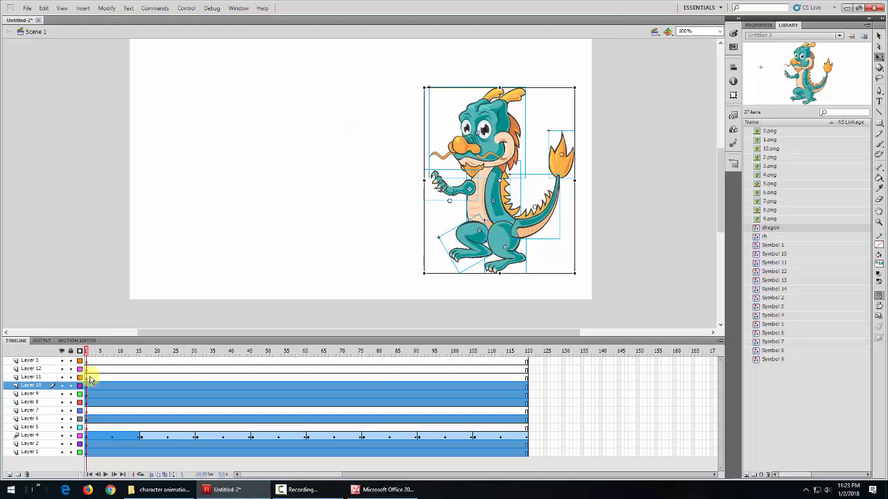
pyautogui.click(86, 361)
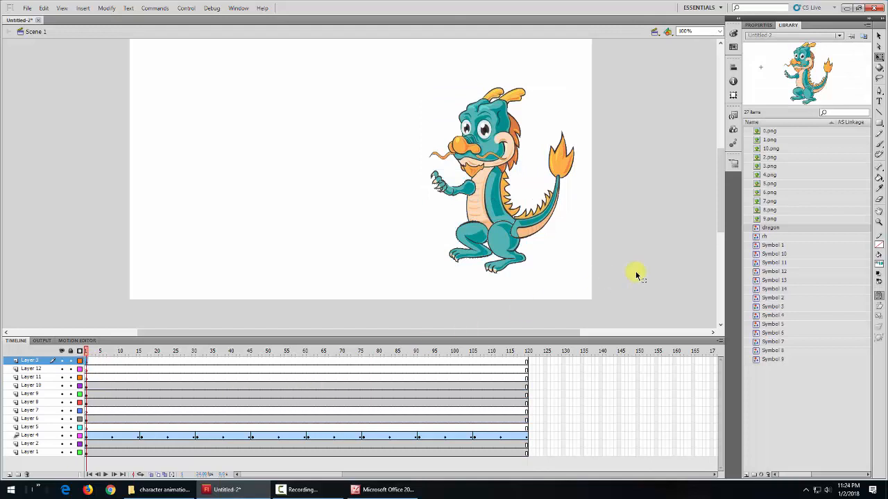
pyautogui.moveTo(758, 230); pyautogui.dragTo(332, 173)
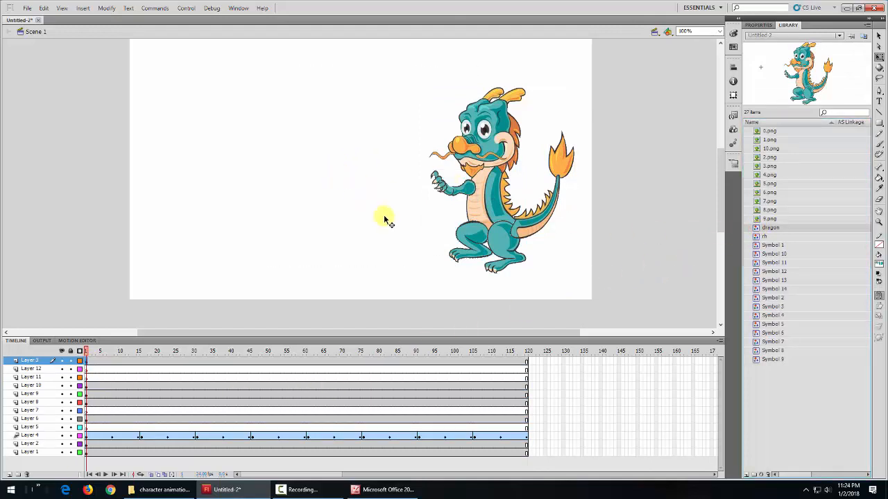
pyautogui.moveTo(87, 354)
pyautogui.mouseDown()
pyautogui.moveTo(291, 355)
pyautogui.moveTo(399, 371)
pyautogui.moveTo(127, 362)
pyautogui.moveTo(91, 353)
pyautogui.moveTo(83, 369)
pyautogui.mouseUp()
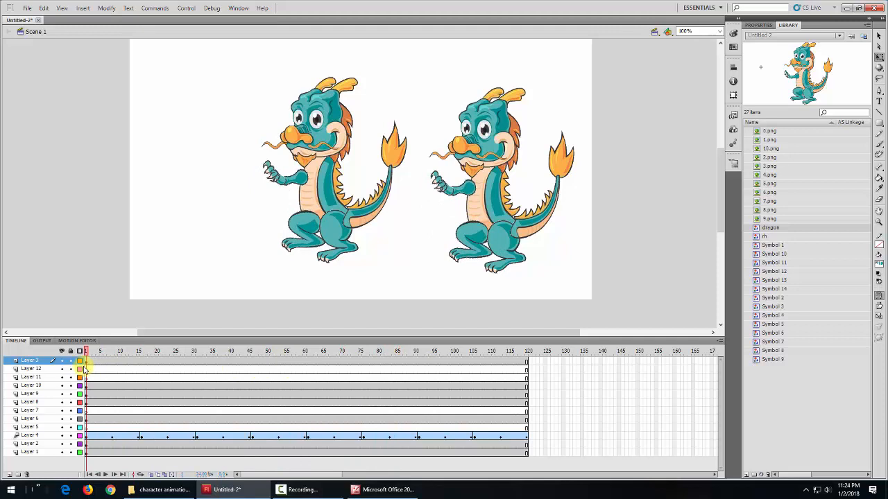
# Create a motion tween on Layer 3 and, at frame 50, move the dragon instance horizontally past the stage's left edge.
pyautogui.rightClick(164, 361)
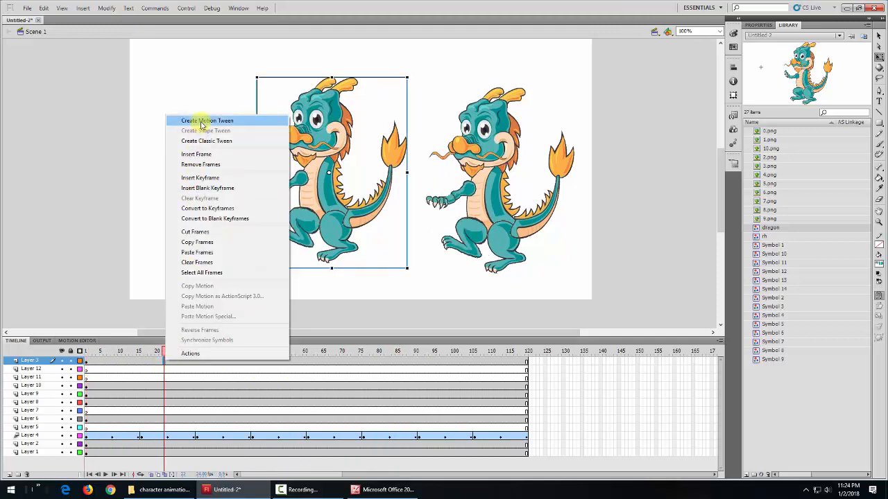
pyautogui.click(199, 121)
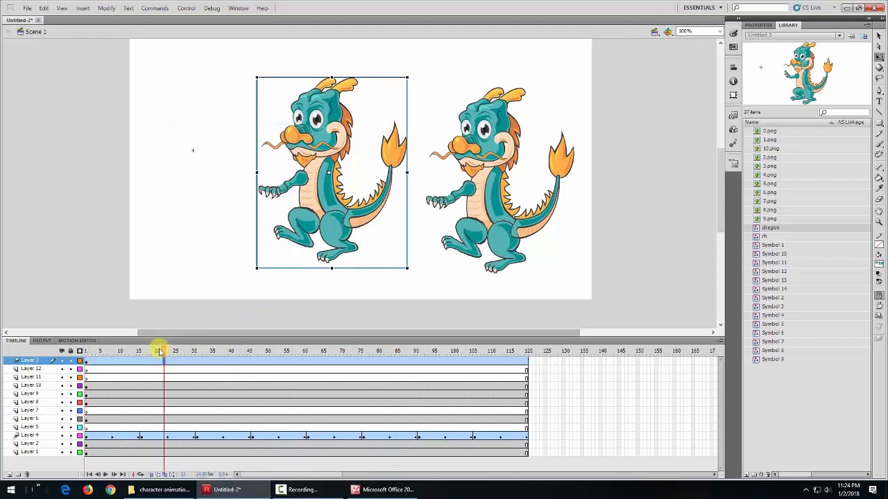
pyautogui.moveTo(164, 349); pyautogui.dragTo(269, 354)
pyautogui.click(346, 245)
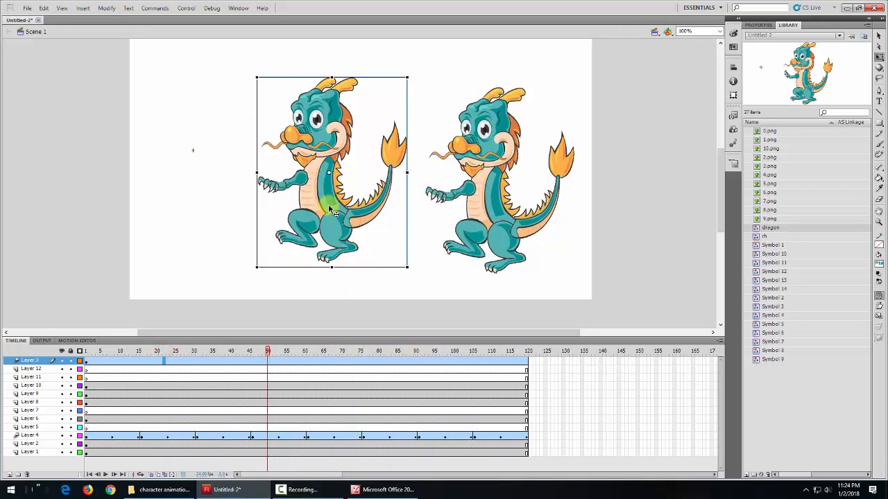
pyautogui.moveTo(331, 213); pyautogui.dragTo(49, 221)
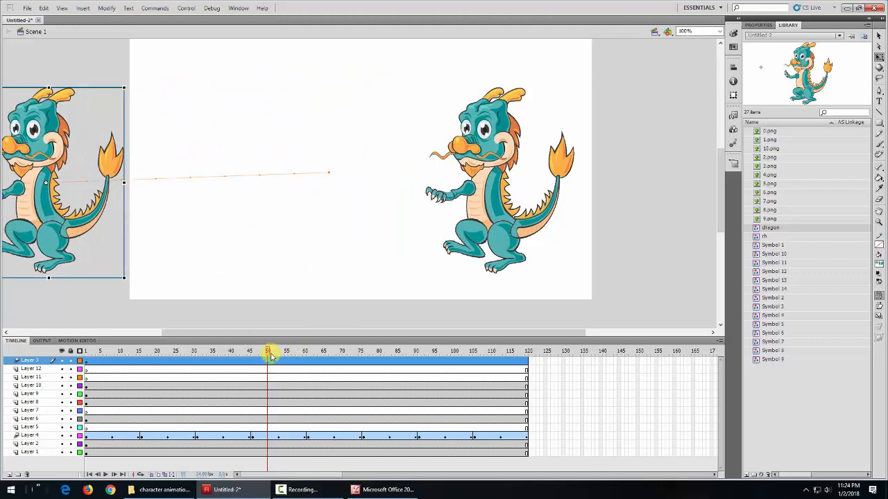
pyautogui.moveTo(271, 356)
pyautogui.mouseDown()
pyautogui.moveTo(63, 352)
pyautogui.moveTo(198, 351)
pyautogui.moveTo(268, 367)
pyautogui.mouseUp()
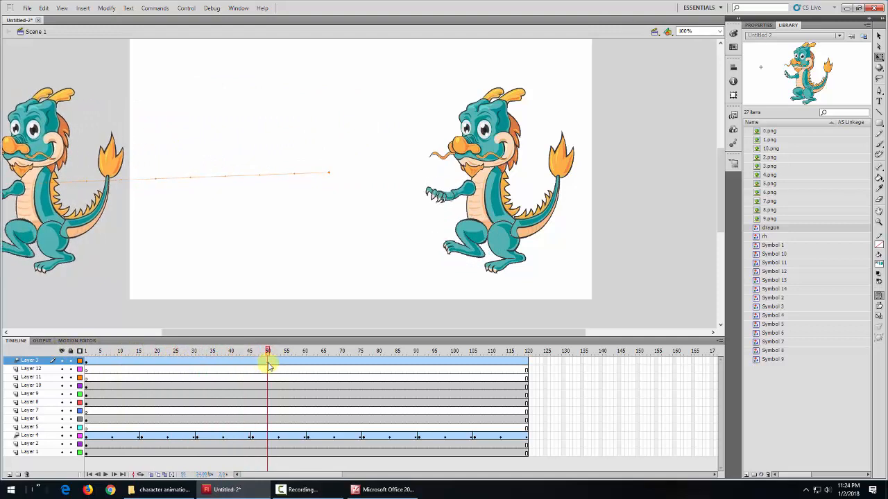
pyautogui.click(269, 366)
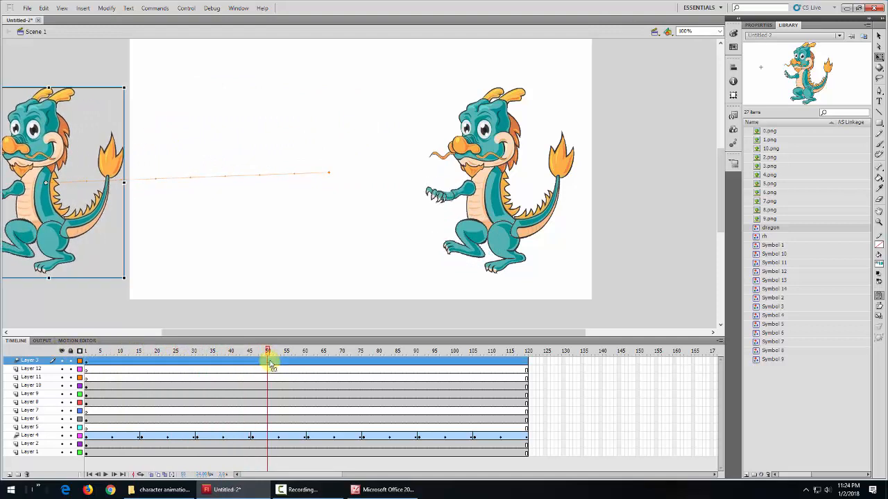
# Flip the dragon instance on Layer 3 horizontally at frame 50.
pyautogui.click(105, 9)
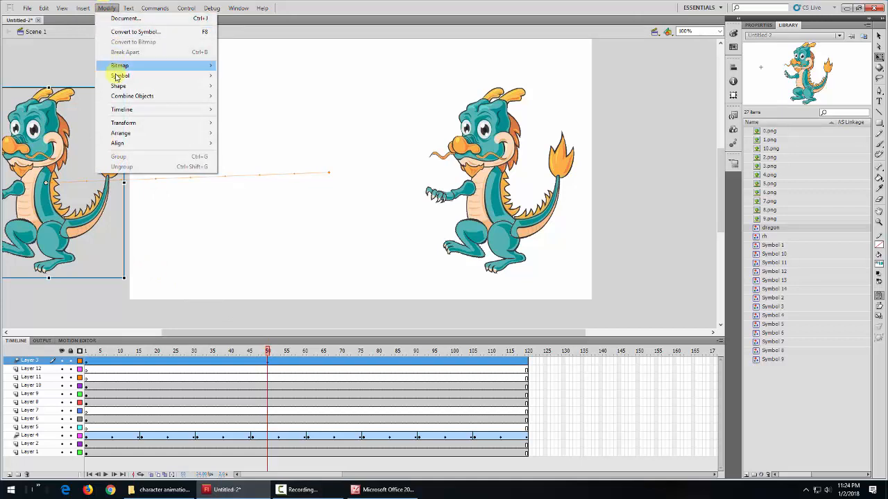
pyautogui.moveTo(118, 76)
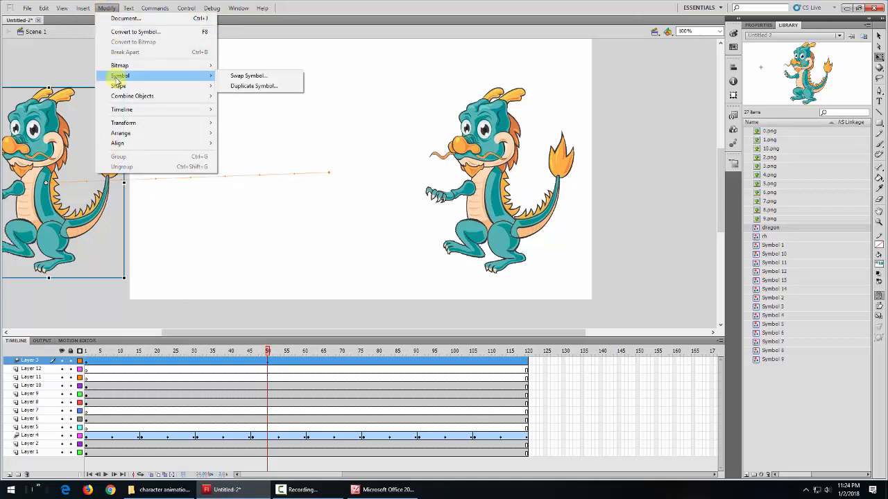
pyautogui.moveTo(117, 122)
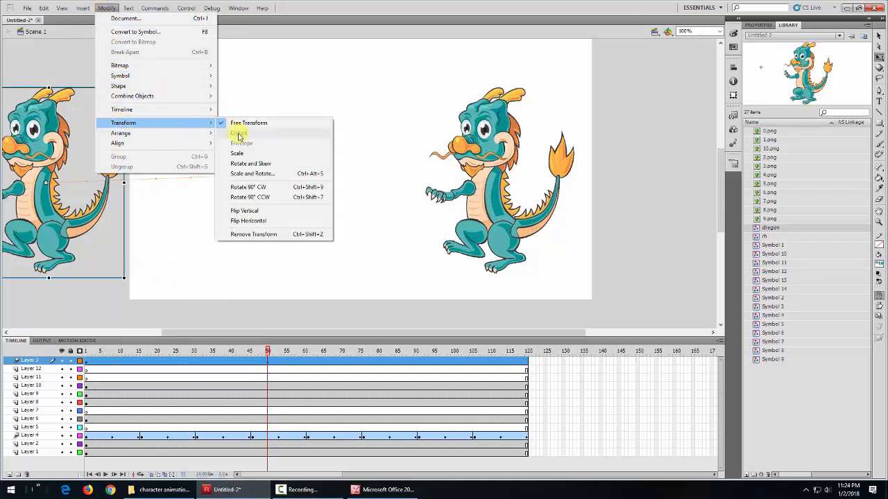
pyautogui.click(249, 220)
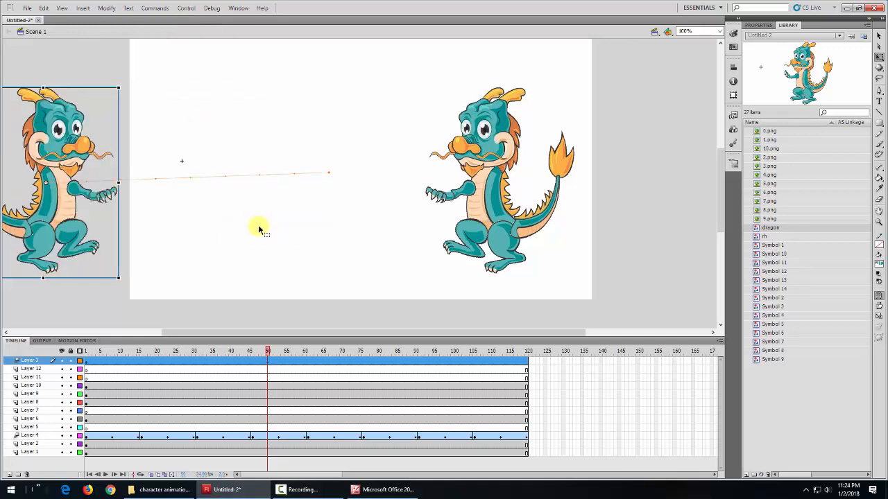
# At frame 106, move the Layer 3 dragon instance back onto the stage, next to the original dragon.
pyautogui.moveTo(271, 352); pyautogui.dragTo(475, 359)
pyautogui.click(475, 361)
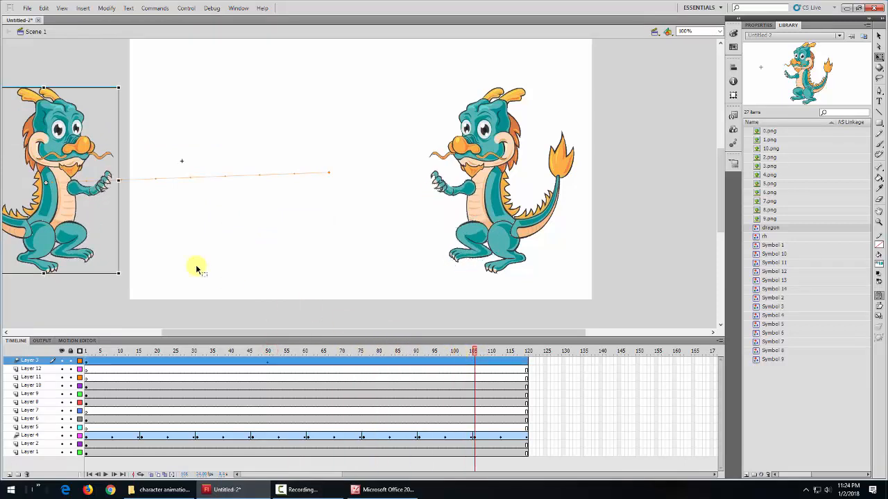
pyautogui.moveTo(69, 218); pyautogui.dragTo(371, 221)
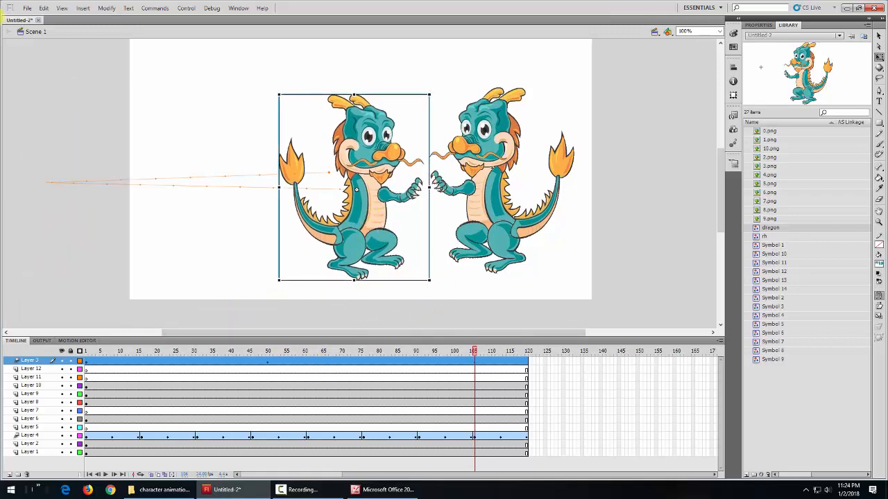
# Save the document as dragon in the "character animation via sprite sheet parts" folder and test the movie.
pyautogui.click(27, 8)
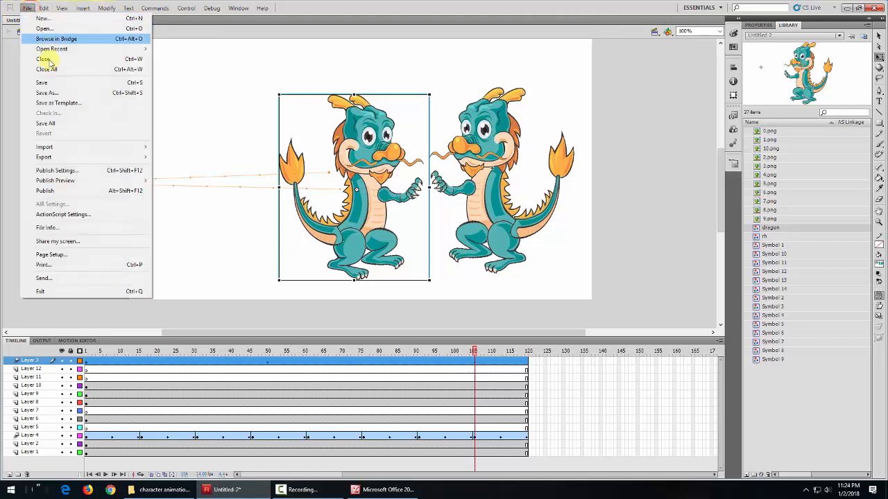
pyautogui.click(55, 95)
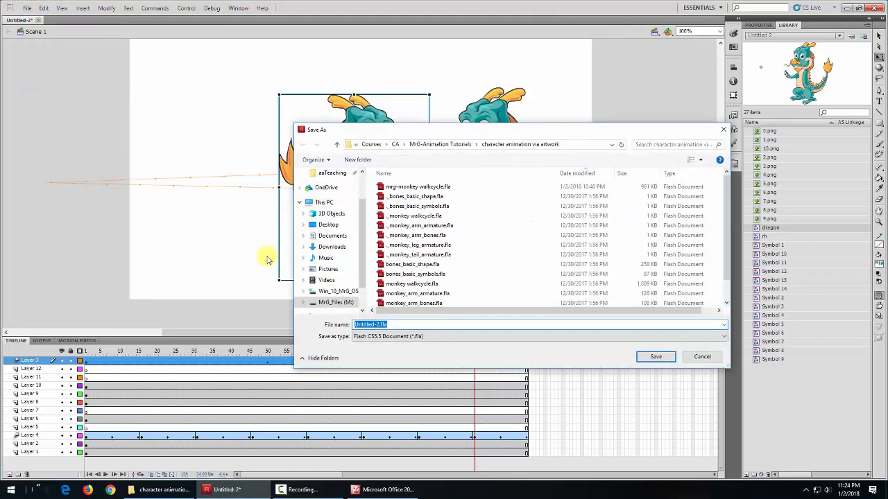
pyautogui.click(442, 146)
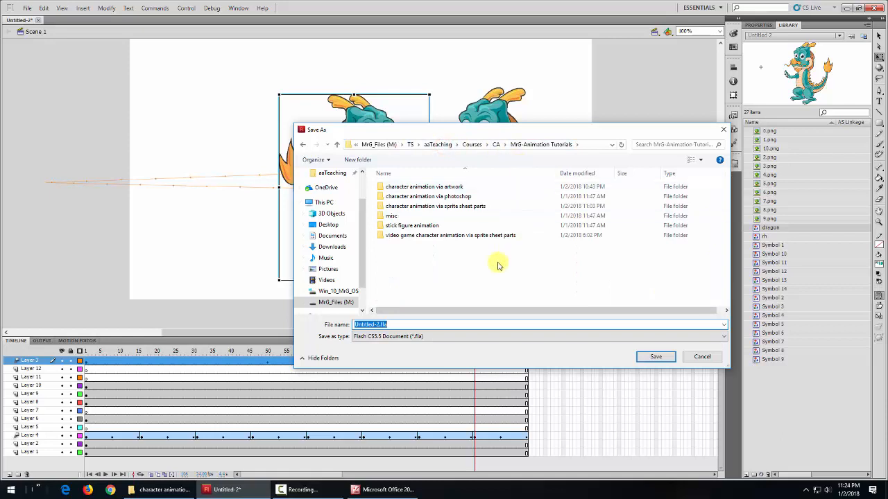
pyautogui.doubleClick(438, 206)
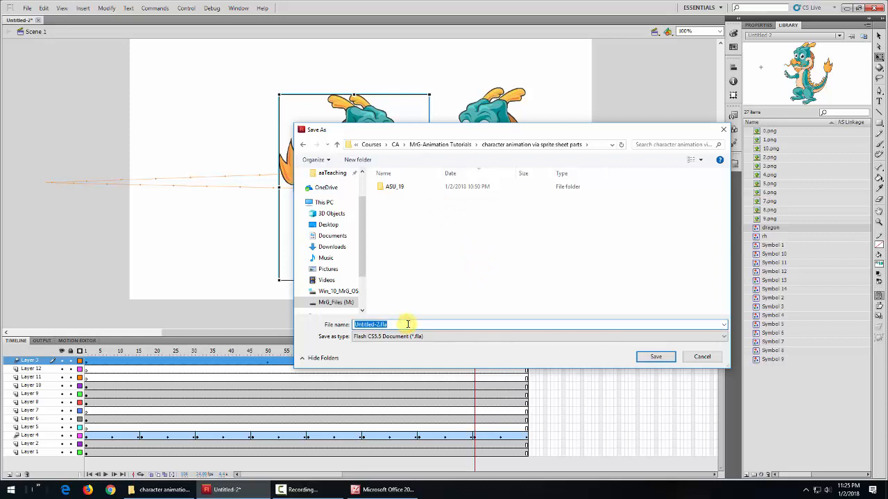
pyautogui.write('dragon')
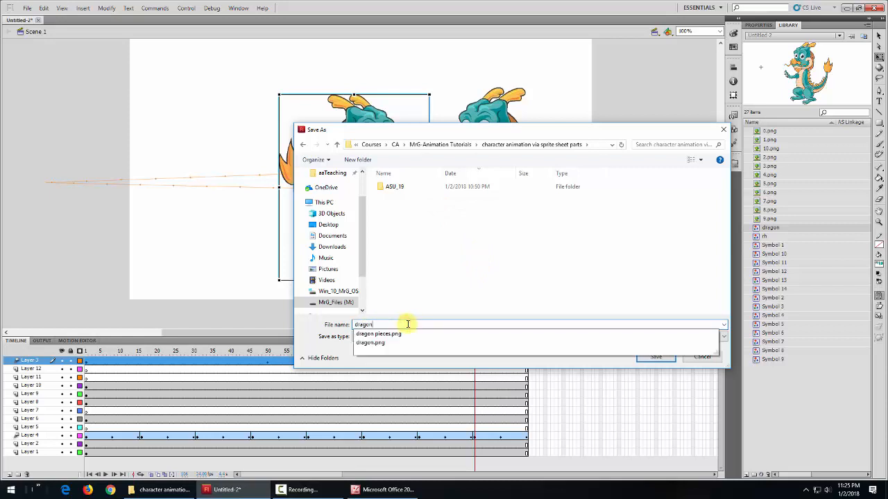
pyautogui.click(671, 358)
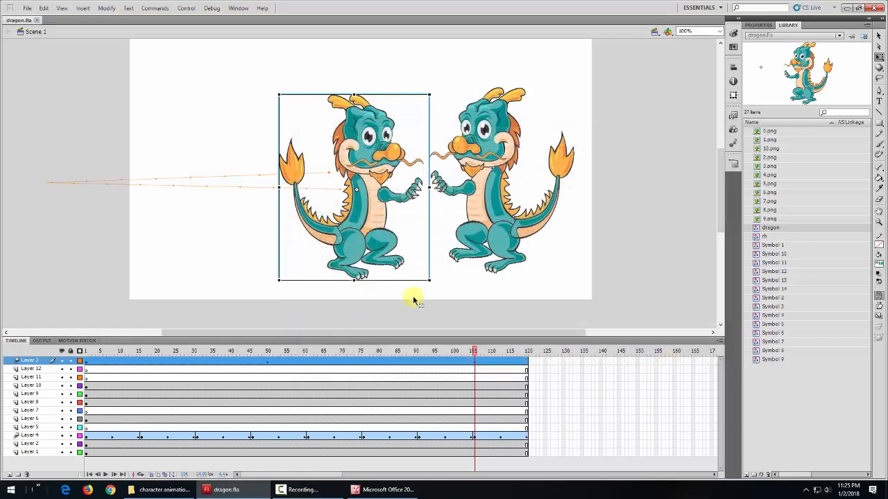
pyautogui.hotkey('ctrl', 'Return')
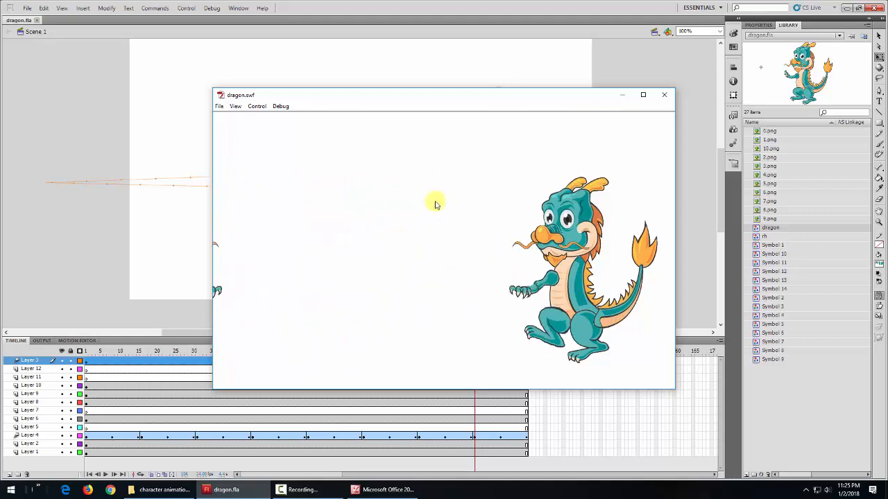
pyautogui.click(663, 98)
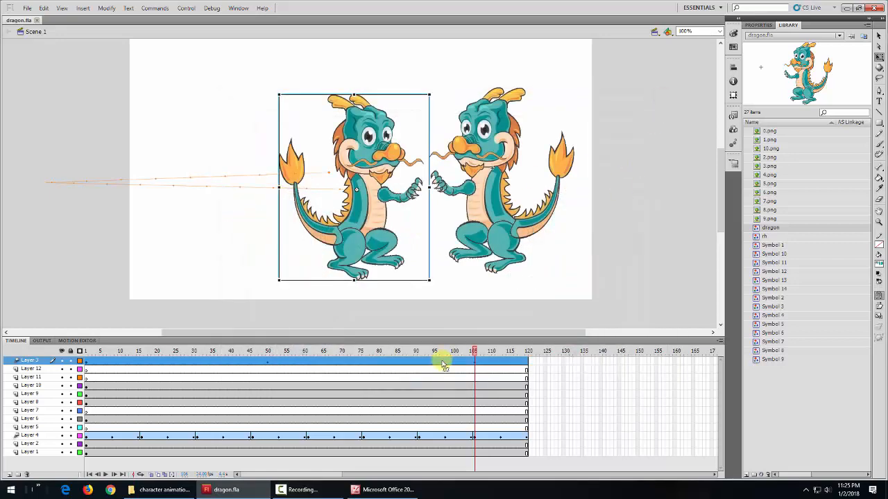
# Return to the frame 50 keyframe of Layer 3 and flip the dragon instance horizontally to face its original direction.
pyautogui.moveTo(459, 354); pyautogui.dragTo(269, 383)
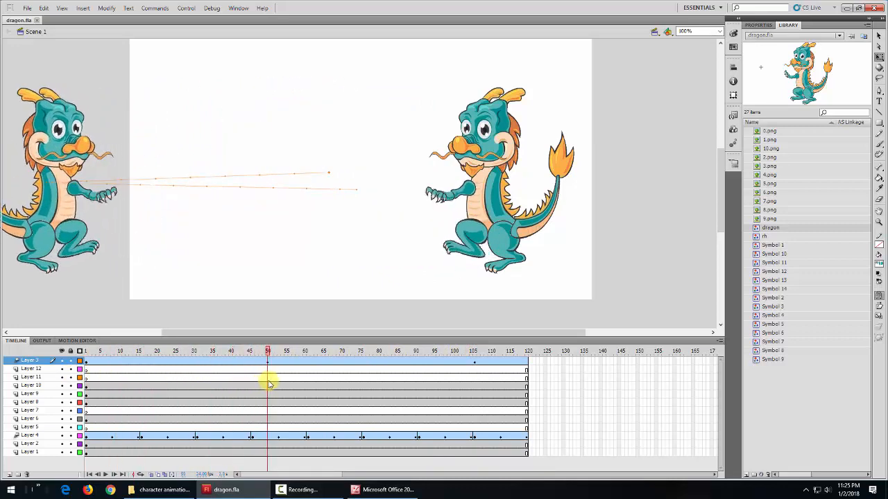
pyautogui.click(267, 362)
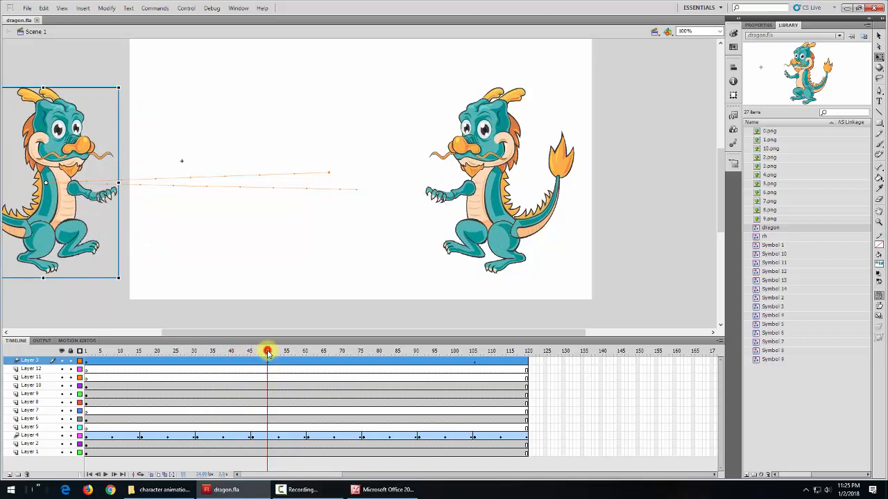
pyautogui.moveTo(267, 353); pyautogui.dragTo(264, 354)
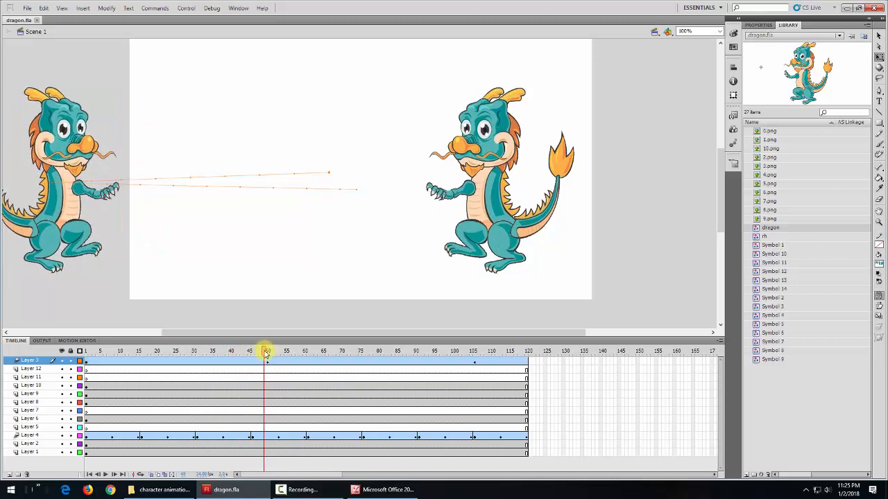
pyautogui.click(265, 354)
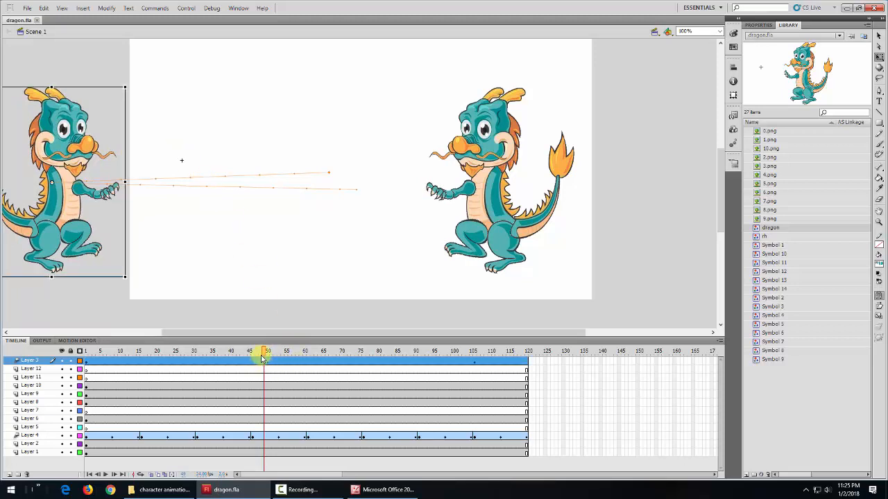
pyautogui.click(267, 352)
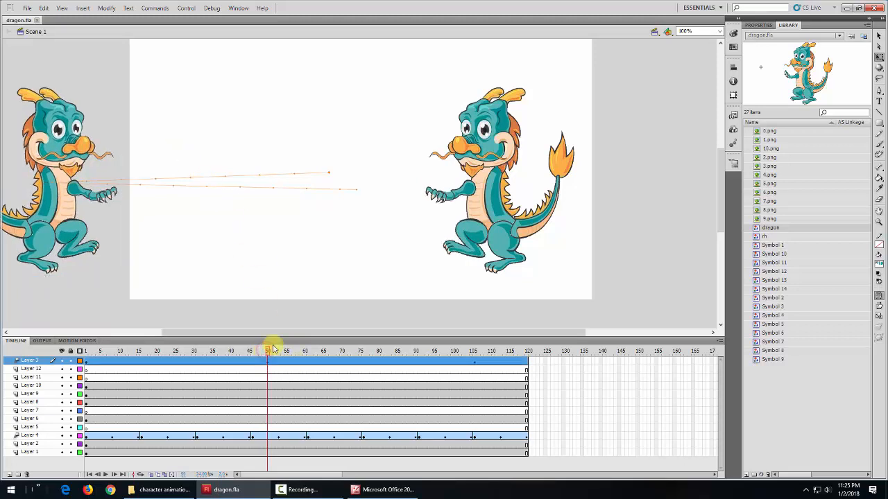
pyautogui.click(106, 8)
pyautogui.moveTo(134, 123)
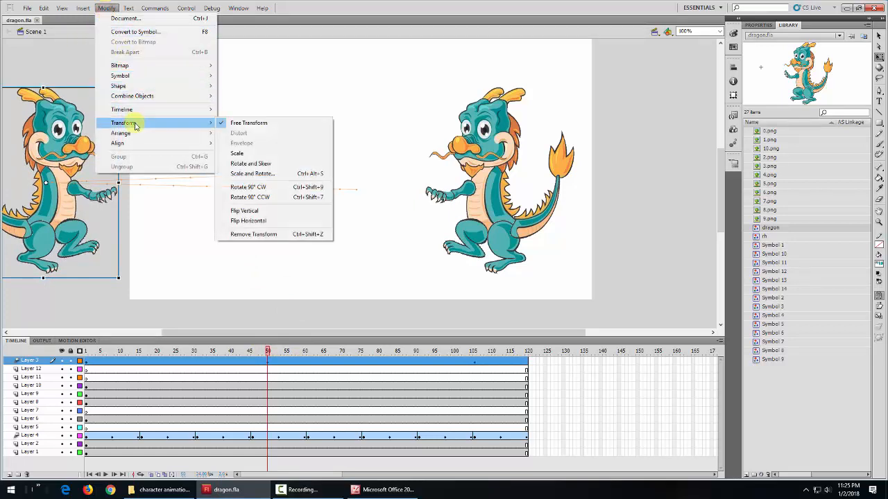
pyautogui.click(269, 220)
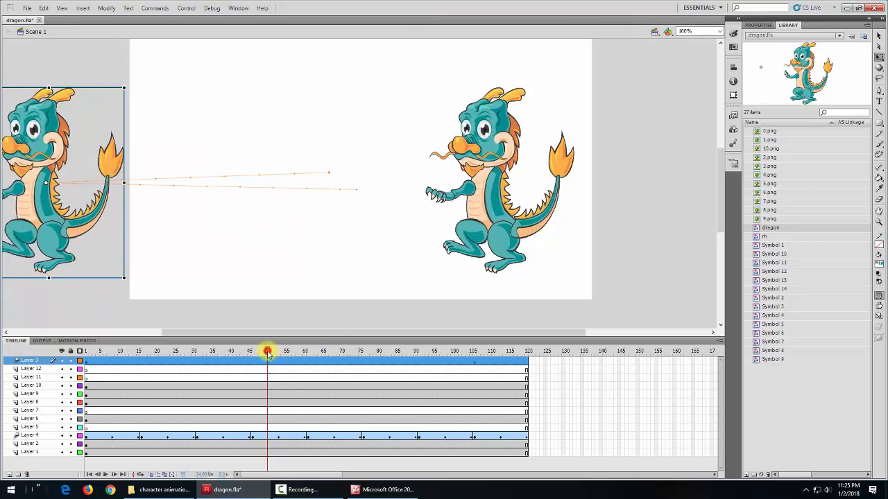
# At frame 51, flip the Layer 3 dragon instance horizontally and scrub the timeline to check the turn.
pyautogui.moveTo(269, 354); pyautogui.dragTo(271, 354)
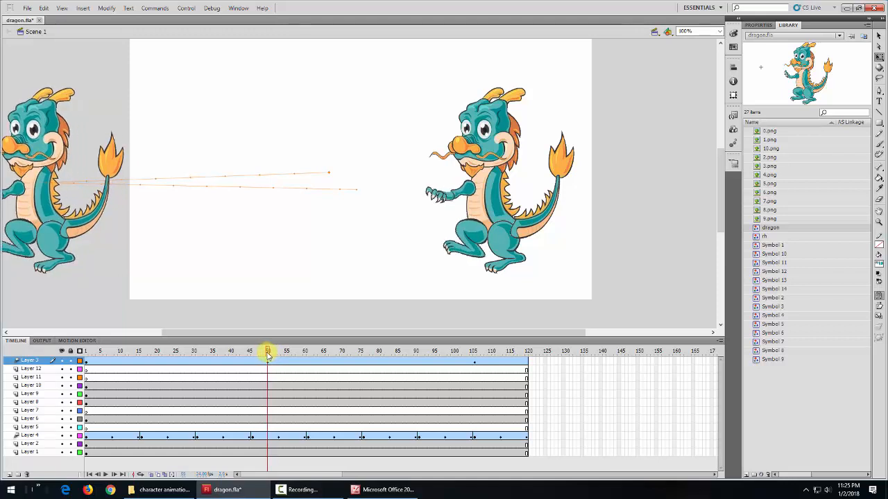
pyautogui.click(268, 361)
pyautogui.moveTo(269, 354); pyautogui.dragTo(271, 354)
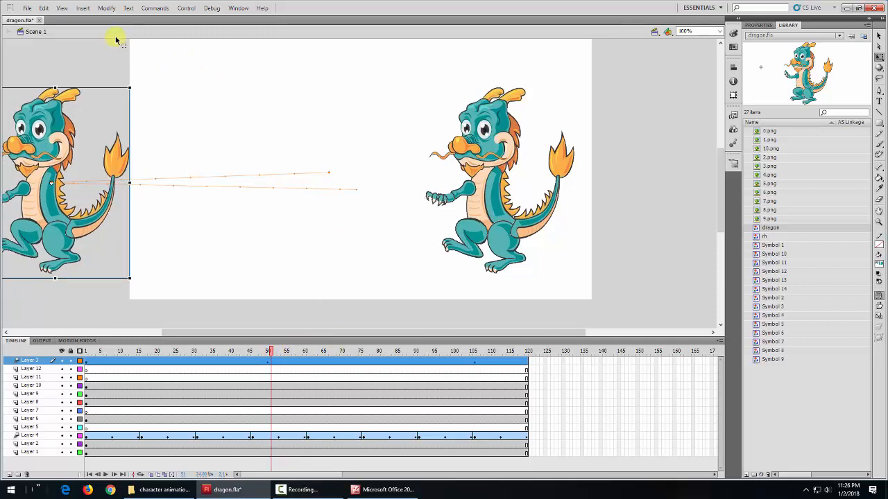
pyautogui.click(106, 9)
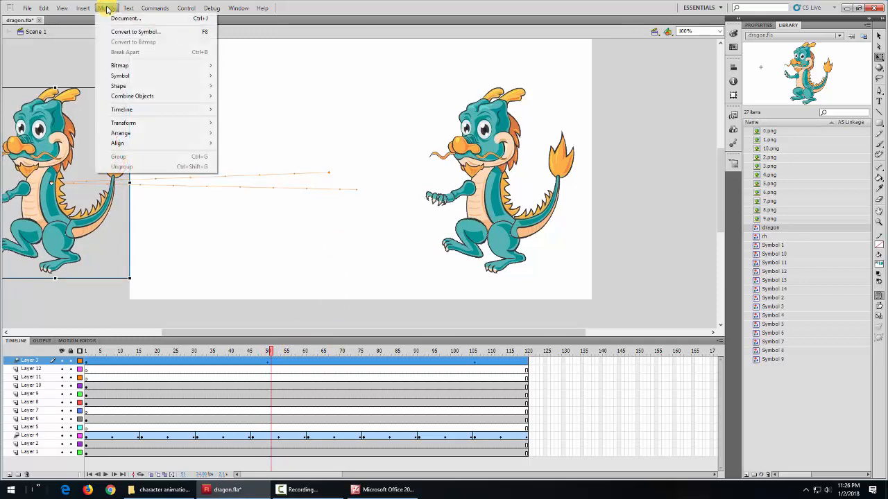
pyautogui.moveTo(161, 122)
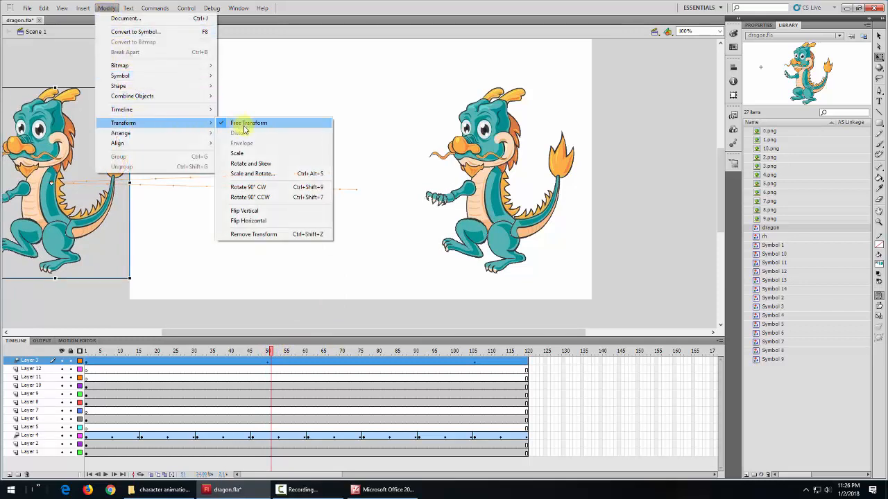
pyautogui.click(266, 220)
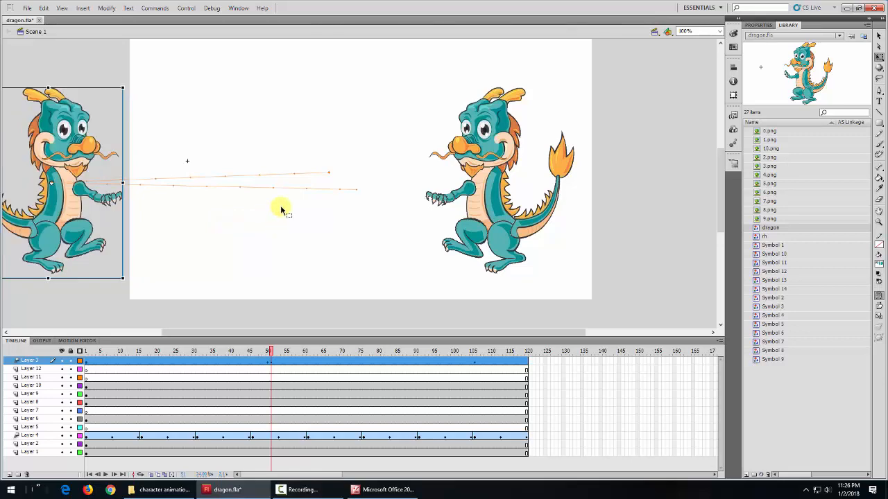
pyautogui.moveTo(271, 354); pyautogui.dragTo(138, 353)
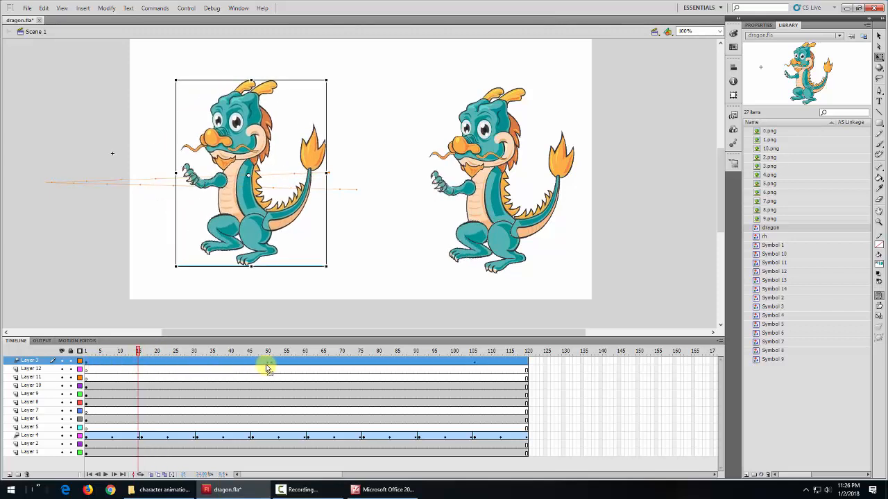
pyautogui.moveTo(141, 353); pyautogui.dragTo(357, 362)
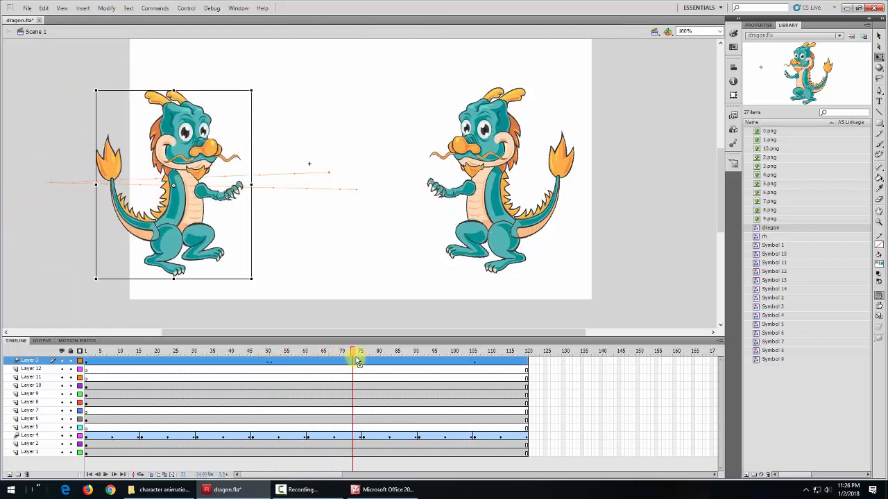
# Save the changes to the dragon document and test the movie.
pyautogui.click(29, 9)
pyautogui.click(50, 83)
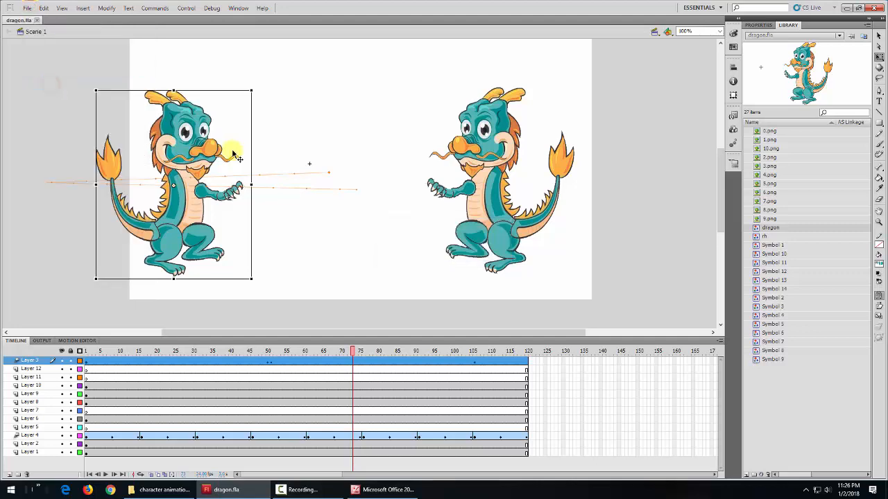
pyautogui.hotkey('ctrl', 'Return')
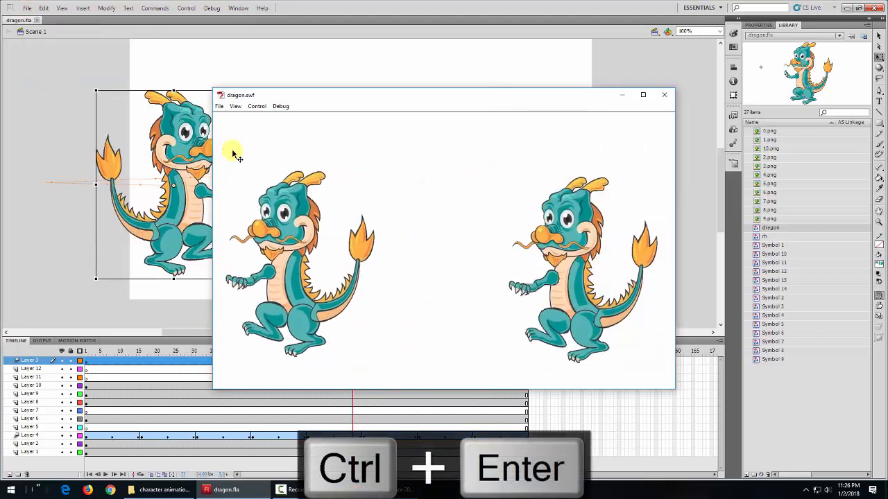